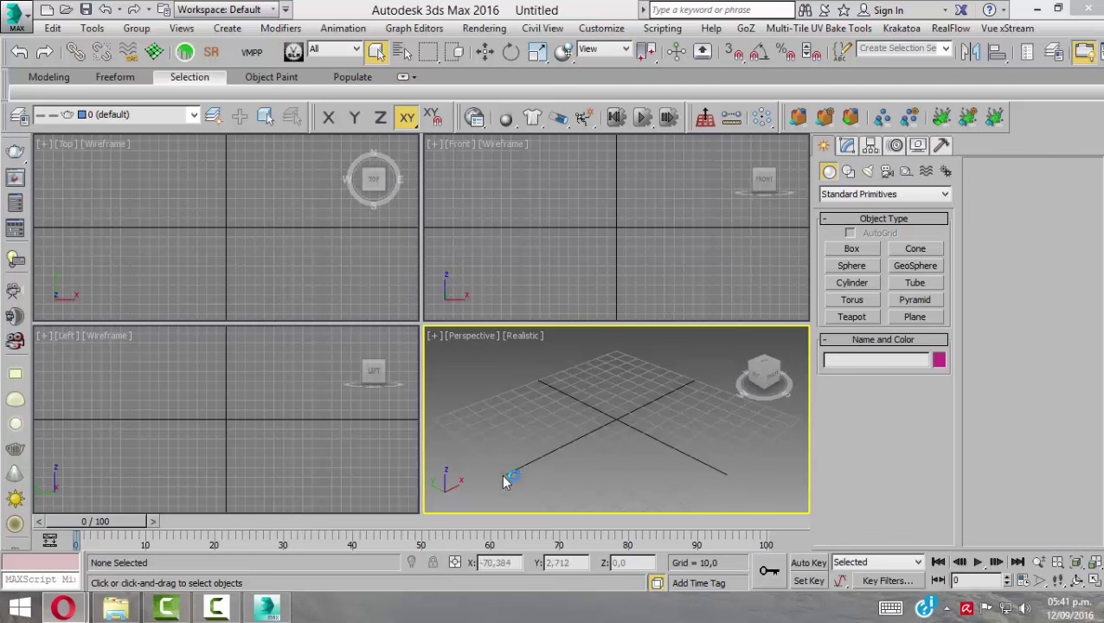
# - Create Sphere001 (radius 30,466, 32 segments) and position it at 0,0,0 with Transform Type-In
pyautogui.click(862, 272)
pyautogui.moveTo(631, 431); pyautogui.dragTo(640, 450)
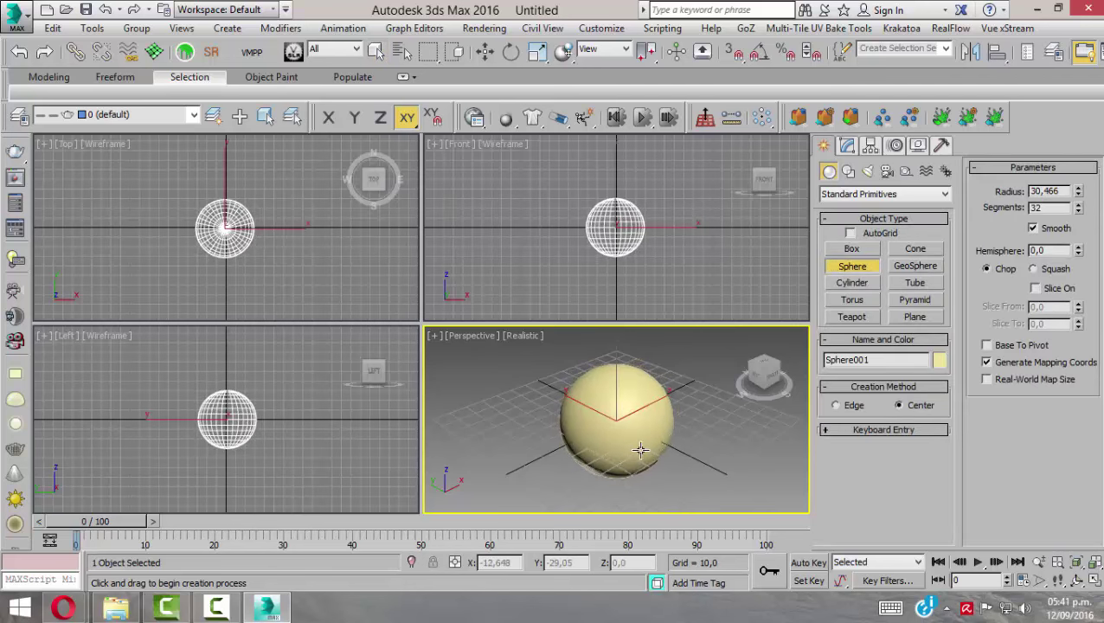
pyautogui.rightClick(483, 57)
pyautogui.rightClick(645, 275)
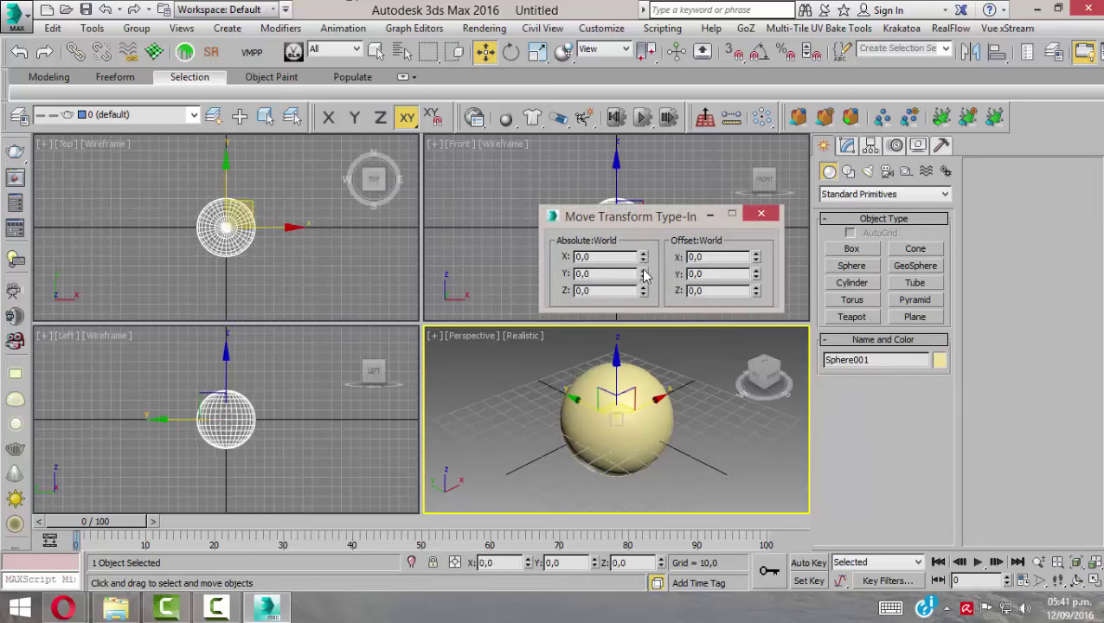
pyautogui.click(762, 213)
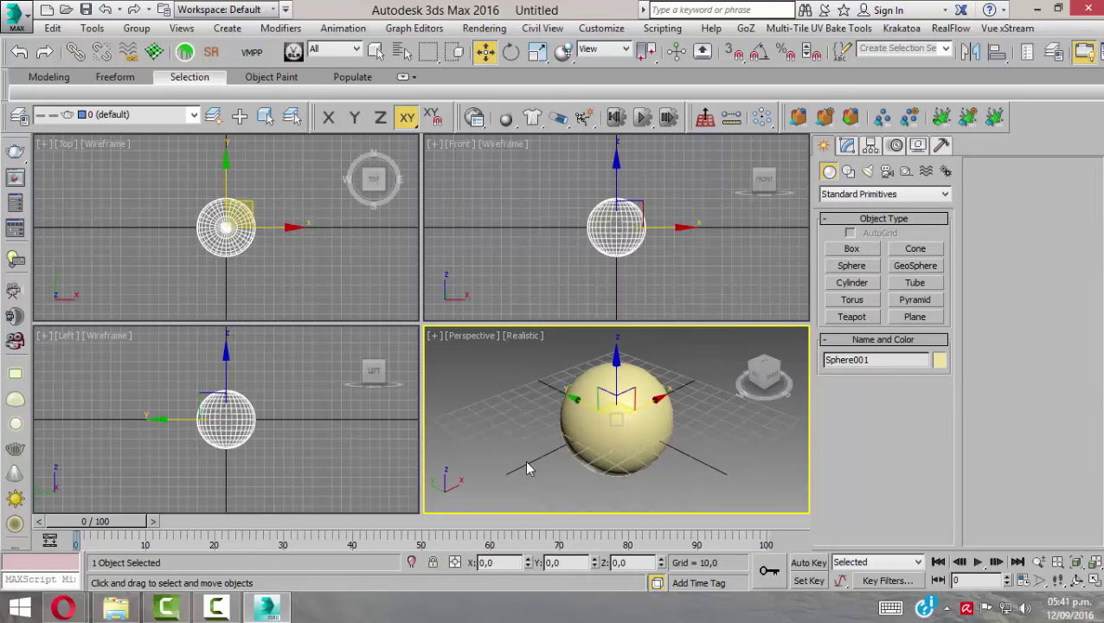
# - Maximize the Perspective view with Alt+W and orbit around the sphere
pyautogui.moveTo(530, 468)
pyautogui.keyDown('alt'); pyautogui.mouseDown(button='middle')
pyautogui.moveTo(579, 475)
pyautogui.moveTo(591, 461)
pyautogui.mouseUp(button='middle'); pyautogui.keyUp('alt')
pyautogui.hotkey('alt', 'w')
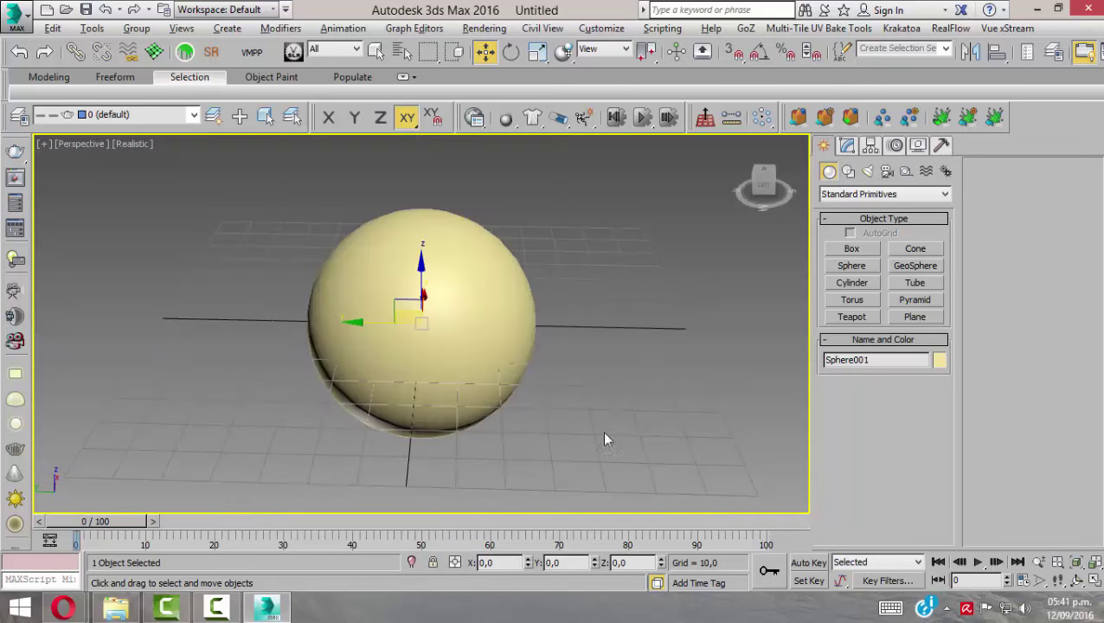
pyautogui.moveTo(583, 402)
pyautogui.keyDown('alt'); pyautogui.mouseDown(button='middle')
pyautogui.moveTo(505, 387)
pyautogui.moveTo(582, 394)
pyautogui.moveTo(660, 355)
pyautogui.moveTo(596, 341)
pyautogui.moveTo(547, 356)
pyautogui.mouseUp(button='middle'); pyautogui.keyUp('alt')
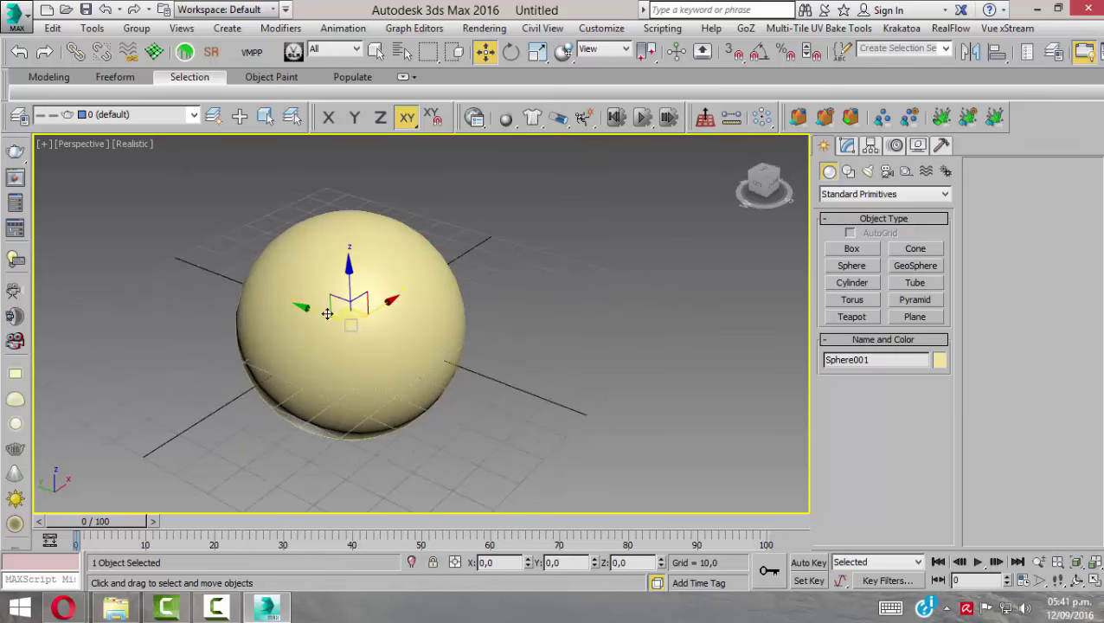
# - Create a particle array, PArray001, beside the sphere
pyautogui.click(848, 145)
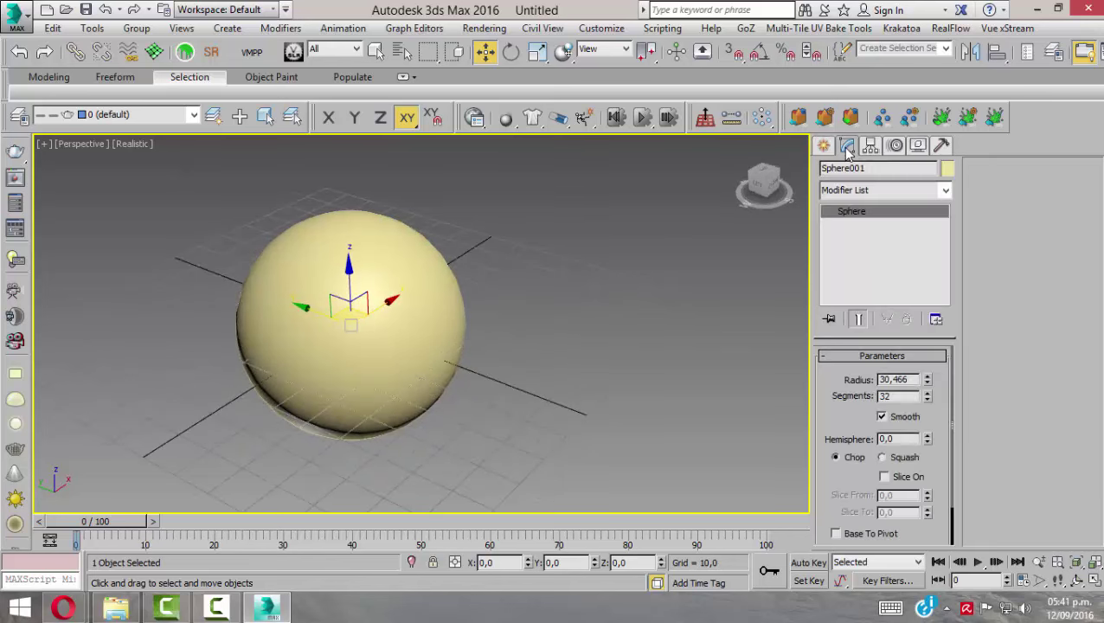
pyautogui.click(825, 146)
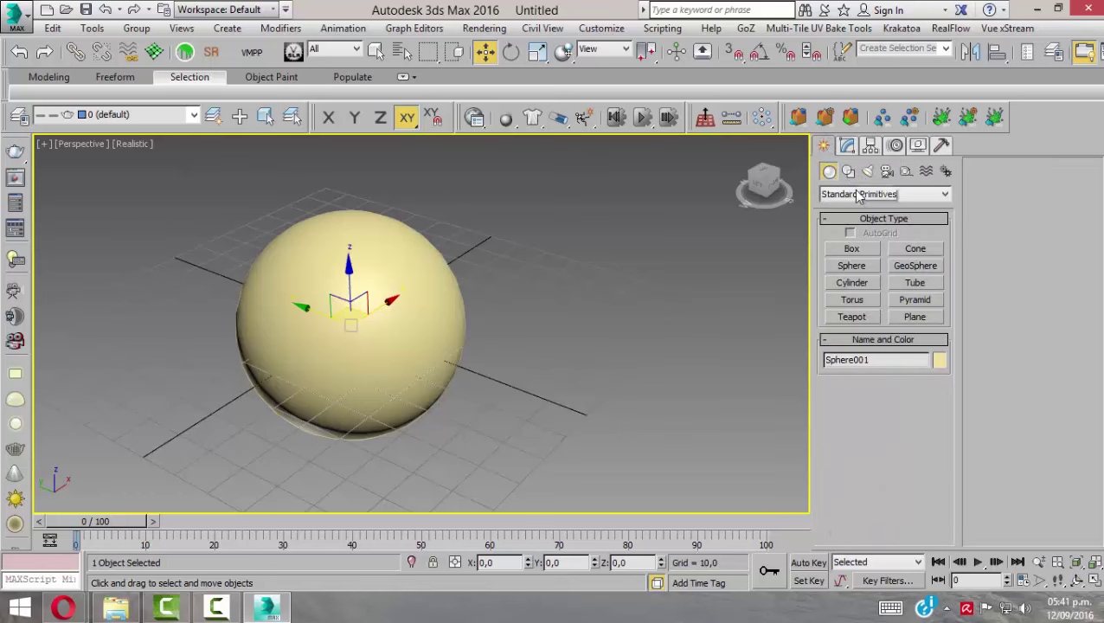
pyautogui.click(856, 194)
pyautogui.click(853, 241)
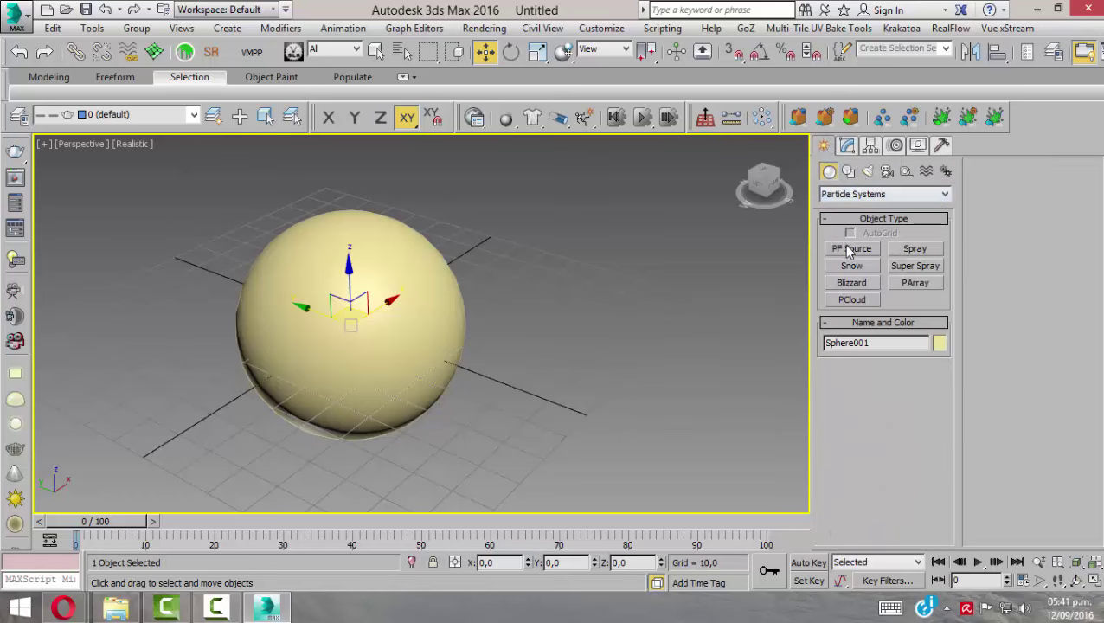
pyautogui.click(915, 283)
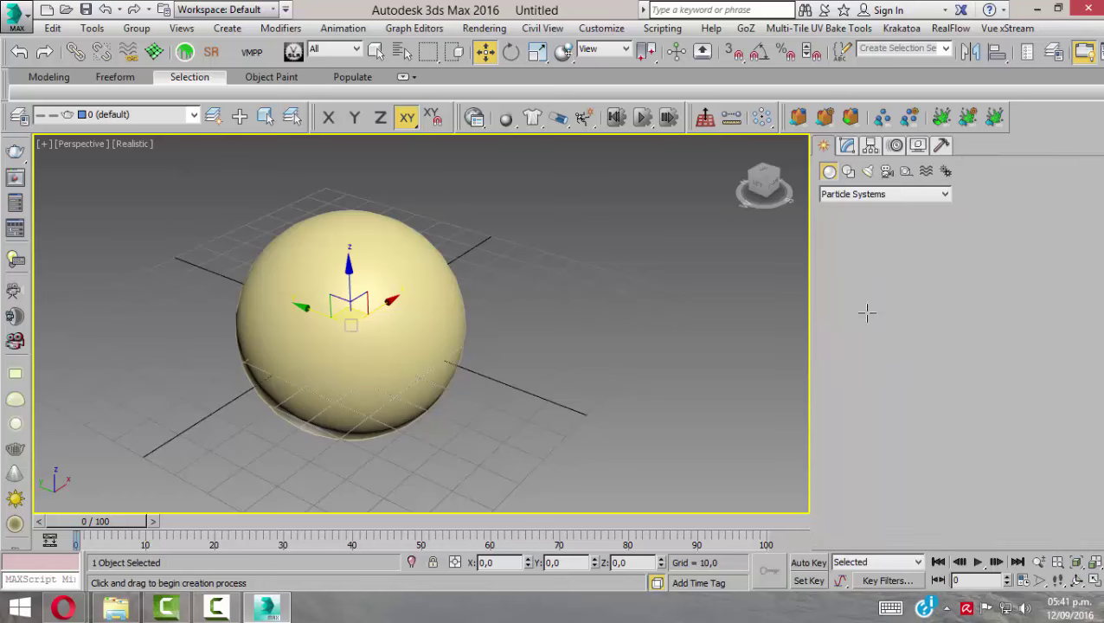
pyautogui.moveTo(653, 317); pyautogui.dragTo(613, 334)
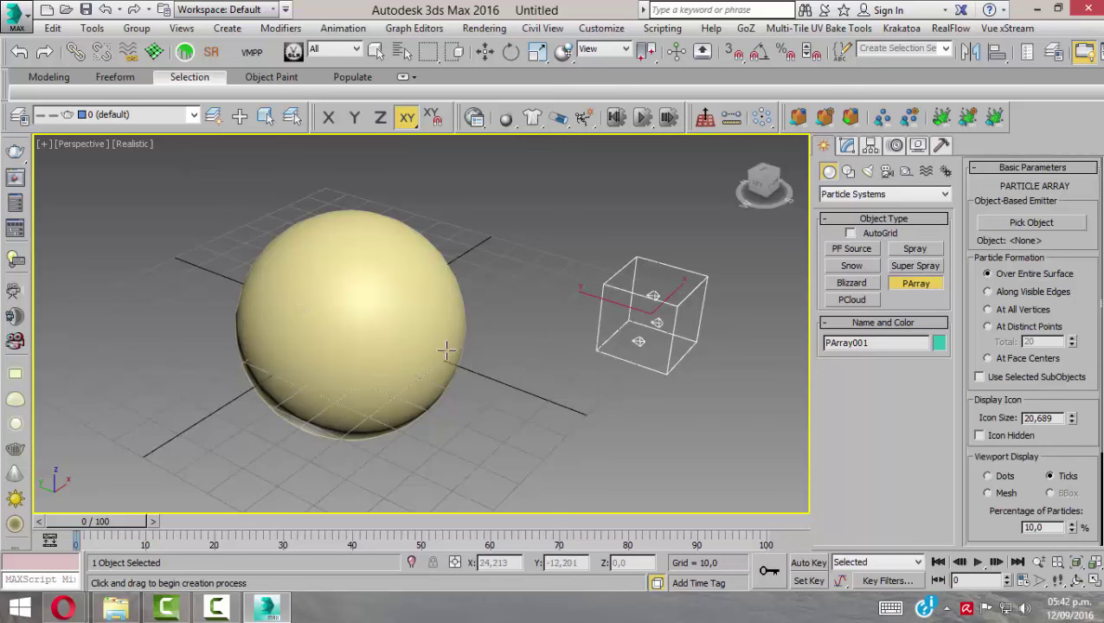
# - Pick Sphere001 as the PArray emitter object and exit creation mode
pyautogui.click(1025, 224)
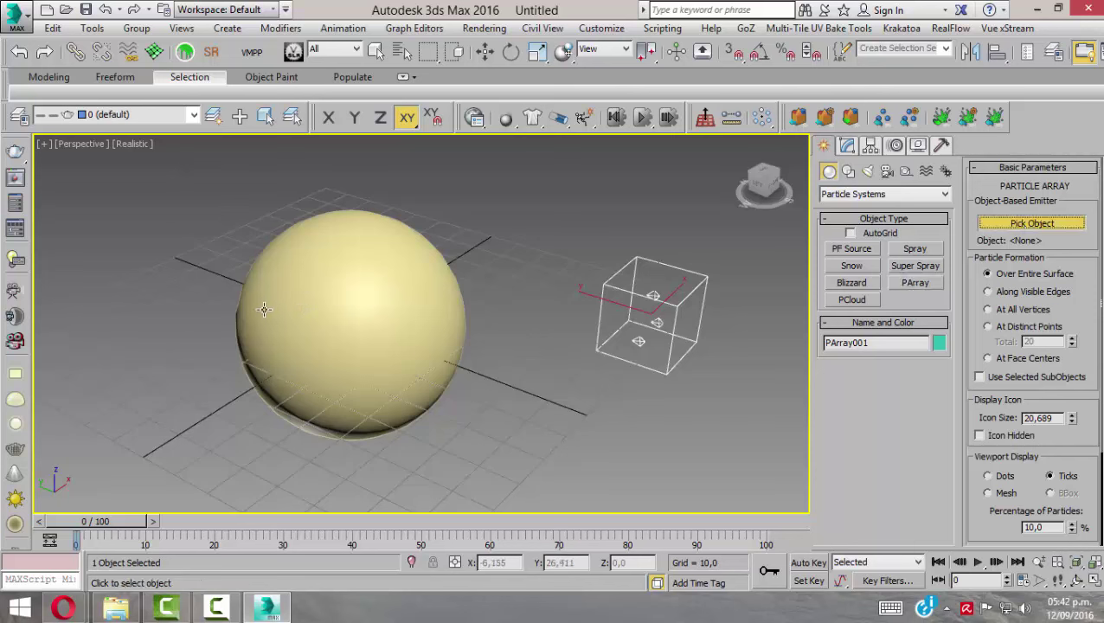
pyautogui.click(341, 300)
pyautogui.moveTo(413, 372)
pyautogui.keyDown('alt'); pyautogui.mouseDown(button='middle')
pyautogui.moveTo(429, 342)
pyautogui.moveTo(374, 229)
pyautogui.mouseUp(button='middle'); pyautogui.keyUp('alt')
pyautogui.rightClick(406, 206)
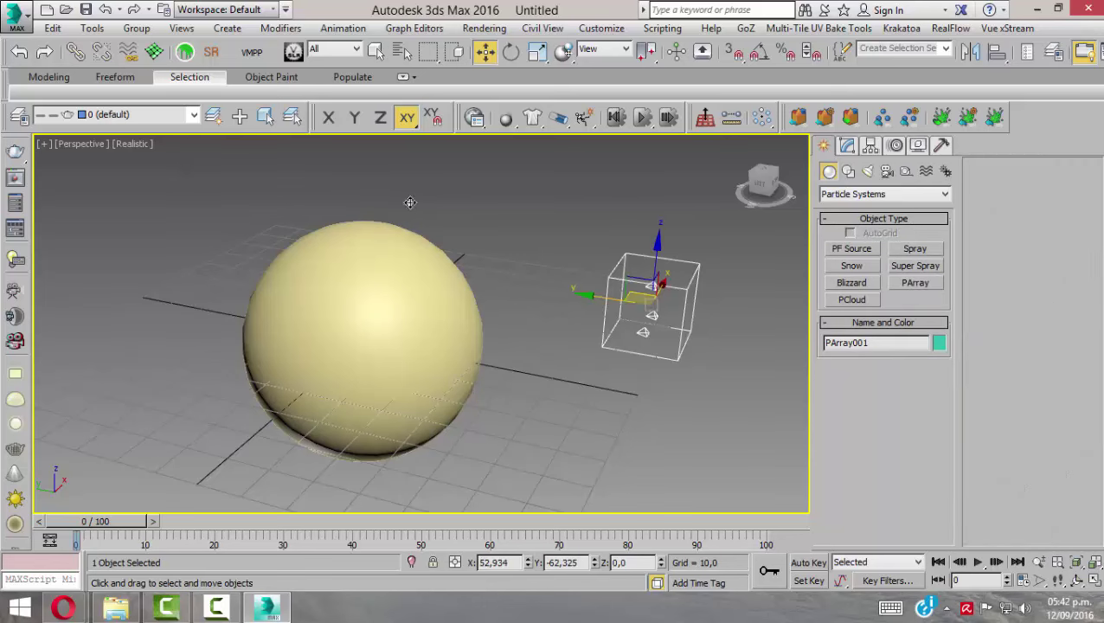
# - Play the animation to preview PArray001's default emission, then rewind to frame 0
pyautogui.click(847, 145)
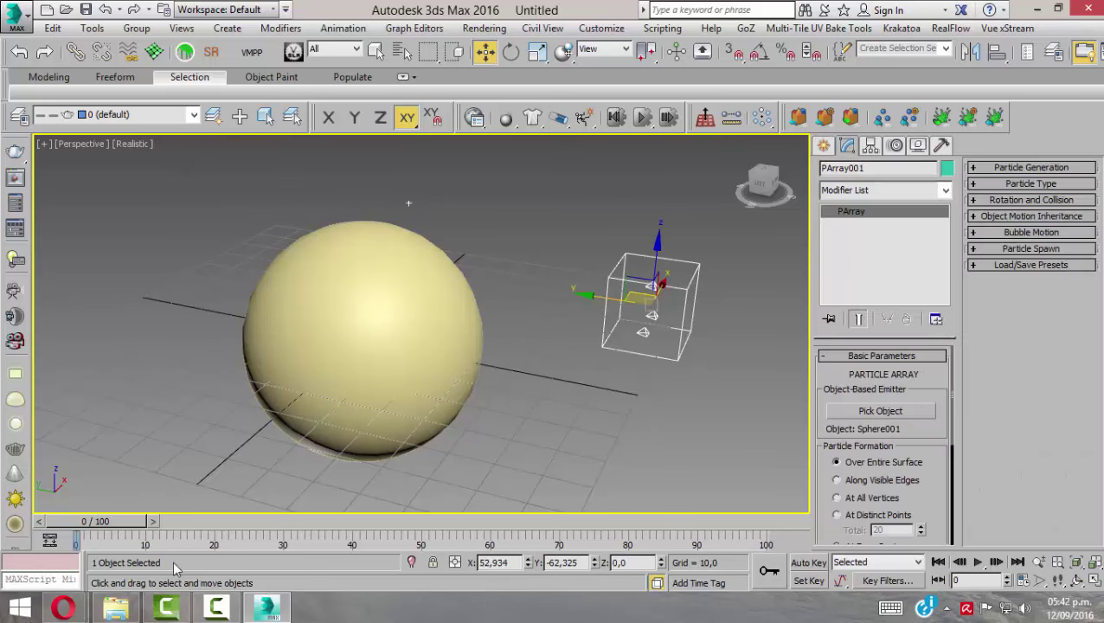
pyautogui.click(978, 561)
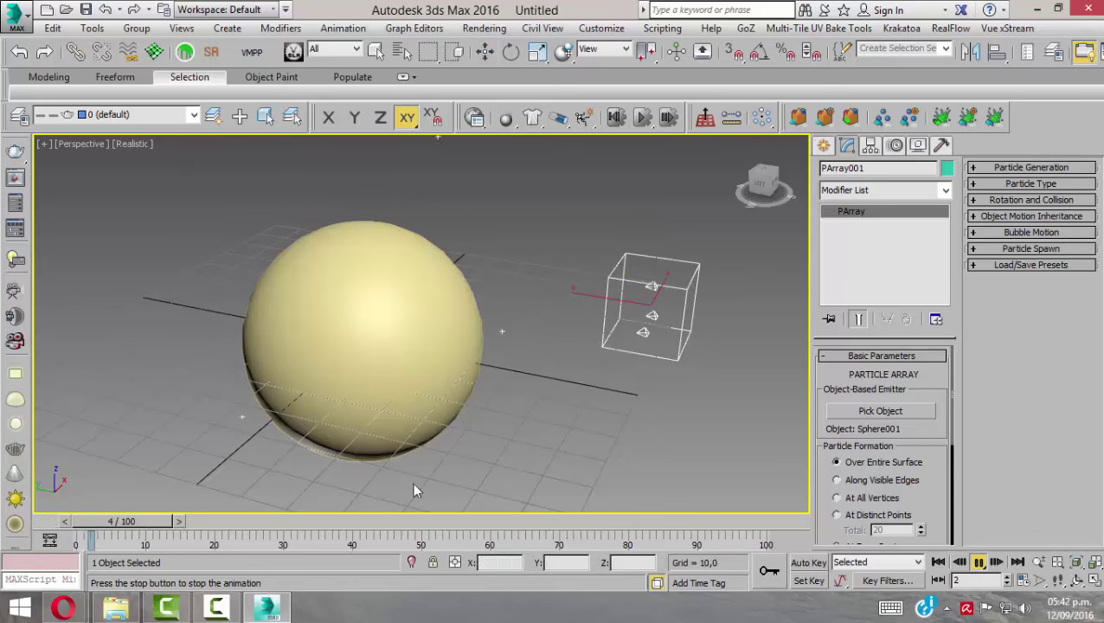
pyautogui.scroll(4, 469, 440)
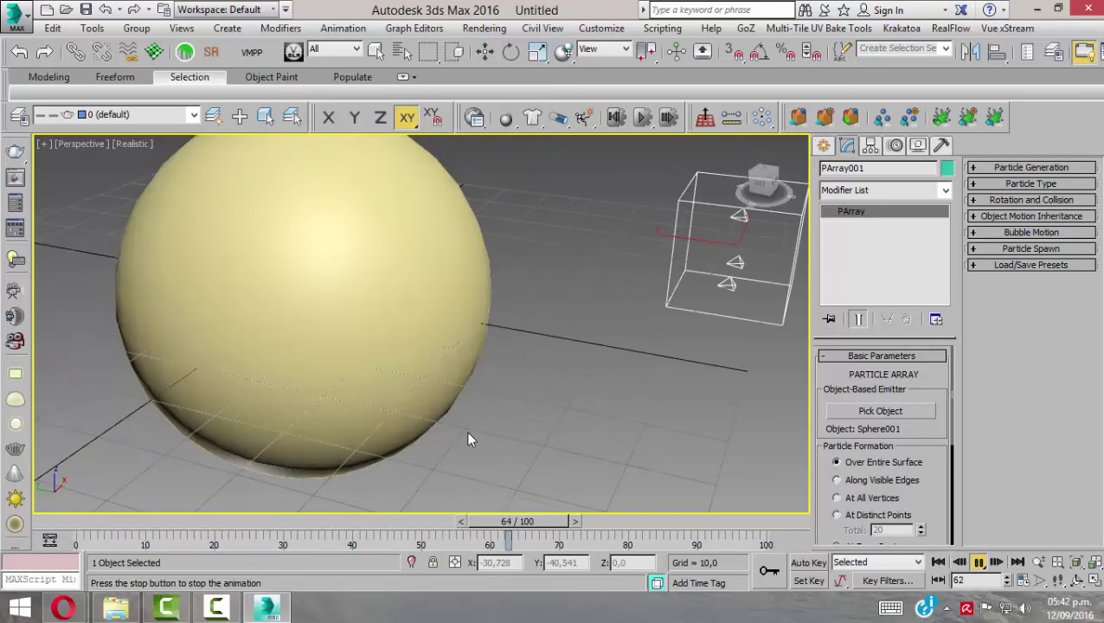
pyautogui.scroll(-4, 468, 441)
pyautogui.click(979, 562)
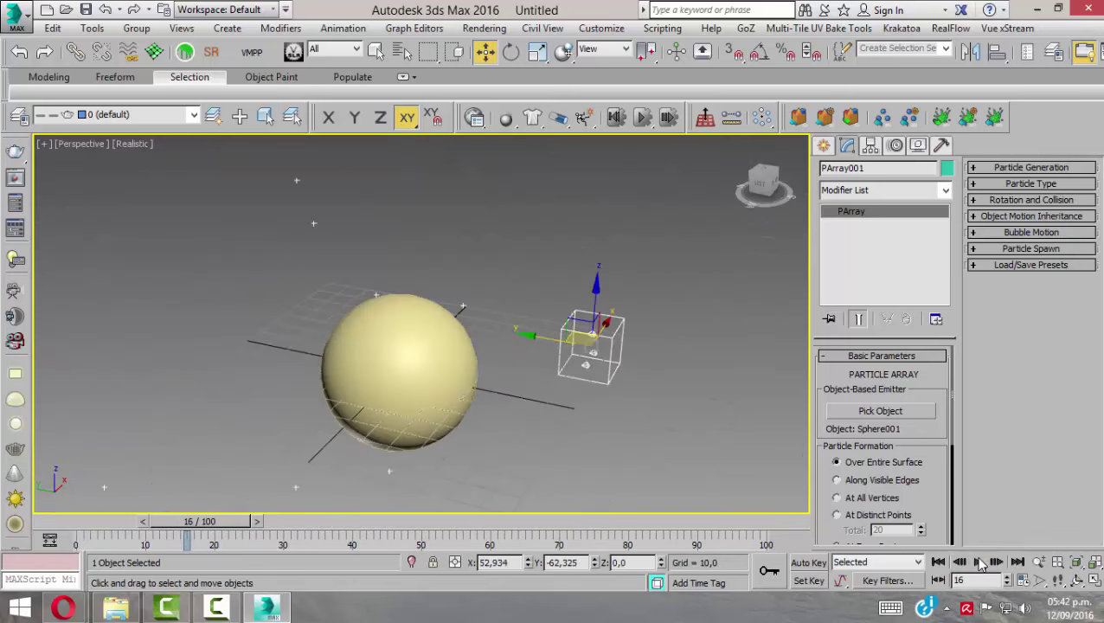
pyautogui.click(978, 561)
pyautogui.click(939, 561)
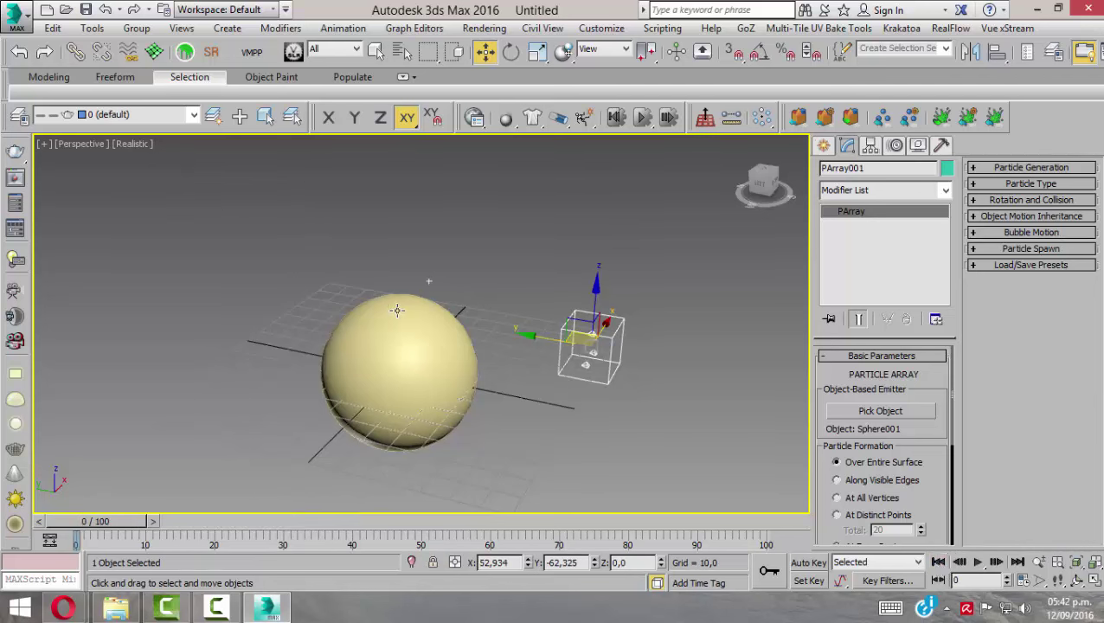
# - Set Percentage of Particles to 100 and scrub forward to see ticks around the sphere
pyautogui.scroll(-3, 918, 432)
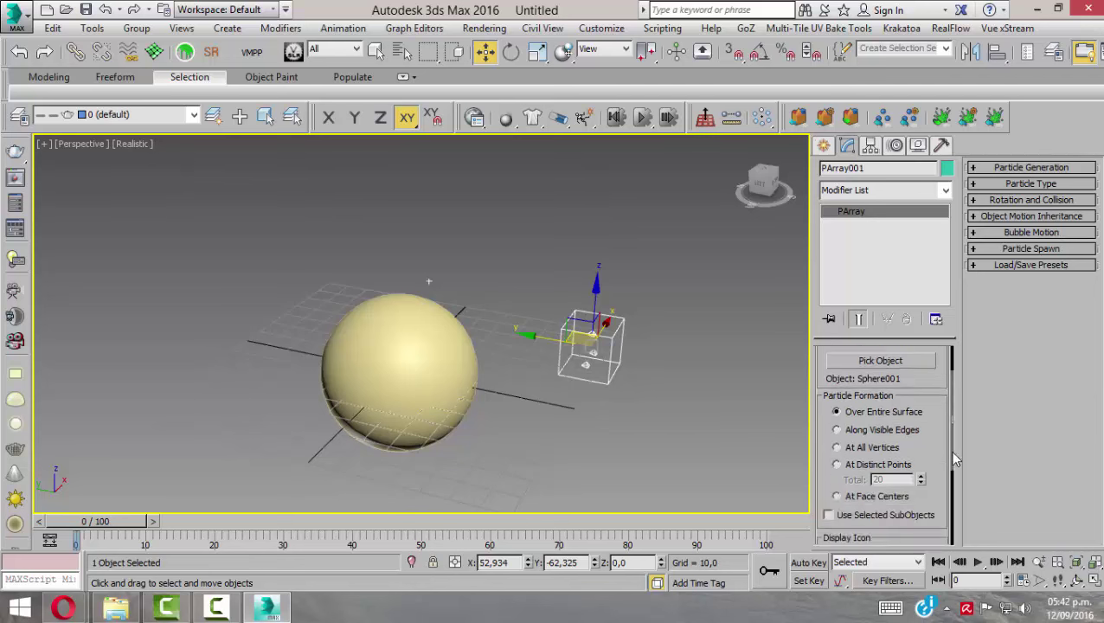
pyautogui.scroll(-2, 891, 468)
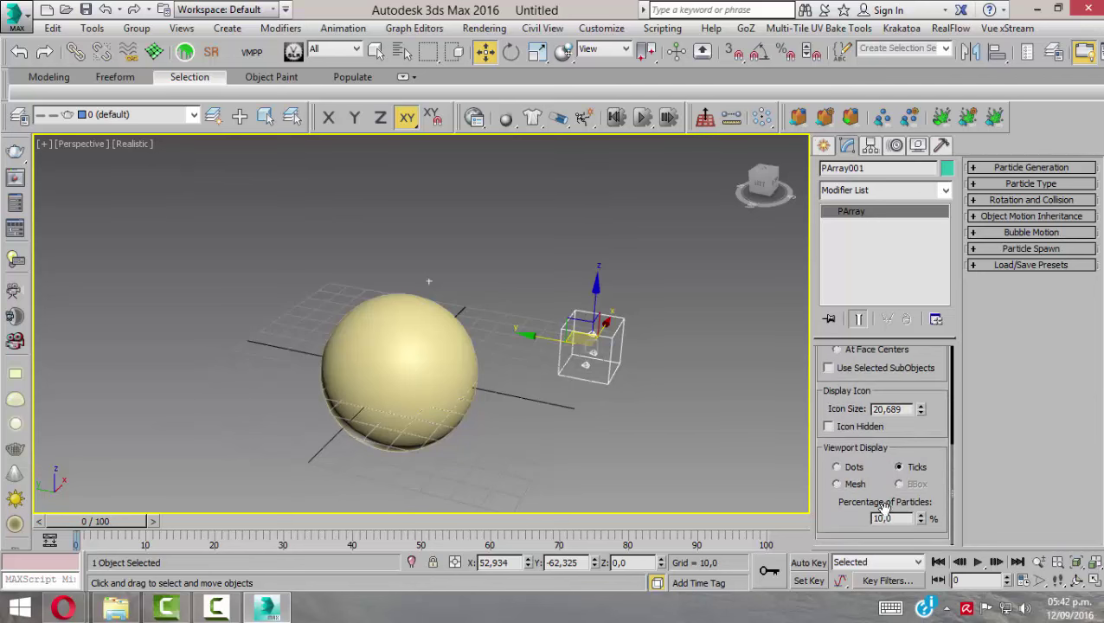
pyautogui.moveTo(895, 518); pyautogui.dragTo(867, 518)
pyautogui.write('100')
pyautogui.press('Return')
pyautogui.moveTo(128, 521)
pyautogui.mouseDown()
pyautogui.moveTo(364, 524)
pyautogui.moveTo(178, 523)
pyautogui.mouseUp()
pyautogui.press('w')
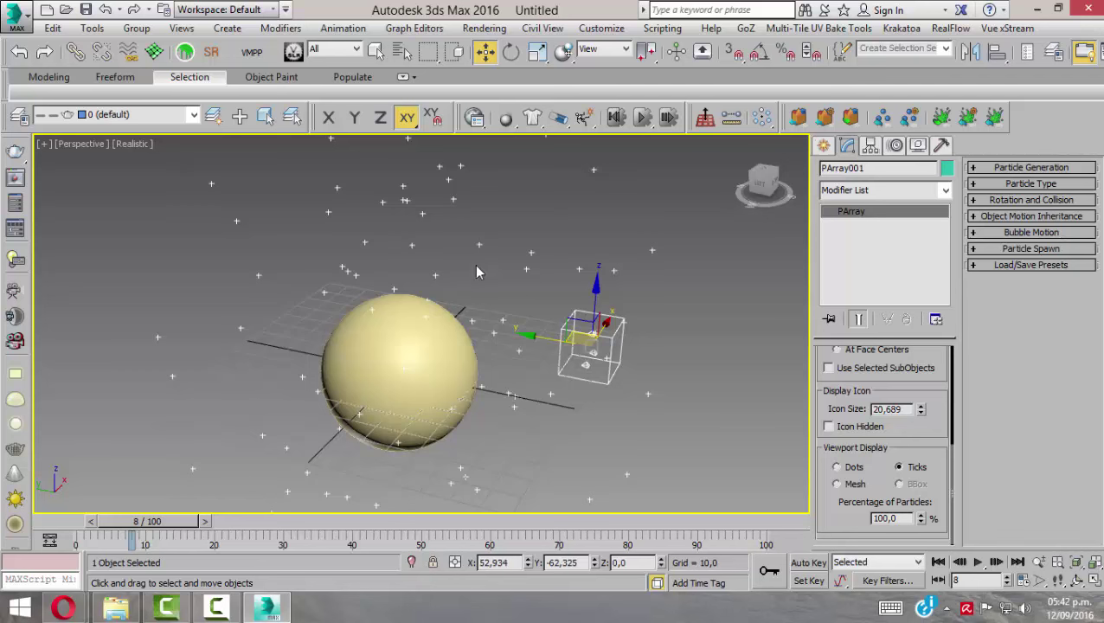
# - Set the particle Speed to 5 under Particle Generation and scrub through frames to check
pyautogui.click(1019, 184)
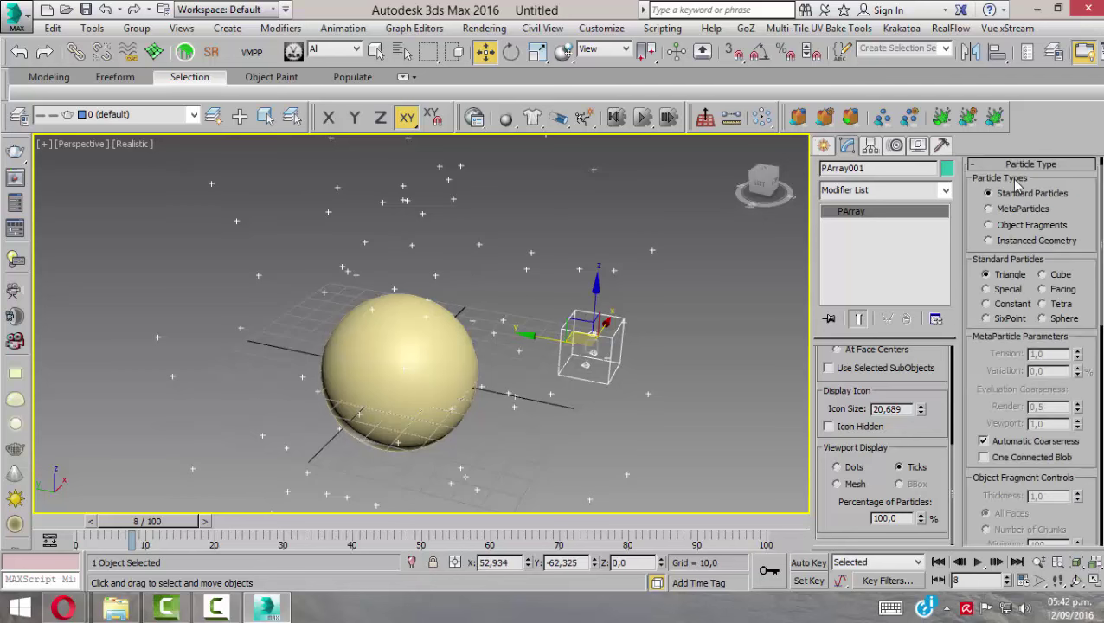
pyautogui.click(1014, 163)
pyautogui.click(1014, 164)
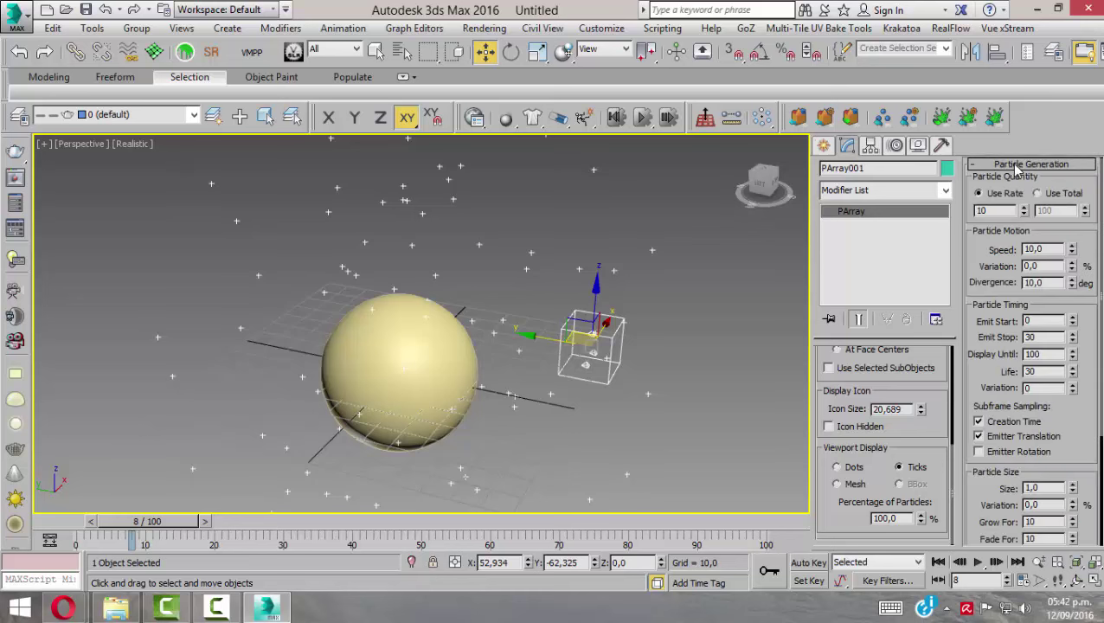
pyautogui.doubleClick(1039, 249)
pyautogui.write('5')
pyautogui.press('Return')
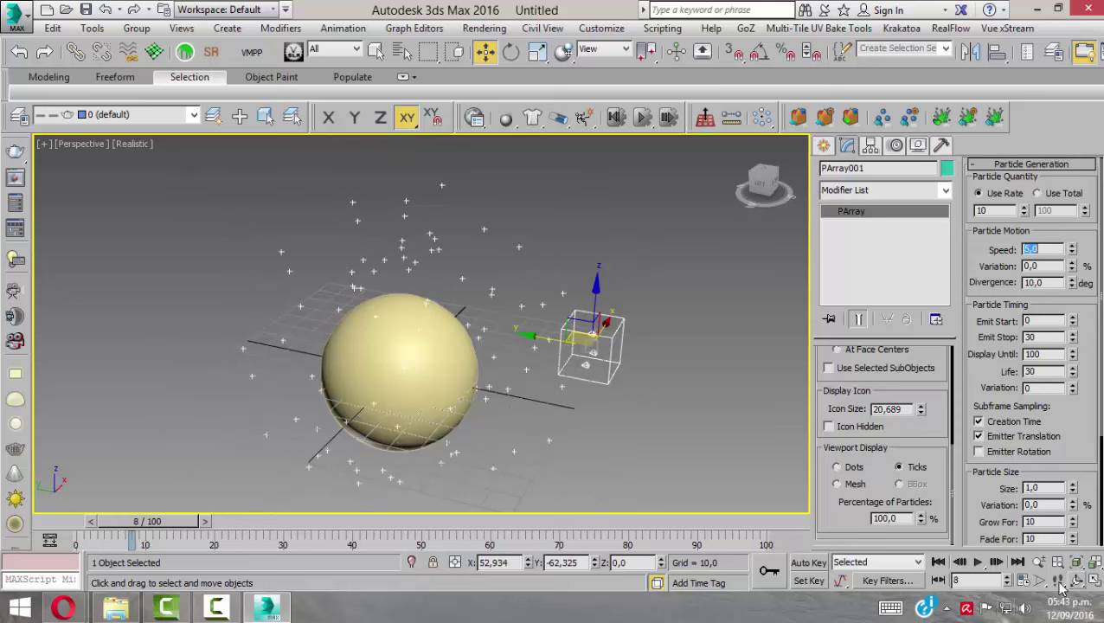
pyautogui.click(979, 563)
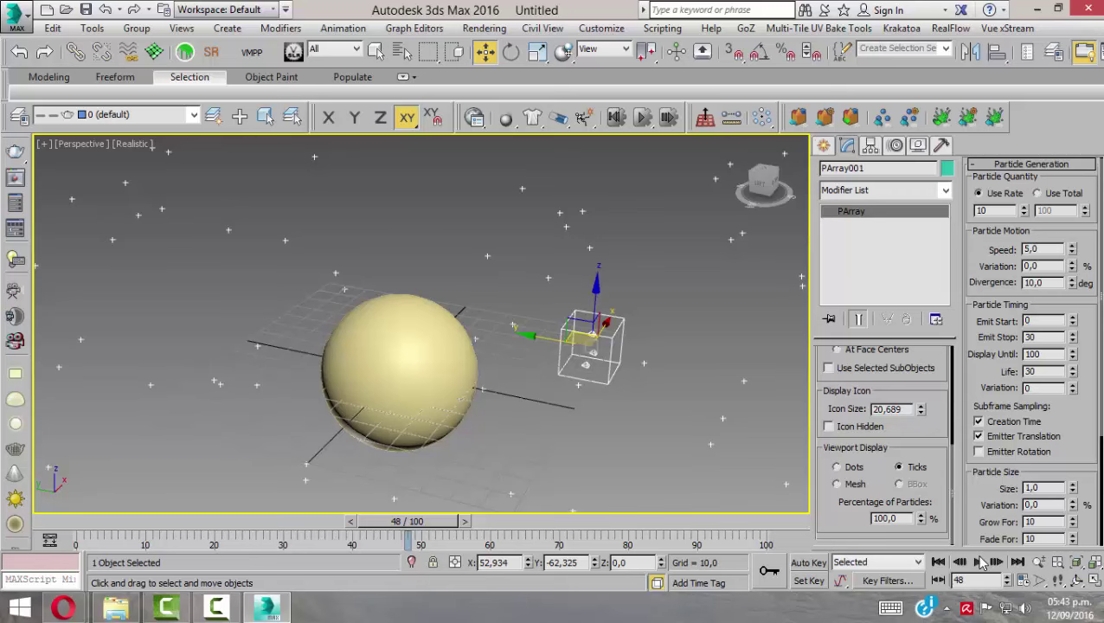
pyautogui.moveTo(407, 521); pyautogui.dragTo(284, 545)
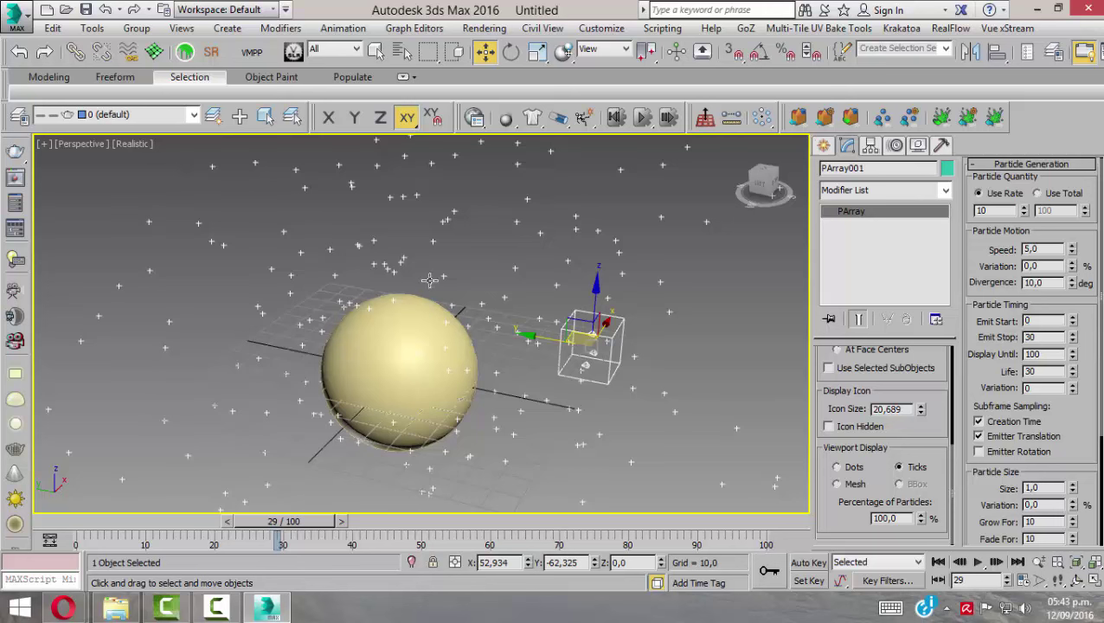
pyautogui.moveTo(301, 526)
pyautogui.mouseDown()
pyautogui.moveTo(388, 516)
pyautogui.moveTo(316, 518)
pyautogui.mouseUp()
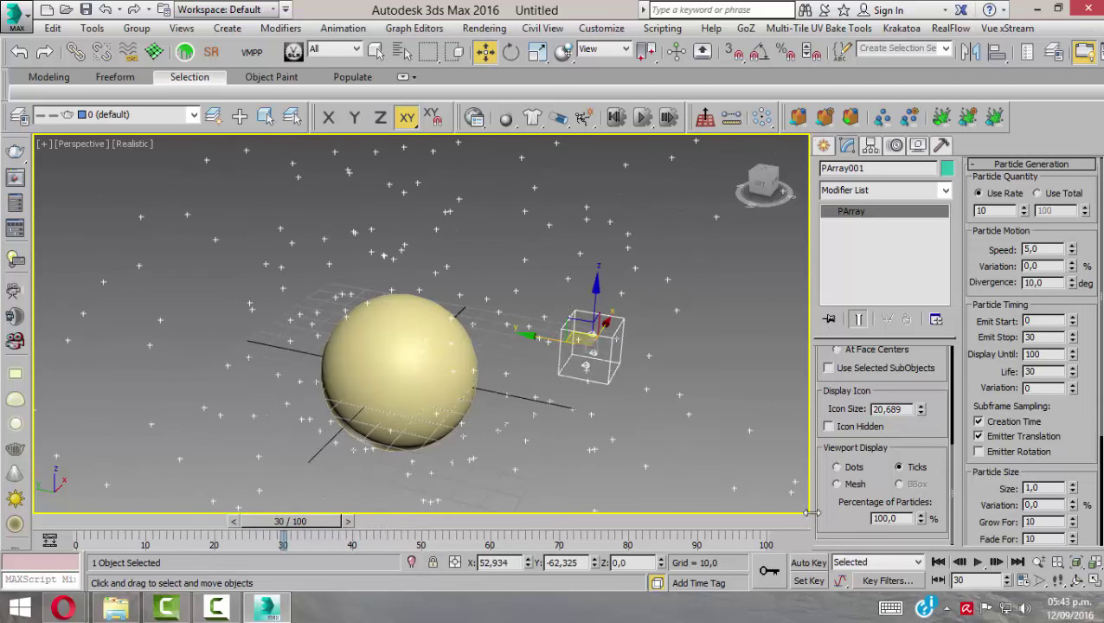
# - Set Emit Stop to frame 100 and replay, stopping near frame 29
pyautogui.doubleClick(1043, 338)
pyautogui.write('100')
pyautogui.press('Return')
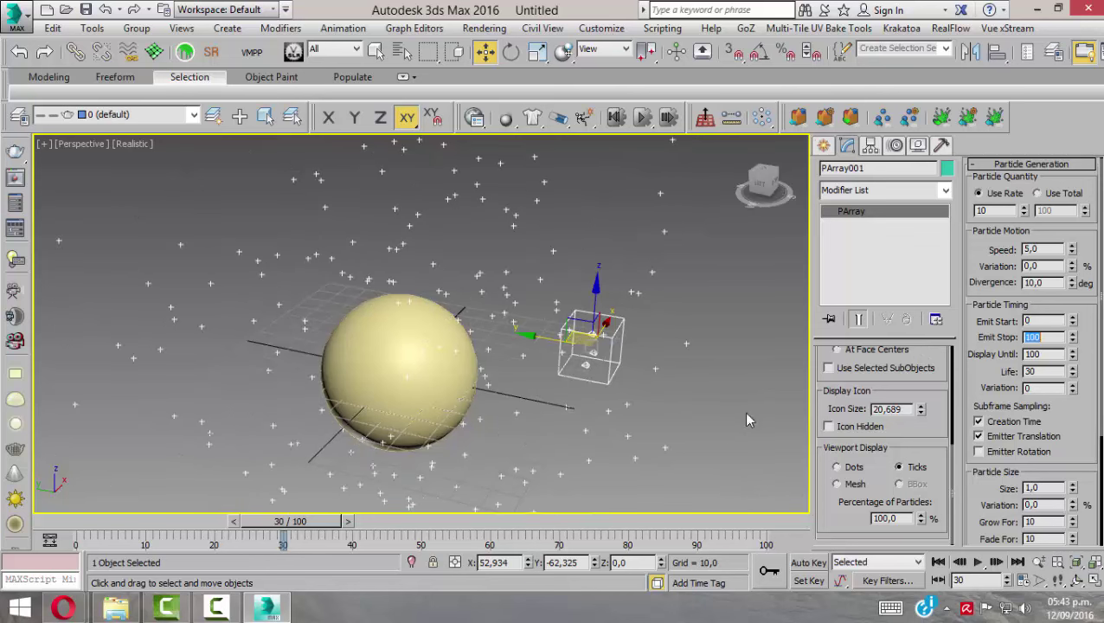
pyautogui.click(938, 562)
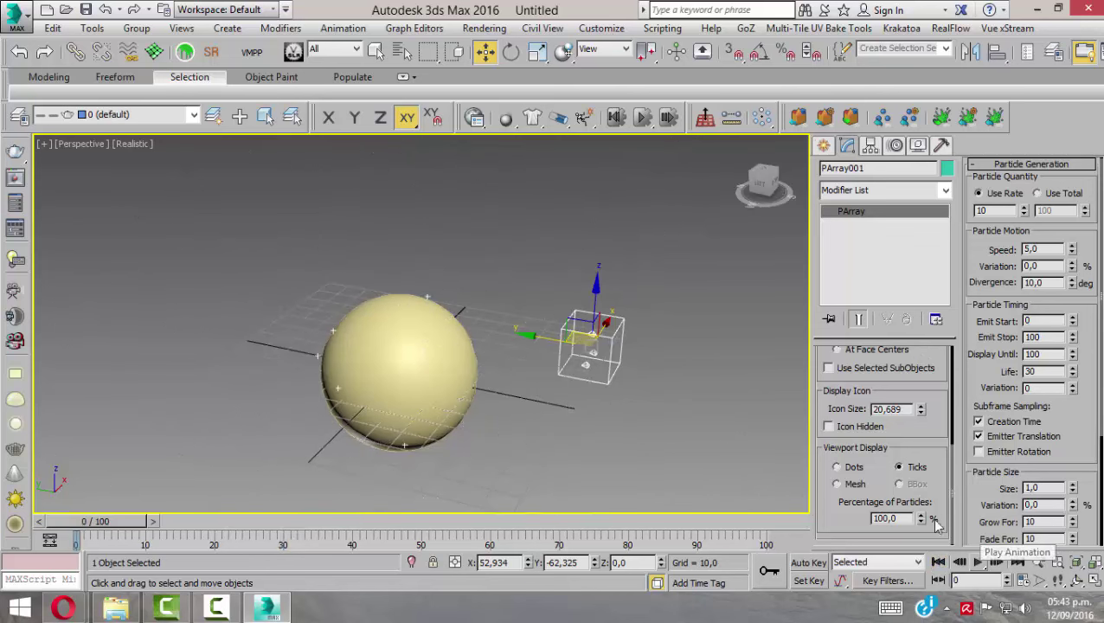
pyautogui.click(979, 563)
pyautogui.scroll(-3, 441, 364)
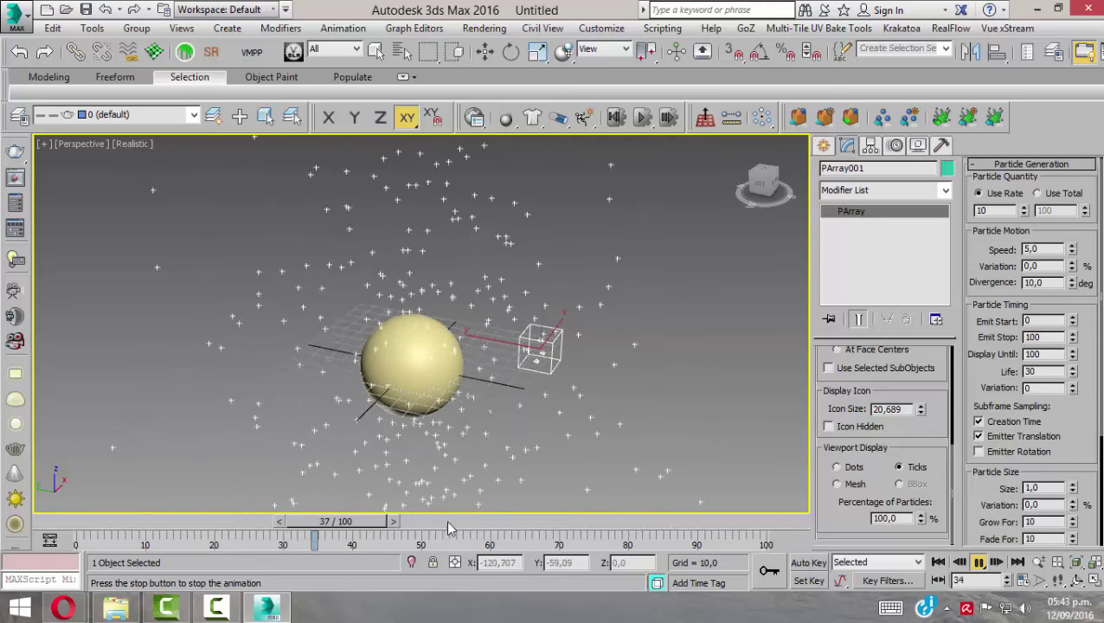
pyautogui.moveTo(596, 523)
pyautogui.mouseDown()
pyautogui.moveTo(294, 537)
pyautogui.moveTo(315, 537)
pyautogui.mouseUp()
pyautogui.press('w')
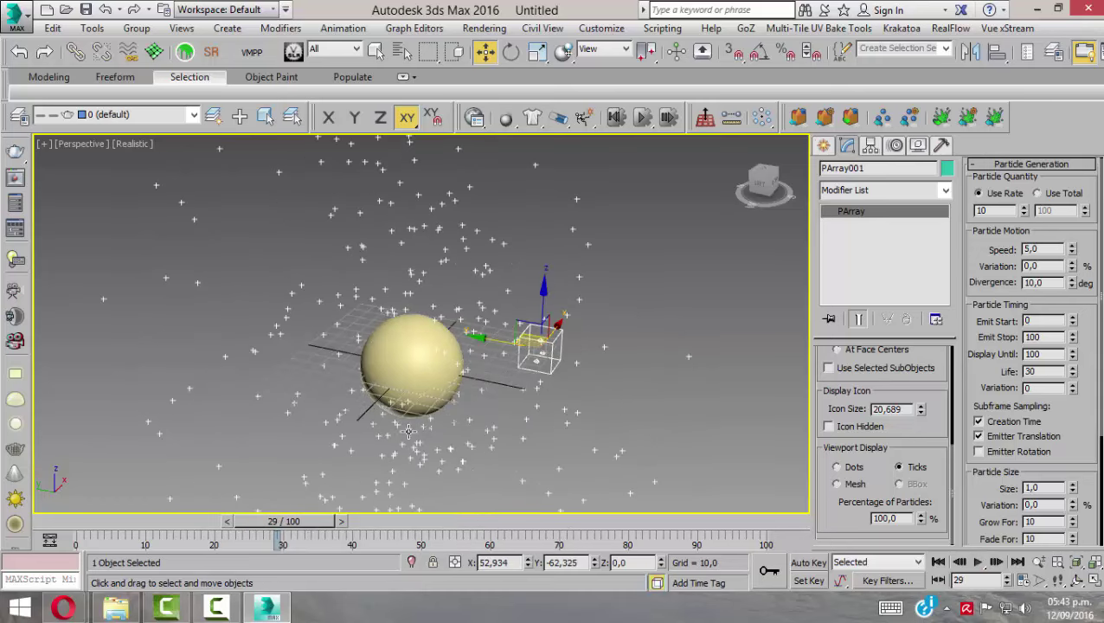
# - Create a planar Gravity space warp, Gravity001 with strength 1,0, beside the emitter
pyautogui.click(823, 145)
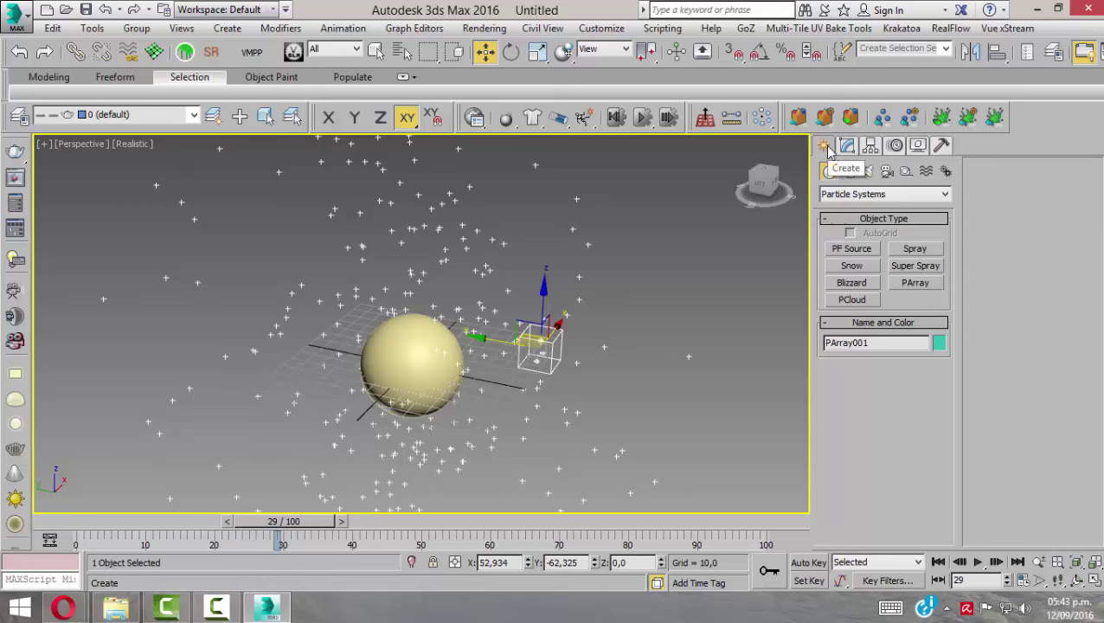
pyautogui.click(927, 176)
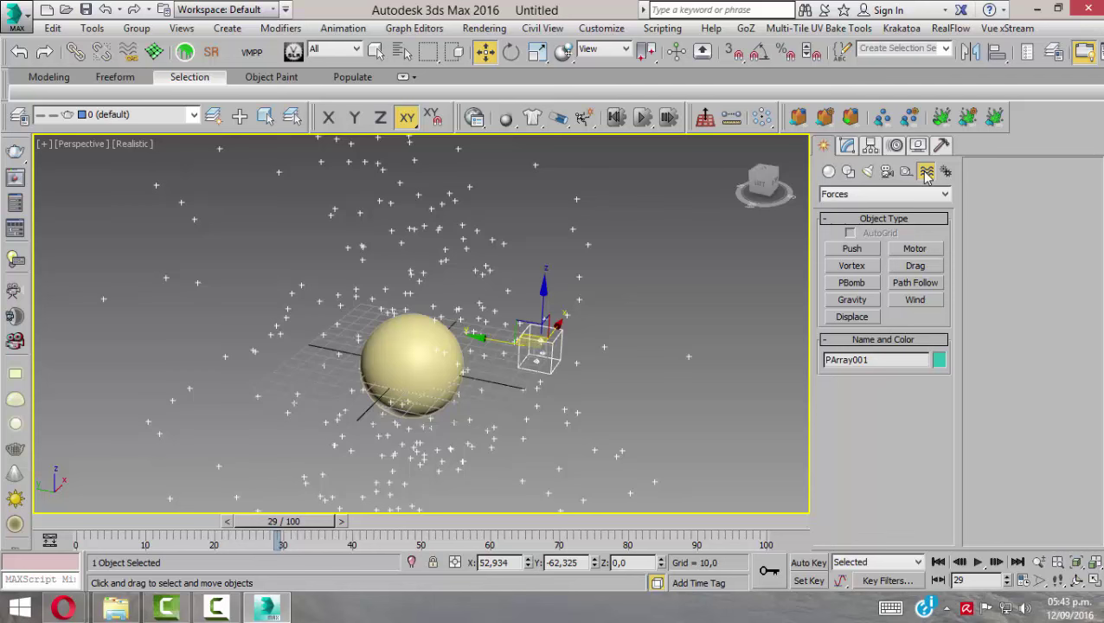
pyautogui.click(852, 300)
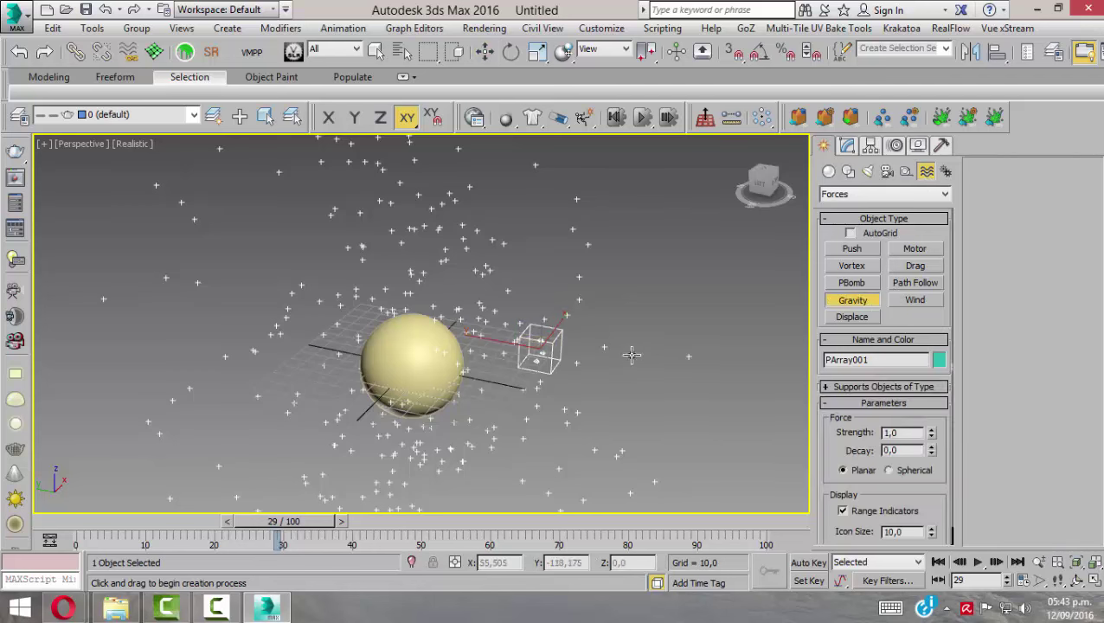
pyautogui.moveTo(631, 354); pyautogui.dragTo(664, 398)
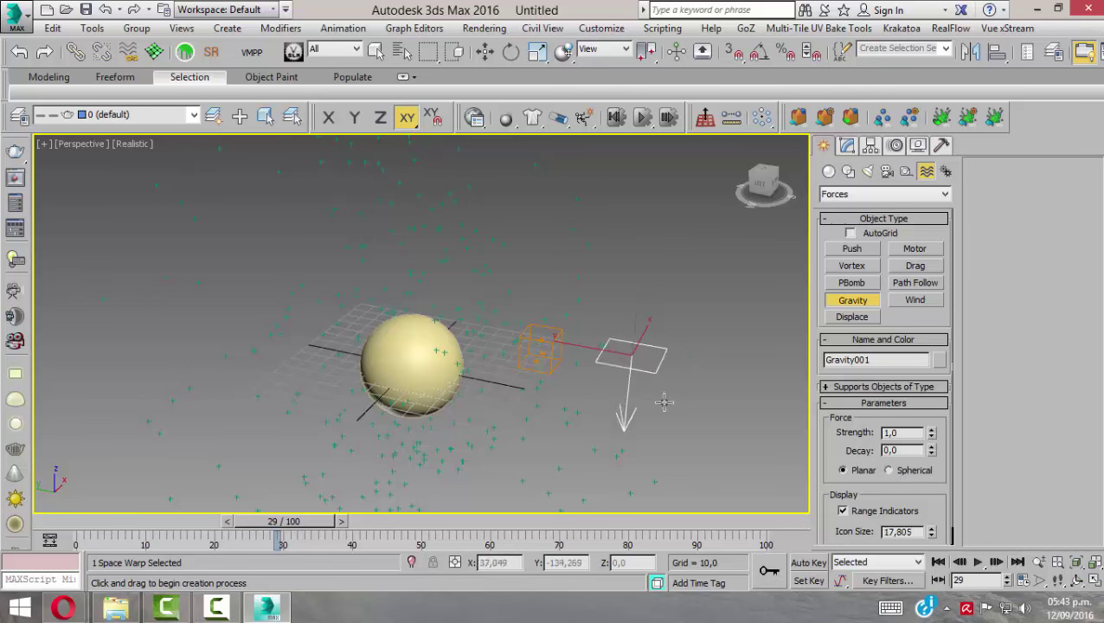
pyautogui.press('w')
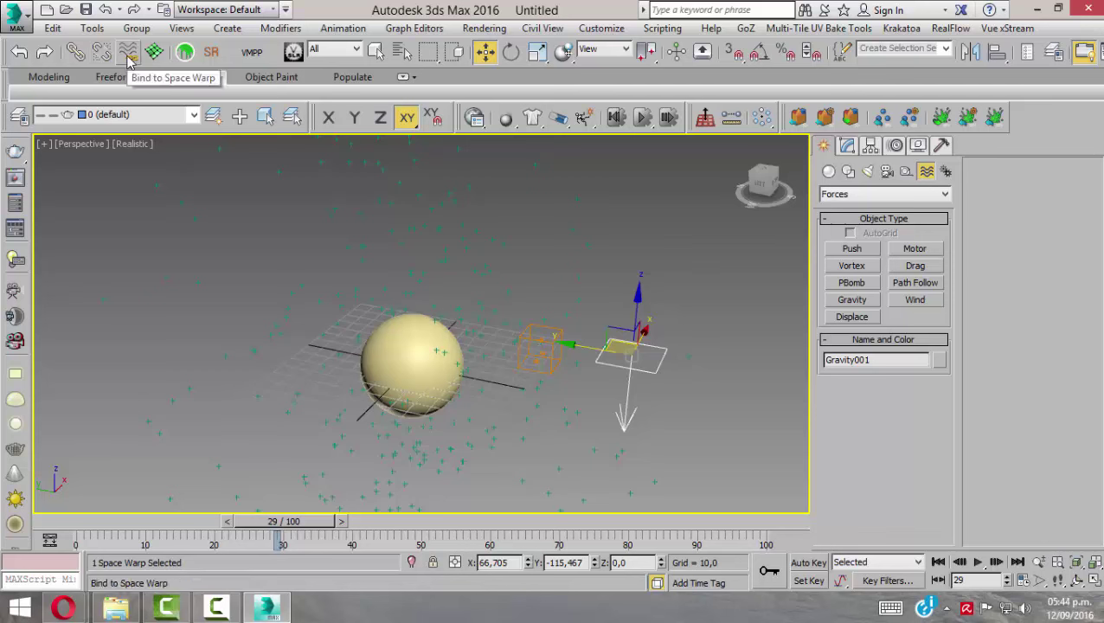
# - Use Bind to Space Warp to link Gravity001 to the particle emitter and test playback
pyautogui.click(128, 56)
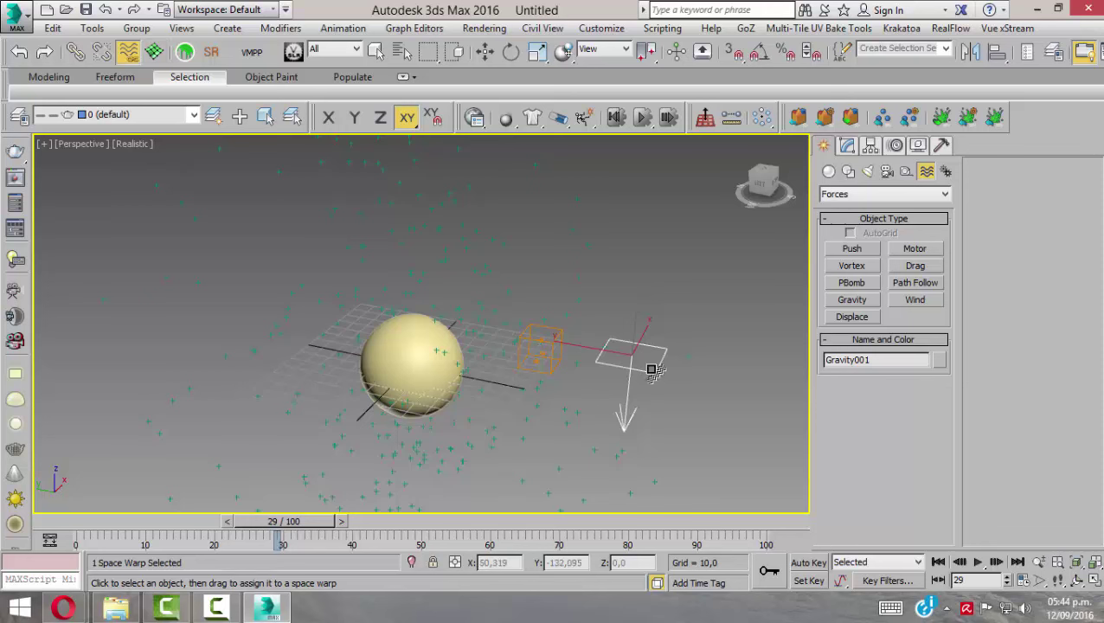
pyautogui.moveTo(652, 370)
pyautogui.mouseDown()
pyautogui.moveTo(542, 341)
pyautogui.moveTo(637, 380)
pyautogui.mouseUp()
pyautogui.moveTo(636, 379); pyautogui.dragTo(560, 311)
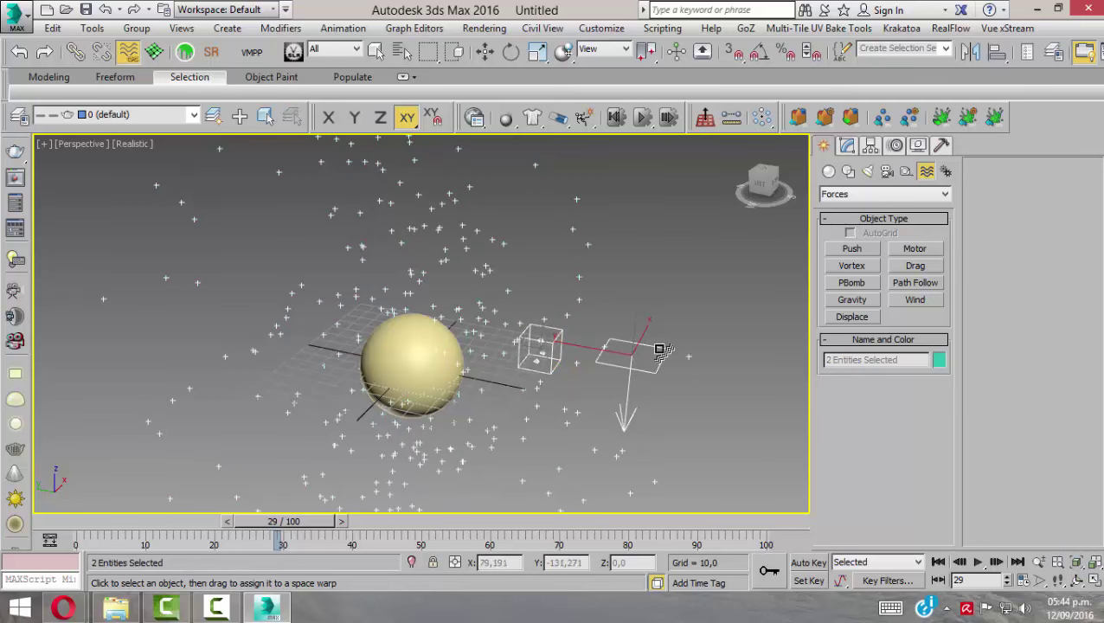
pyautogui.moveTo(594, 289)
pyautogui.mouseDown()
pyautogui.moveTo(549, 325)
pyautogui.moveTo(573, 196)
pyautogui.moveTo(613, 362)
pyautogui.mouseUp()
pyautogui.click(938, 562)
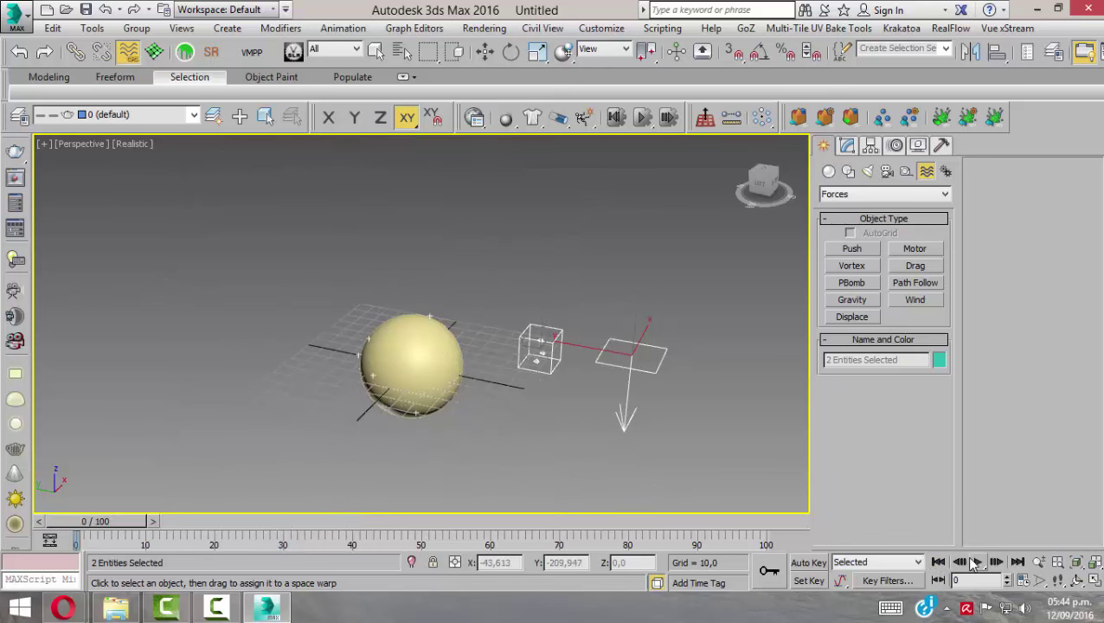
pyautogui.click(979, 564)
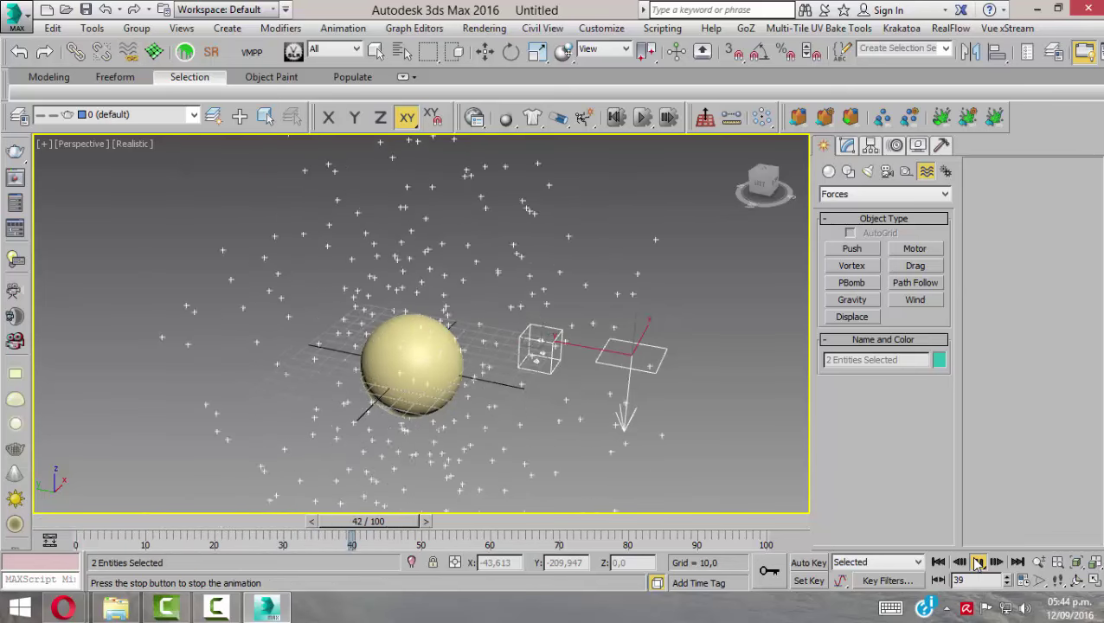
pyautogui.click(979, 564)
# - Redo the binding by dragging from Gravity001 to PArray001 and replay from frame 0
pyautogui.click(713, 384)
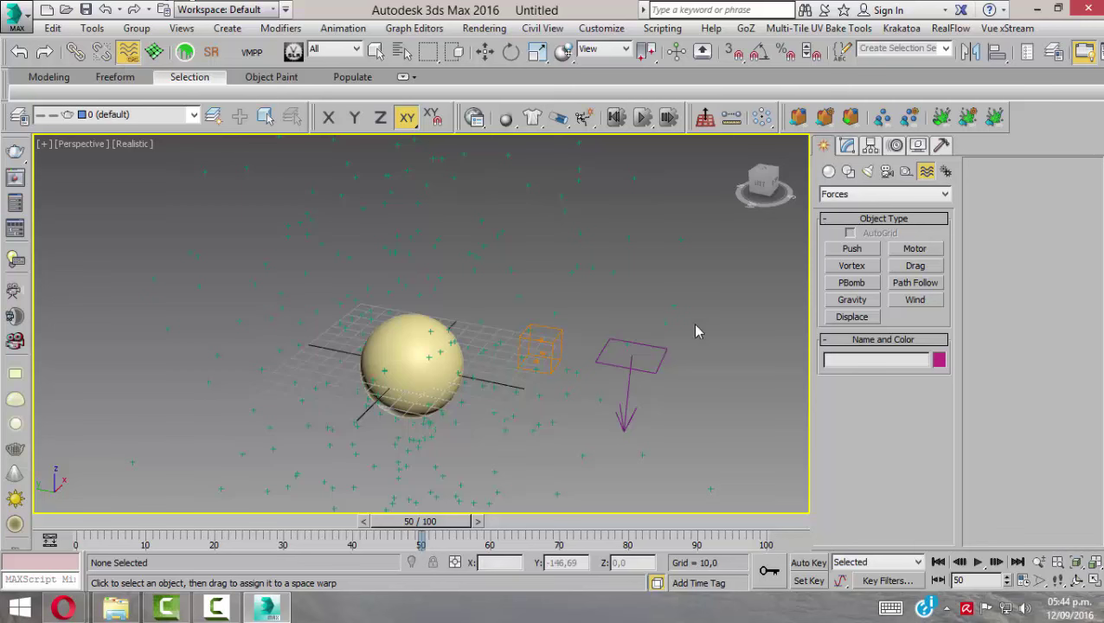
pyautogui.moveTo(644, 371)
pyautogui.mouseDown()
pyautogui.moveTo(567, 379)
pyautogui.moveTo(578, 414)
pyautogui.mouseUp()
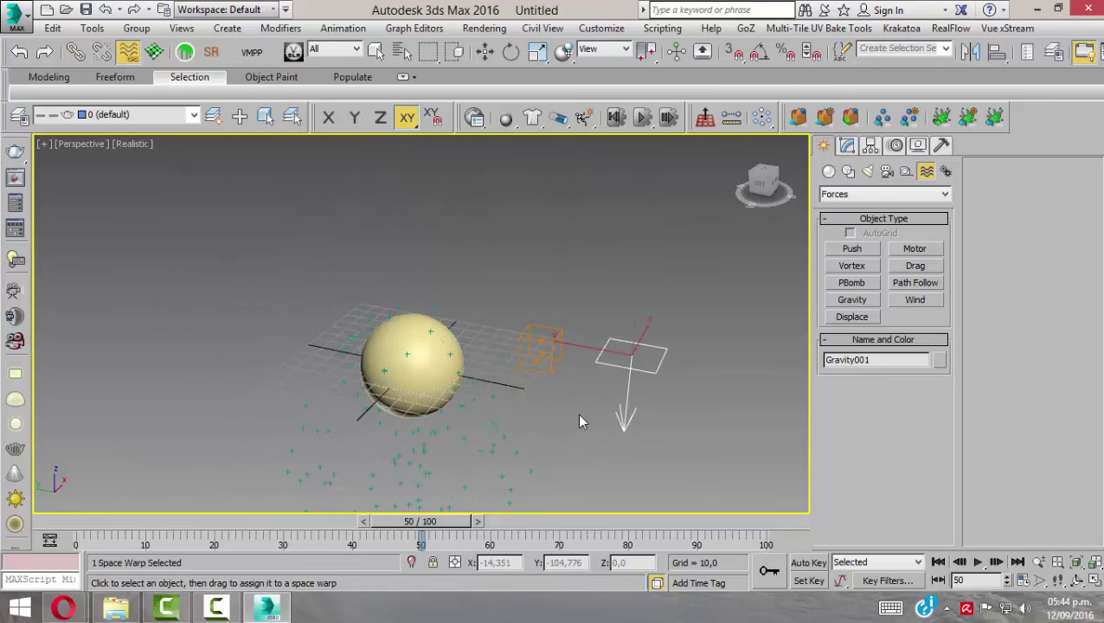
pyautogui.click(939, 562)
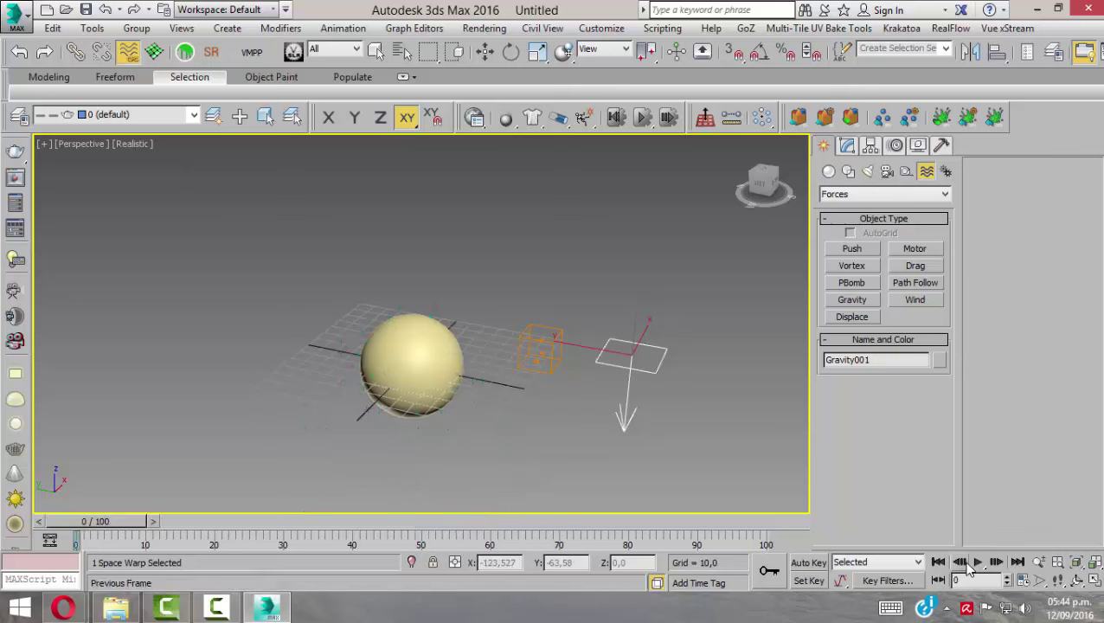
pyautogui.click(979, 563)
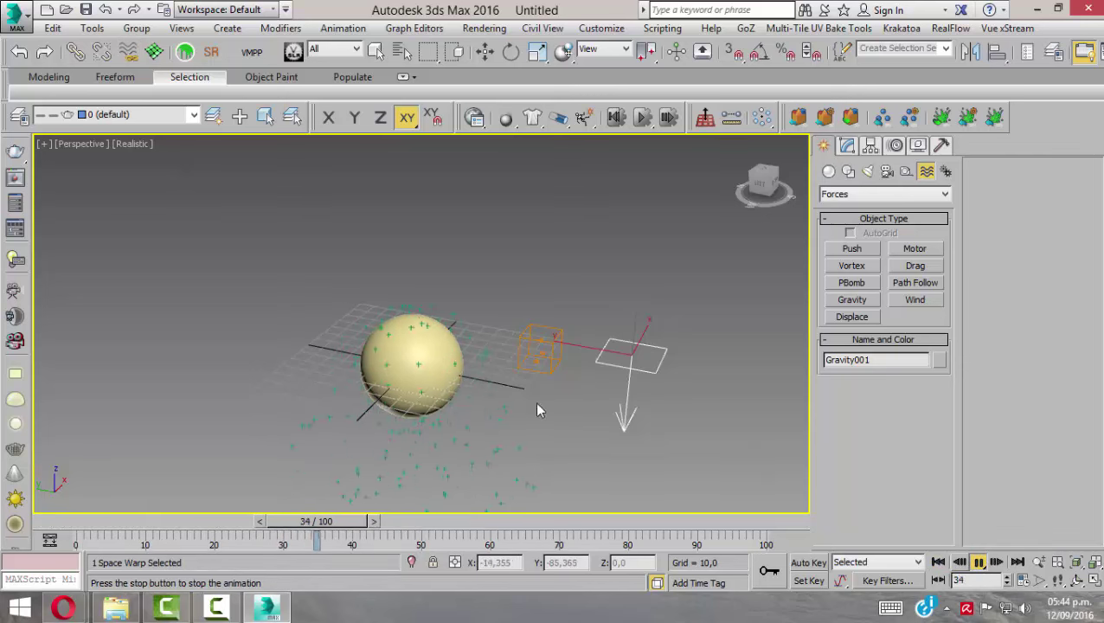
# - Watch the particles fall from new angles, reselecting PArray001 and replaying
pyautogui.keyDown('alt'); pyautogui.moveTo(535, 401); pyautogui.dragTo(506, 379, button='middle'); pyautogui.keyUp('alt')
pyautogui.moveTo(515, 288); pyautogui.dragTo(543, 164, button='middle')
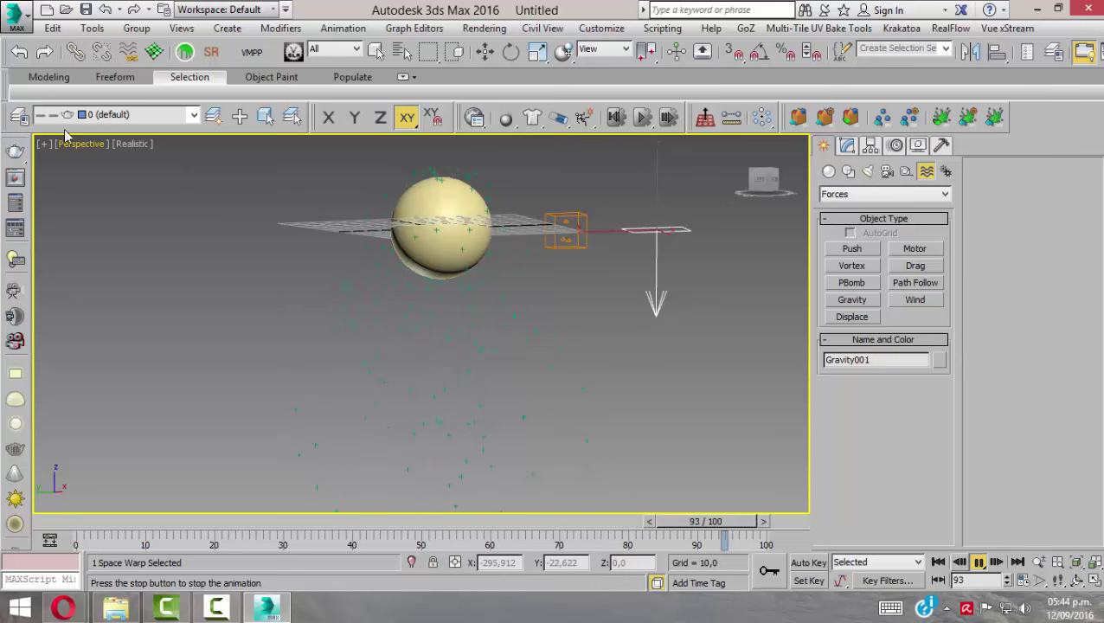
pyautogui.click(376, 52)
pyautogui.click(537, 433)
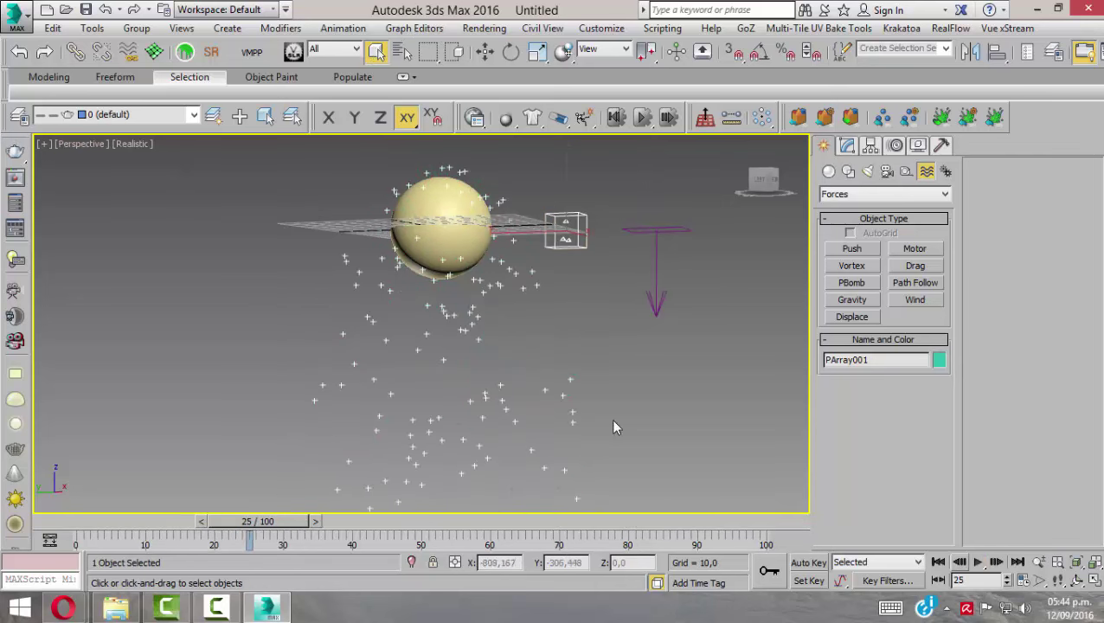
pyautogui.keyDown('alt'); pyautogui.moveTo(611, 418); pyautogui.dragTo(626, 371, button='middle'); pyautogui.keyUp('alt')
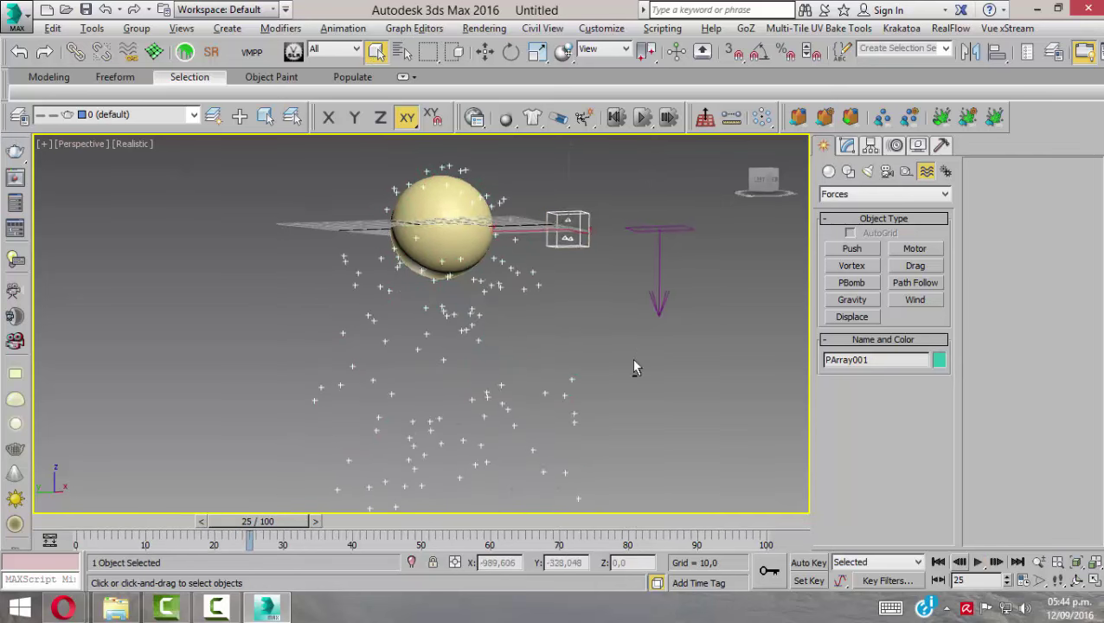
pyautogui.click(978, 563)
pyautogui.scroll(-4, 467, 259)
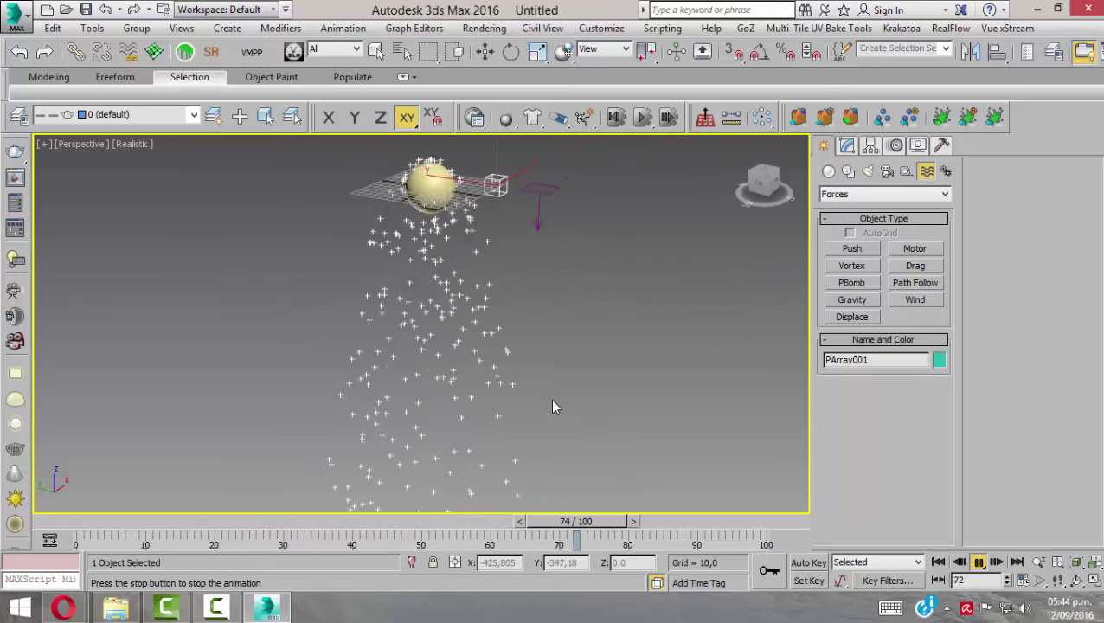
# - Inspect the falling particle stream, stopping playback at frame 73
pyautogui.keyDown('alt'); pyautogui.moveTo(433, 311); pyautogui.dragTo(493, 311, button='middle'); pyautogui.keyUp('alt')
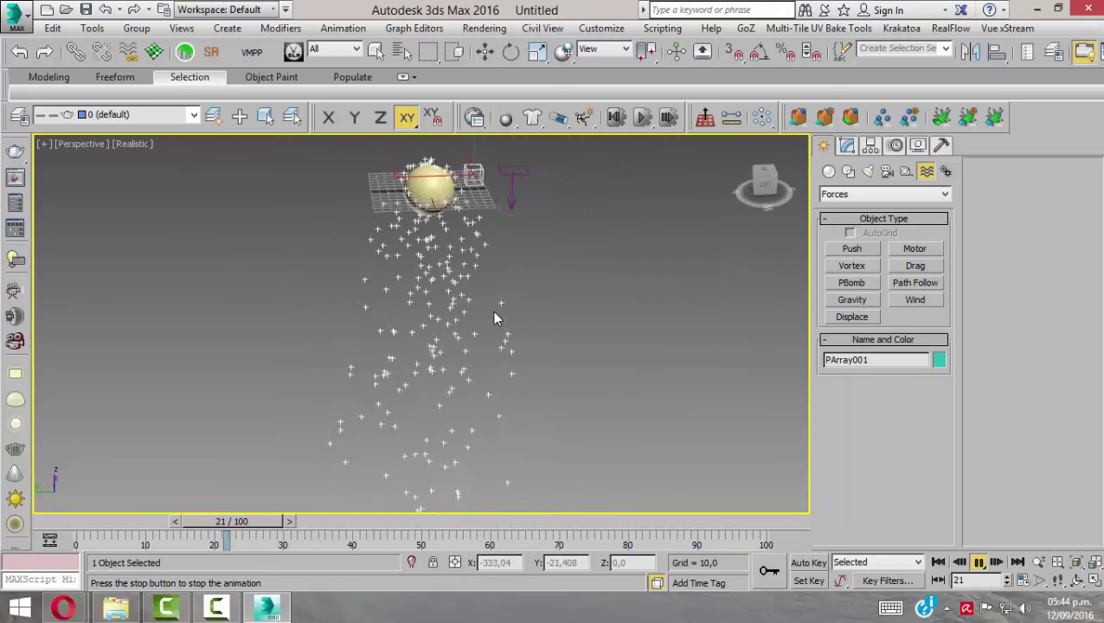
pyautogui.keyDown('alt'); pyautogui.moveTo(556, 268); pyautogui.dragTo(535, 221, button='middle'); pyautogui.keyUp('alt')
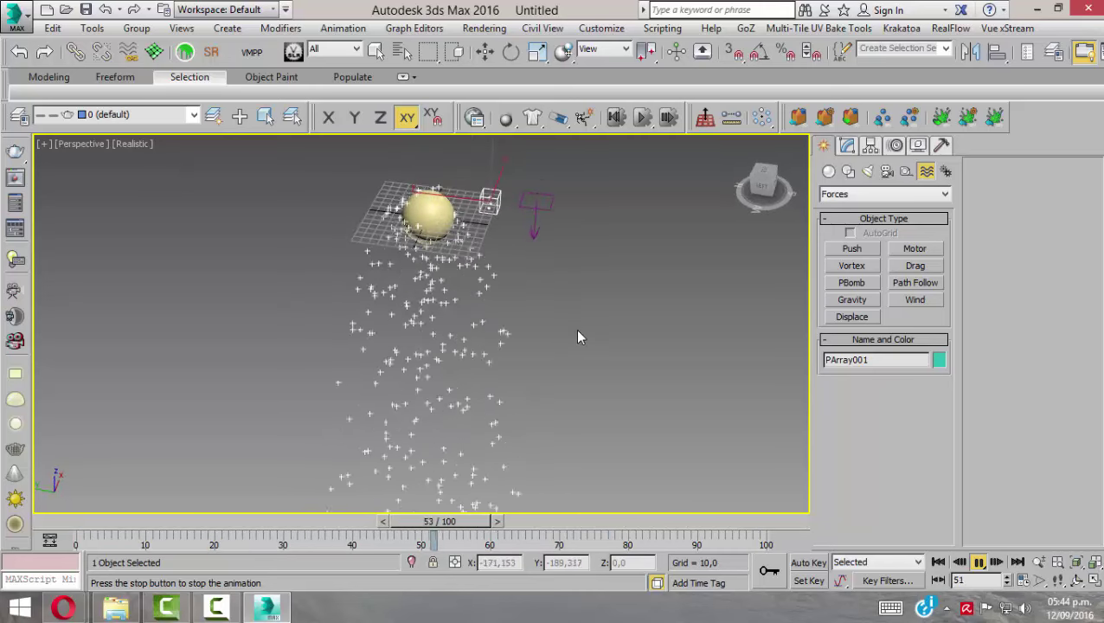
pyautogui.moveTo(530, 340)
pyautogui.keyDown('alt'); pyautogui.mouseDown(button='middle')
pyautogui.moveTo(535, 288)
pyautogui.moveTo(534, 335)
pyautogui.mouseUp(button='middle'); pyautogui.keyUp('alt')
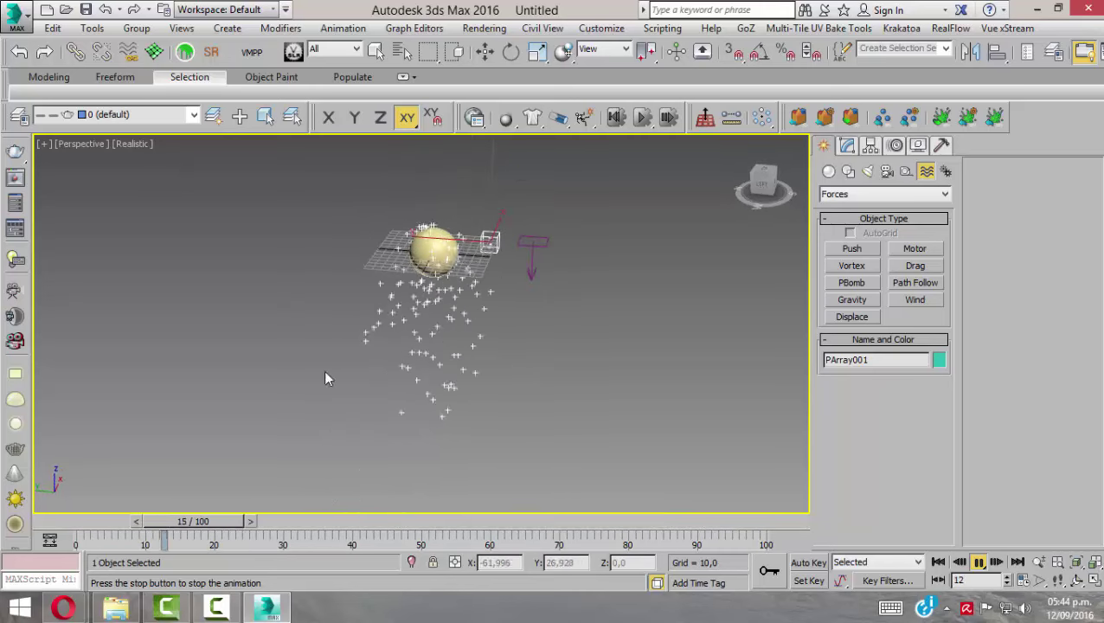
pyautogui.click(981, 562)
pyautogui.moveTo(459, 212); pyautogui.dragTo(475, 241, button='middle')
pyautogui.scroll(2, 474, 238)
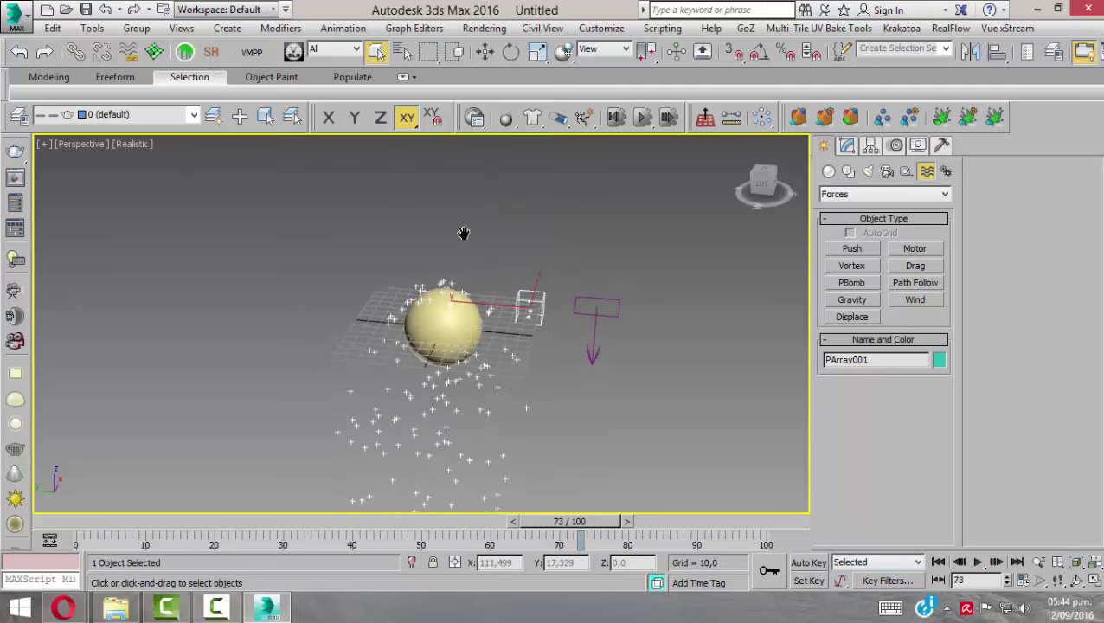
pyautogui.scroll(2, 464, 239)
pyautogui.scroll(2, 493, 239)
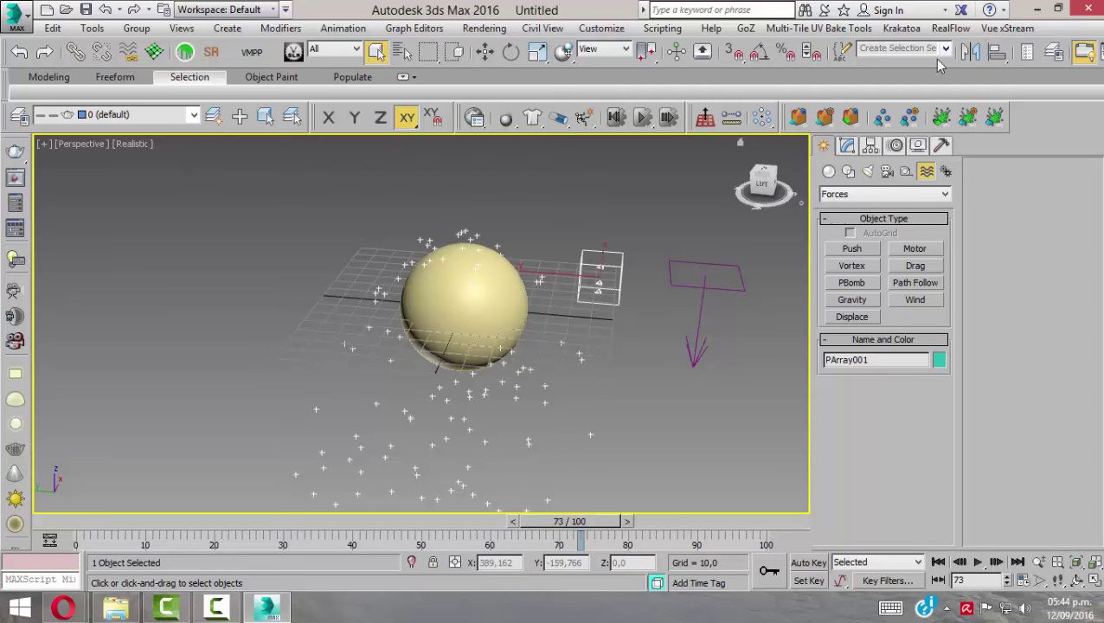
pyautogui.scroll(-3, 939, 54)
pyautogui.hotkey('shift', 'q')
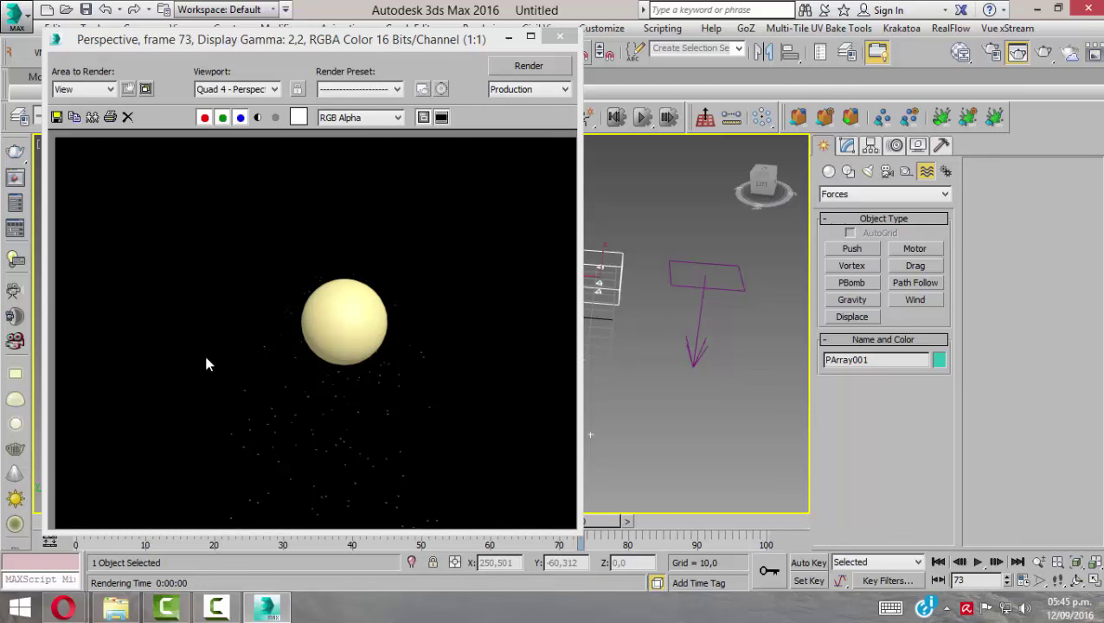
pyautogui.click(560, 38)
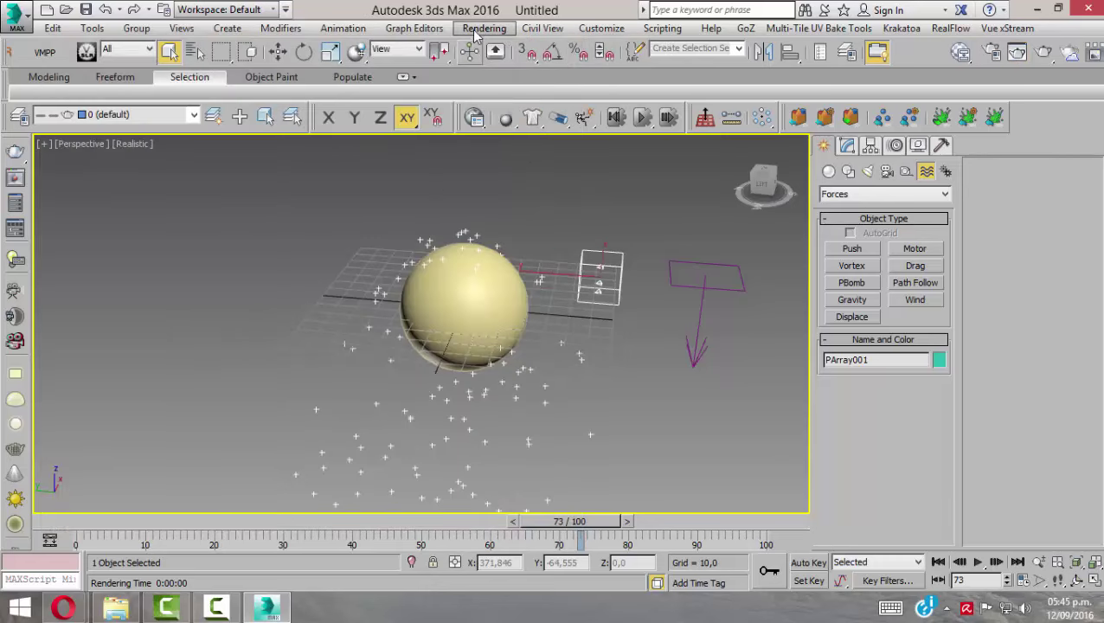
pyautogui.hotkey('shift', 'q')
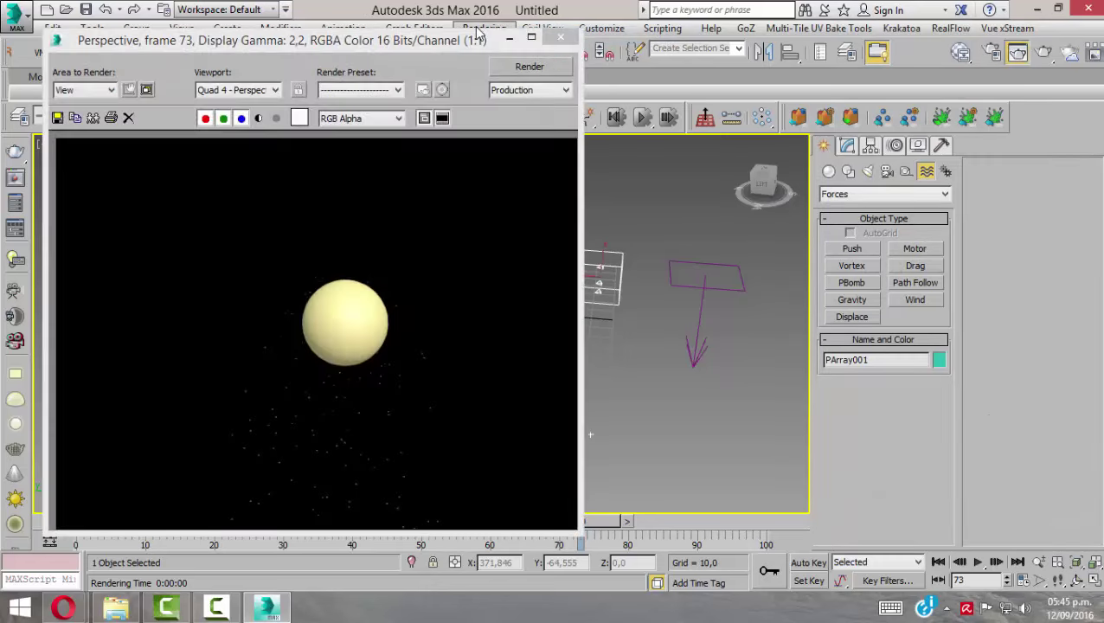
pyautogui.click(561, 38)
pyautogui.click(488, 29)
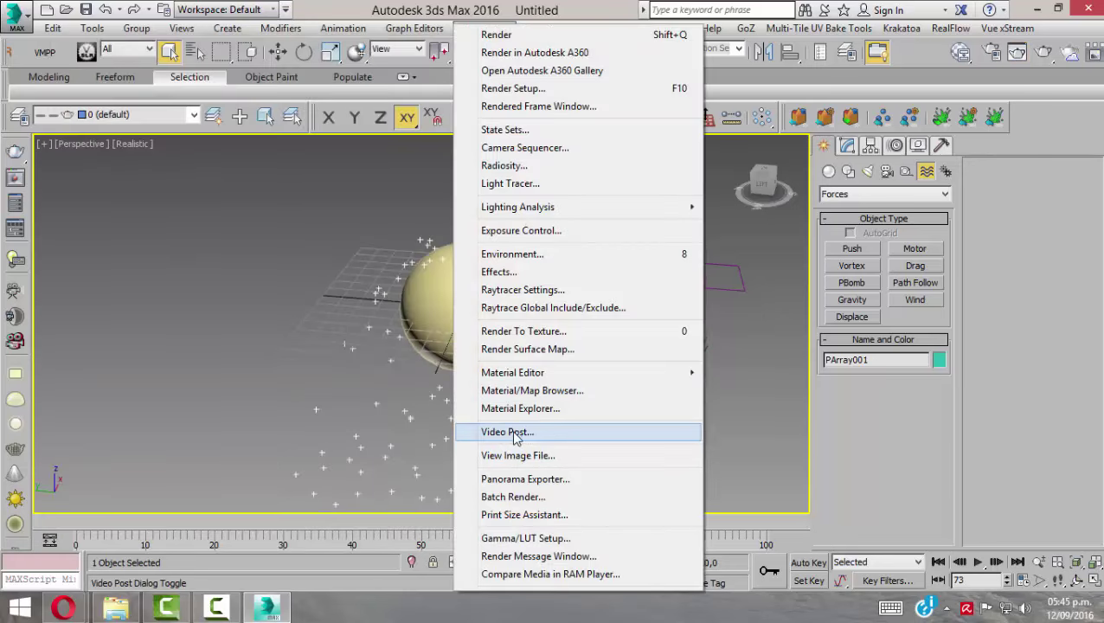
# - Open Rendering > Video Post and place its window at the top, above the Perspective view
pyautogui.click(517, 433)
pyautogui.moveTo(444, 156); pyautogui.dragTo(537, 12)
pyautogui.moveTo(574, 362); pyautogui.dragTo(561, 403, button='middle')
pyautogui.click(194, 77)
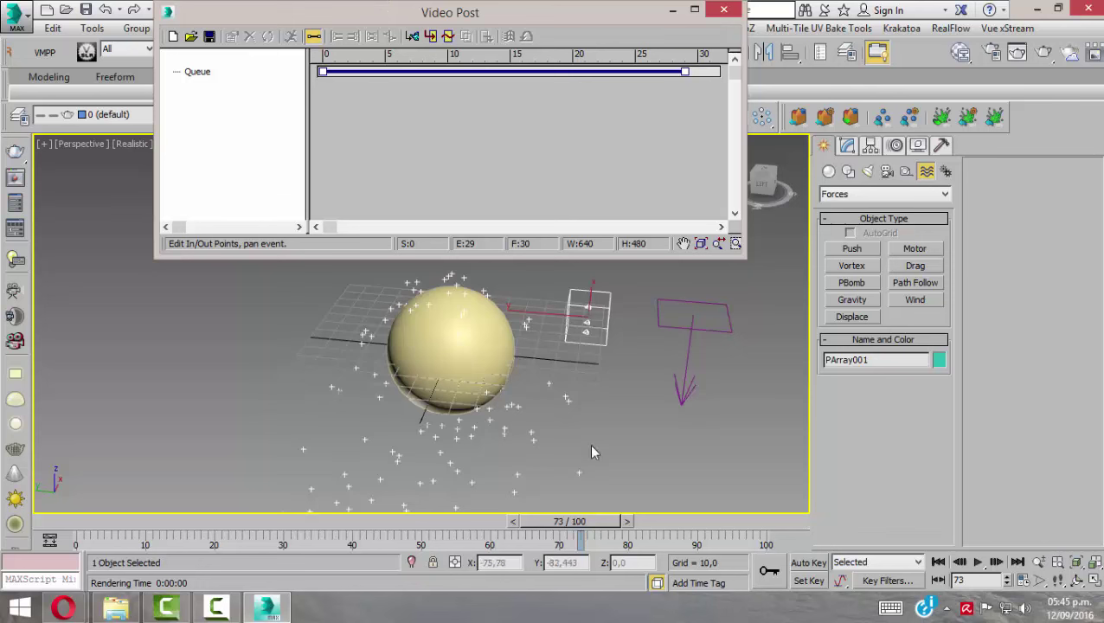
pyautogui.moveTo(572, 365); pyautogui.dragTo(444, 364, button='middle')
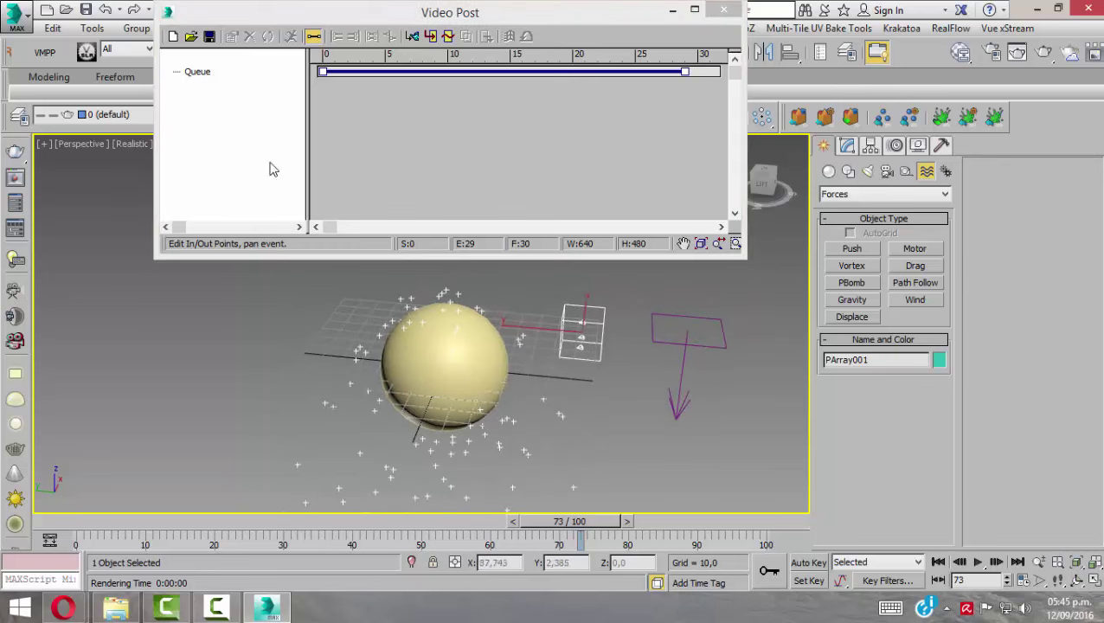
pyautogui.moveTo(391, 353)
pyautogui.mouseDown(button='middle')
pyautogui.moveTo(390, 331)
pyautogui.moveTo(378, 327)
pyautogui.mouseUp(button='middle')
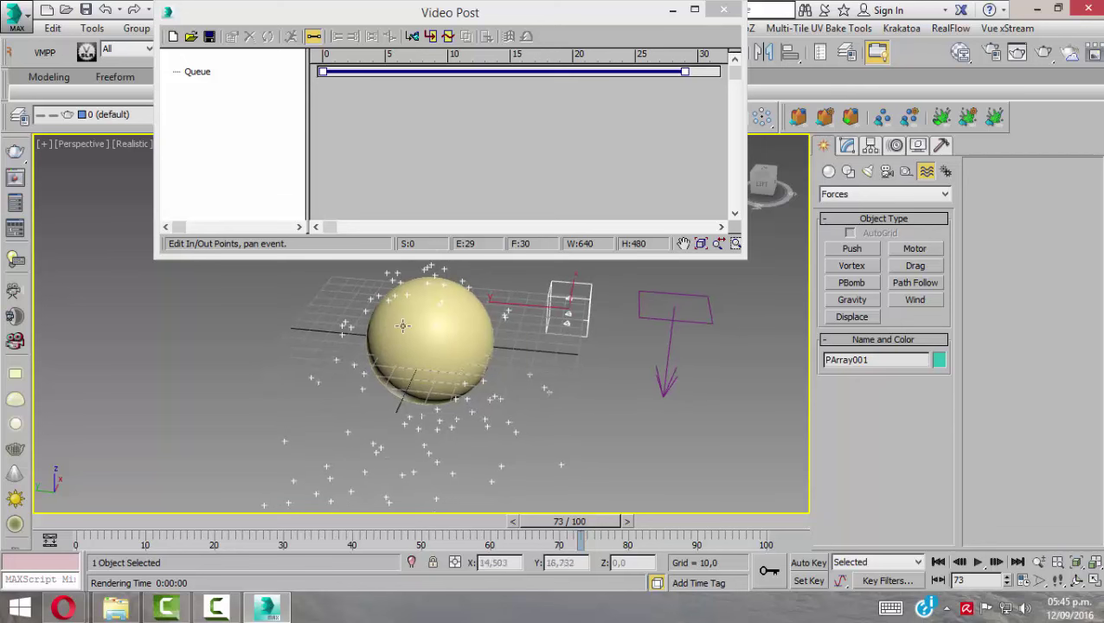
pyautogui.click(485, 14)
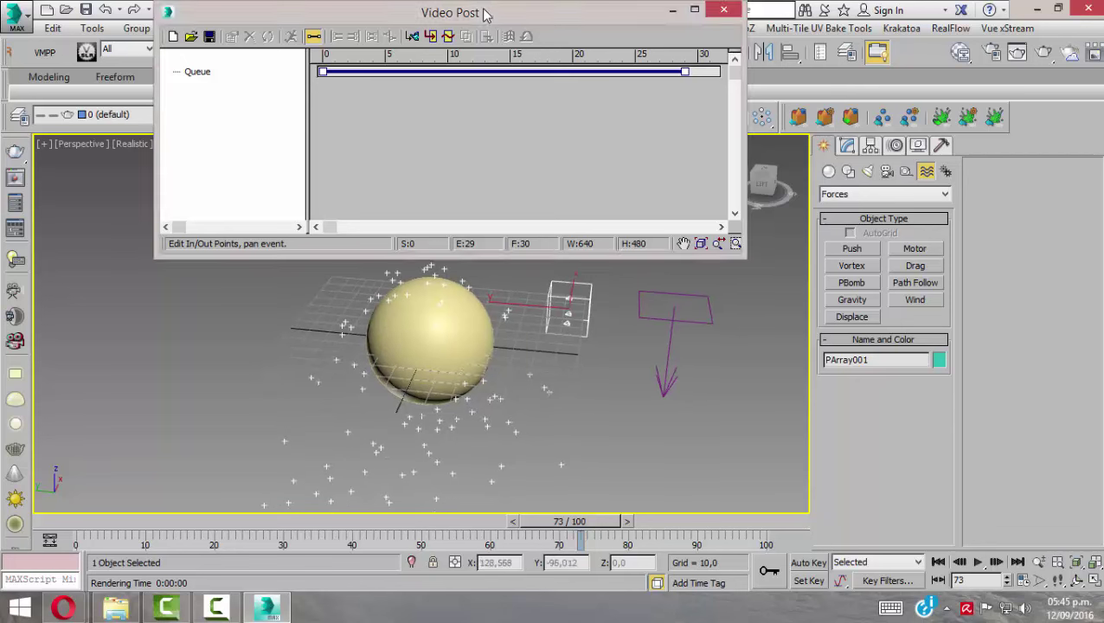
# - Add a Perspective scene event labelled 'Render de Prueba' to the Video Post queue
pyautogui.click(413, 37)
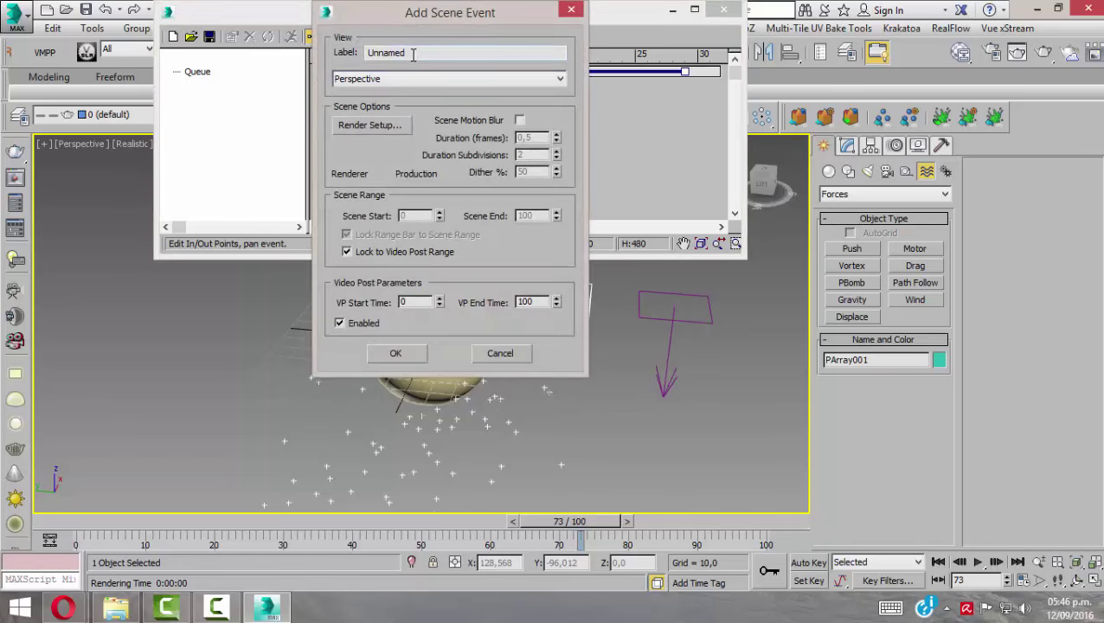
pyautogui.moveTo(413, 53); pyautogui.dragTo(254, 76)
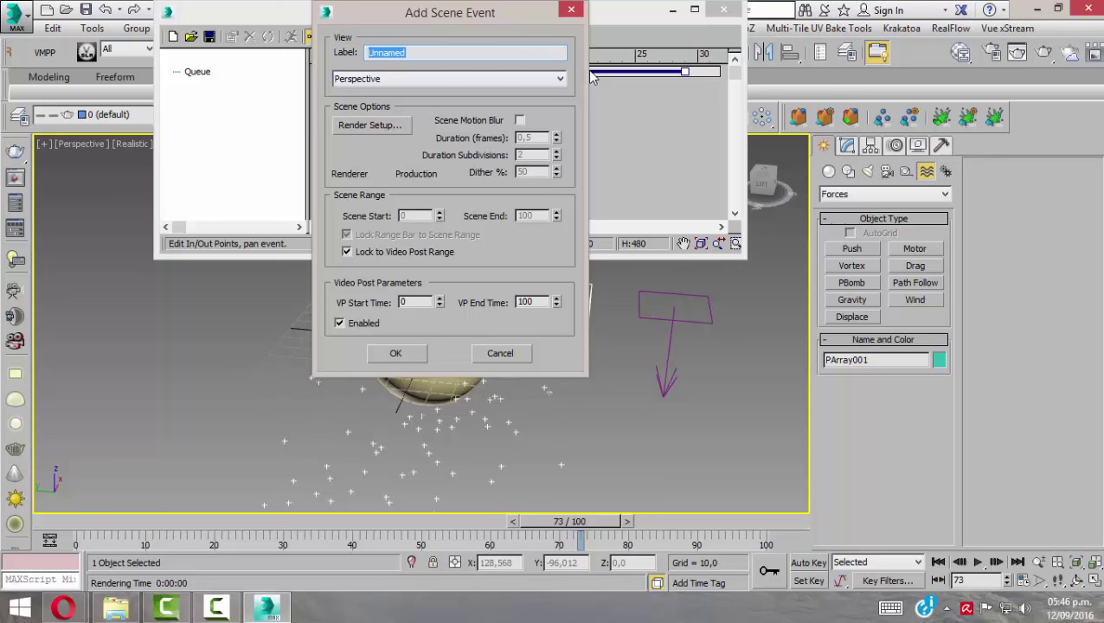
pyautogui.write('Render de Prueba')
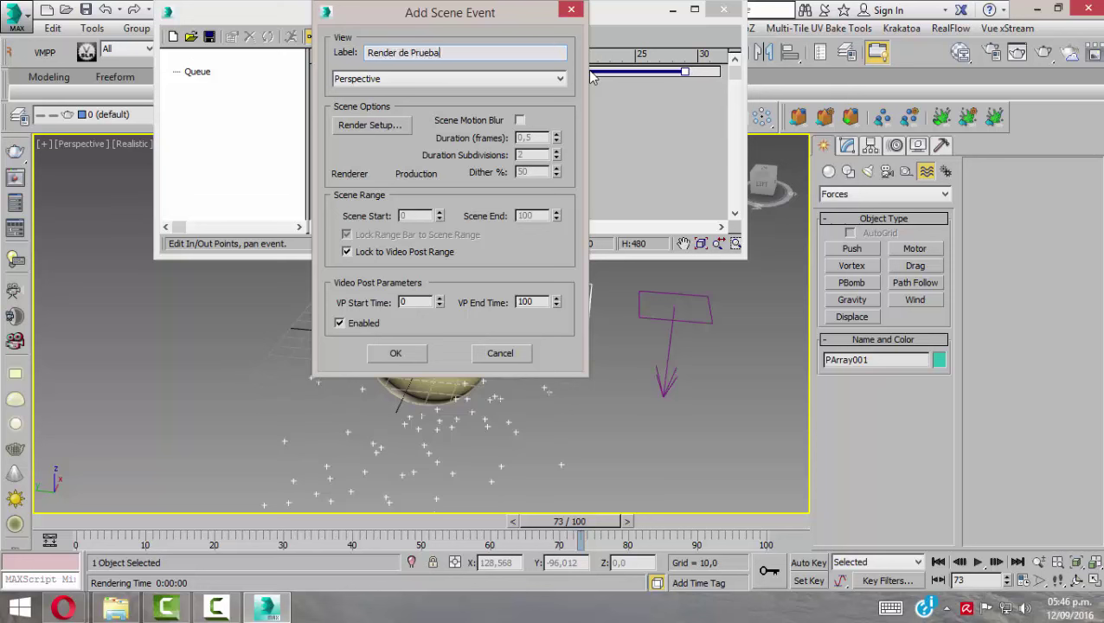
pyautogui.click(355, 82)
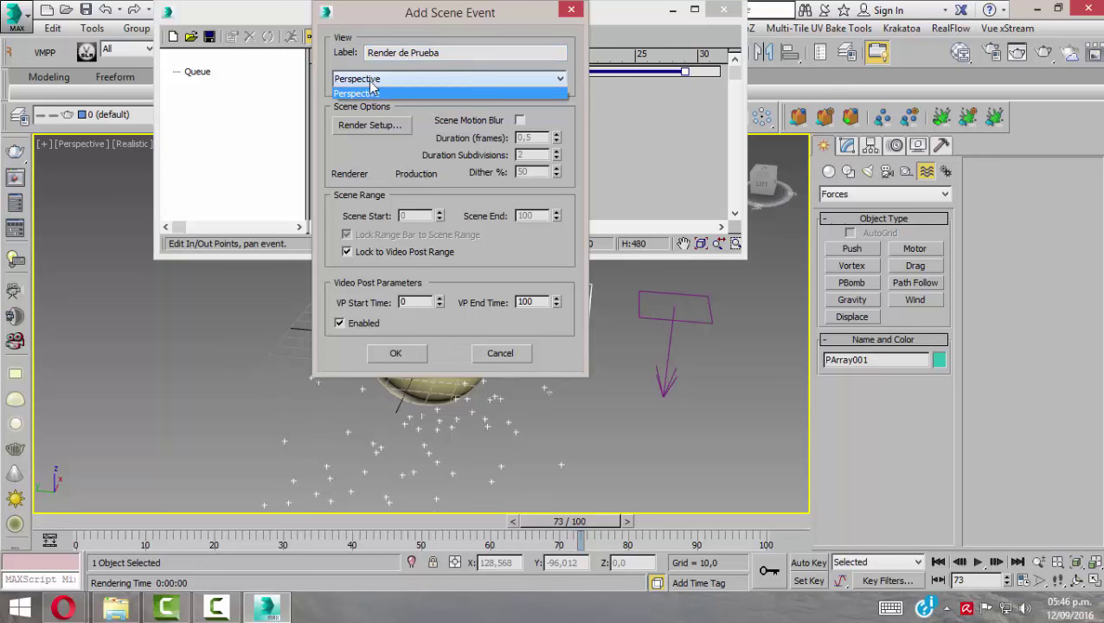
pyautogui.click(386, 92)
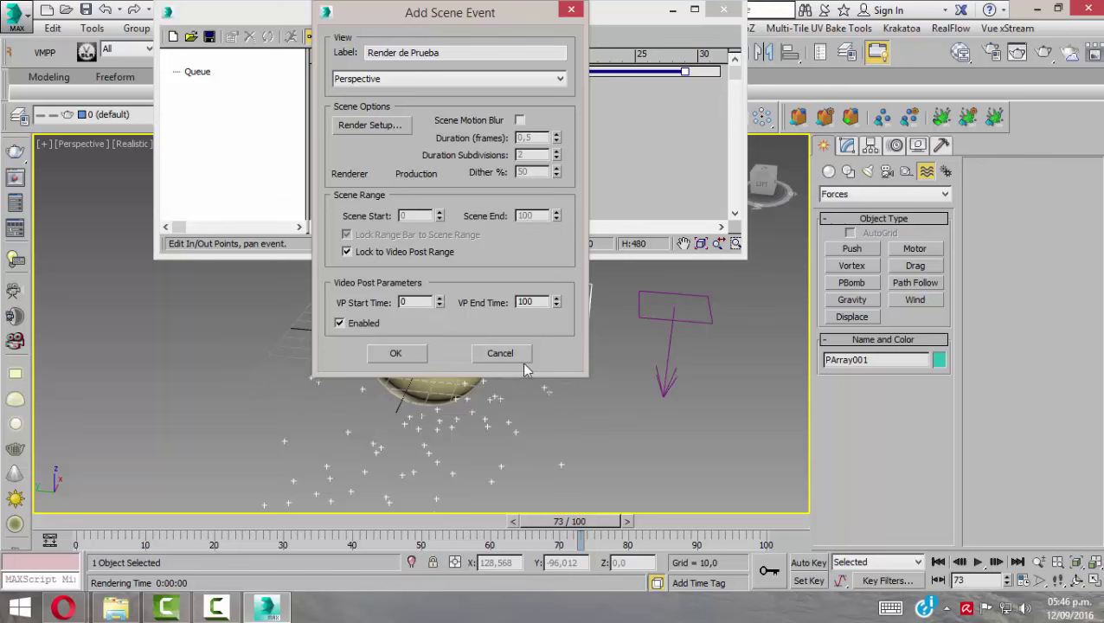
pyautogui.click(398, 353)
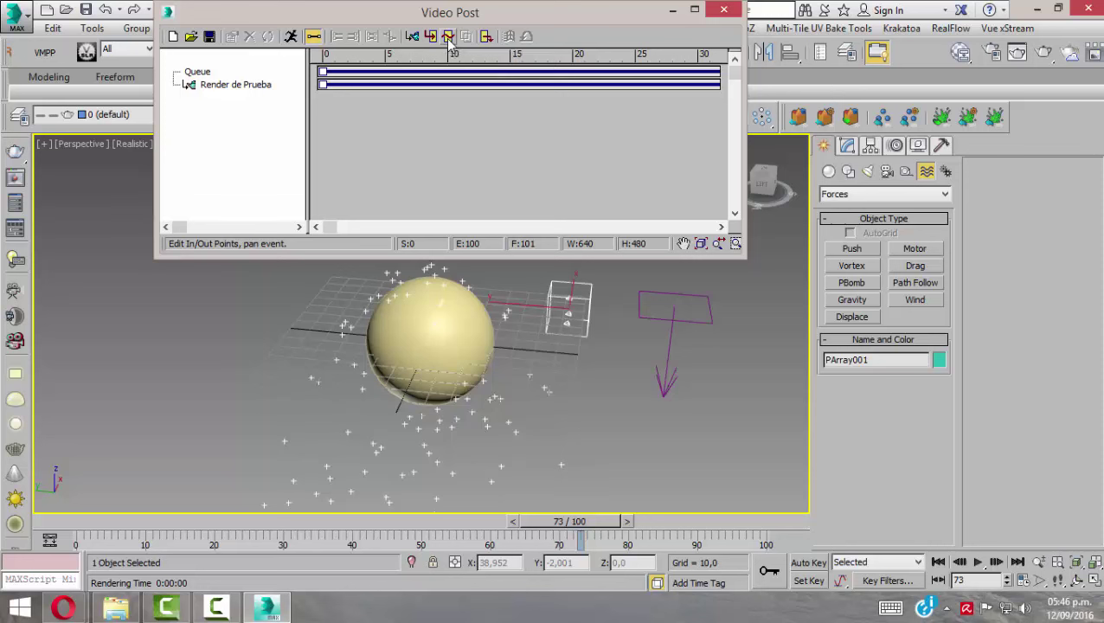
pyautogui.click(449, 37)
# - Add a Lens Effects Highlight image filter event beneath Render de Prueba
pyautogui.click(368, 79)
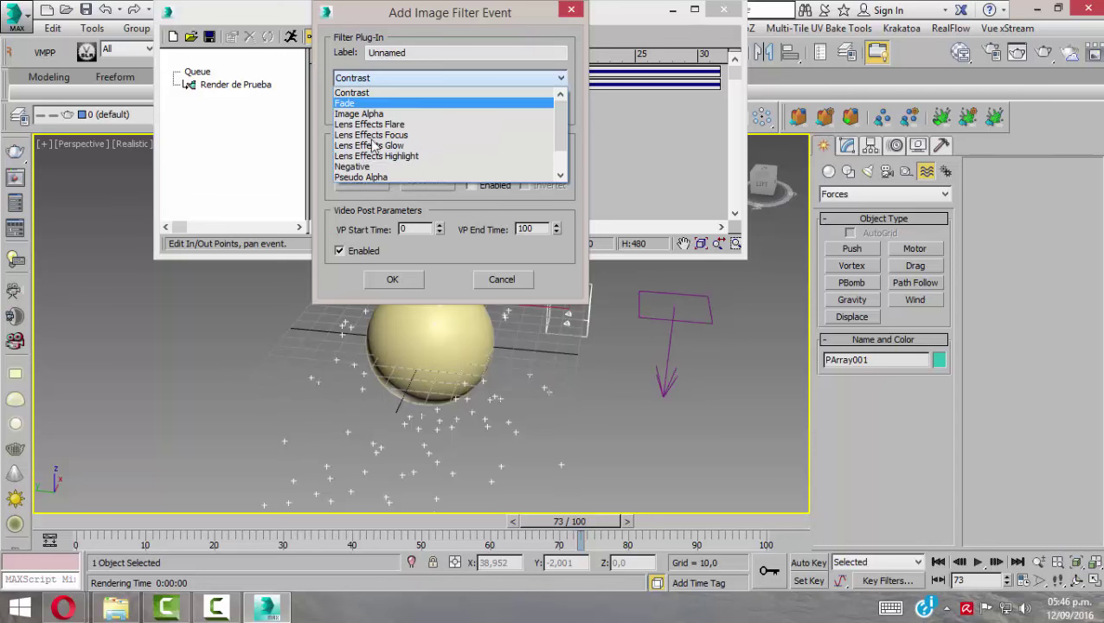
pyautogui.scroll(-1, 562, 119)
pyautogui.scroll(1, 562, 119)
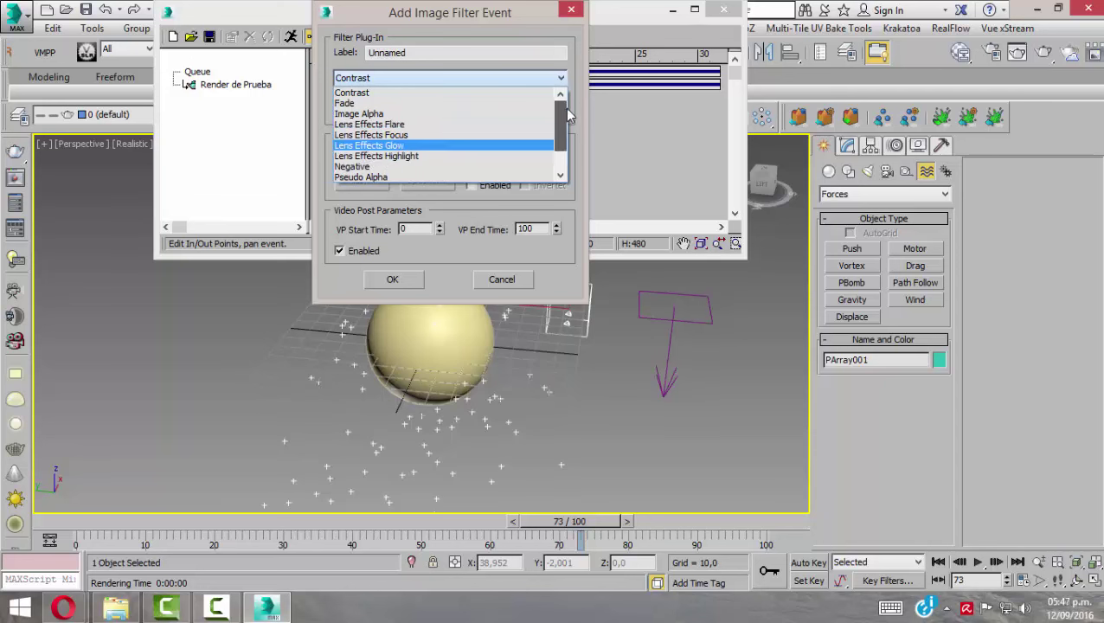
pyautogui.click(374, 157)
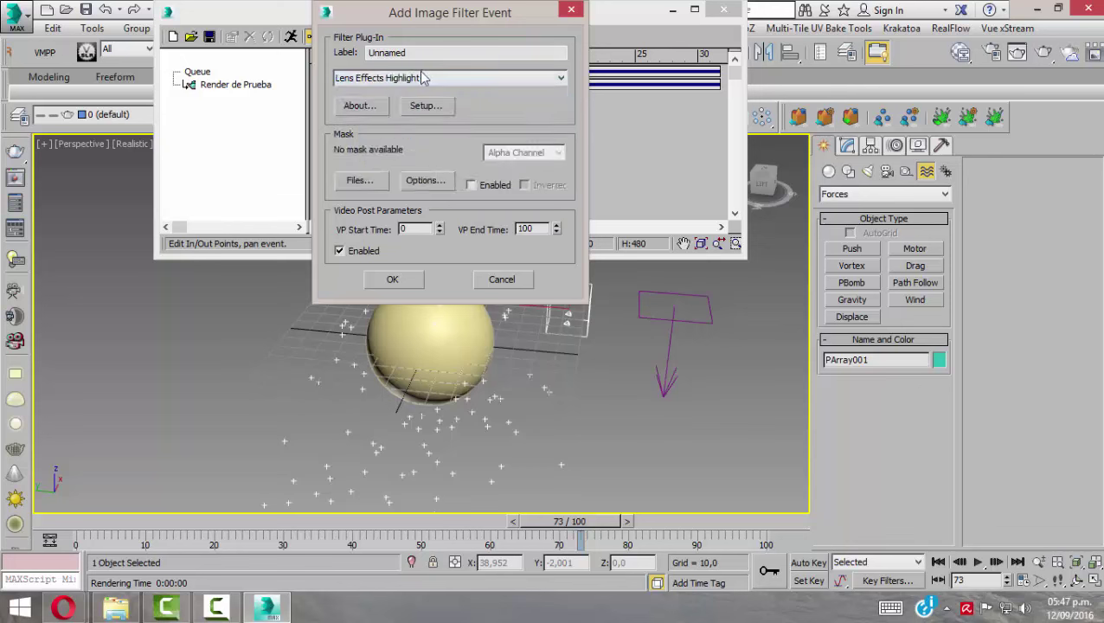
pyautogui.click(390, 287)
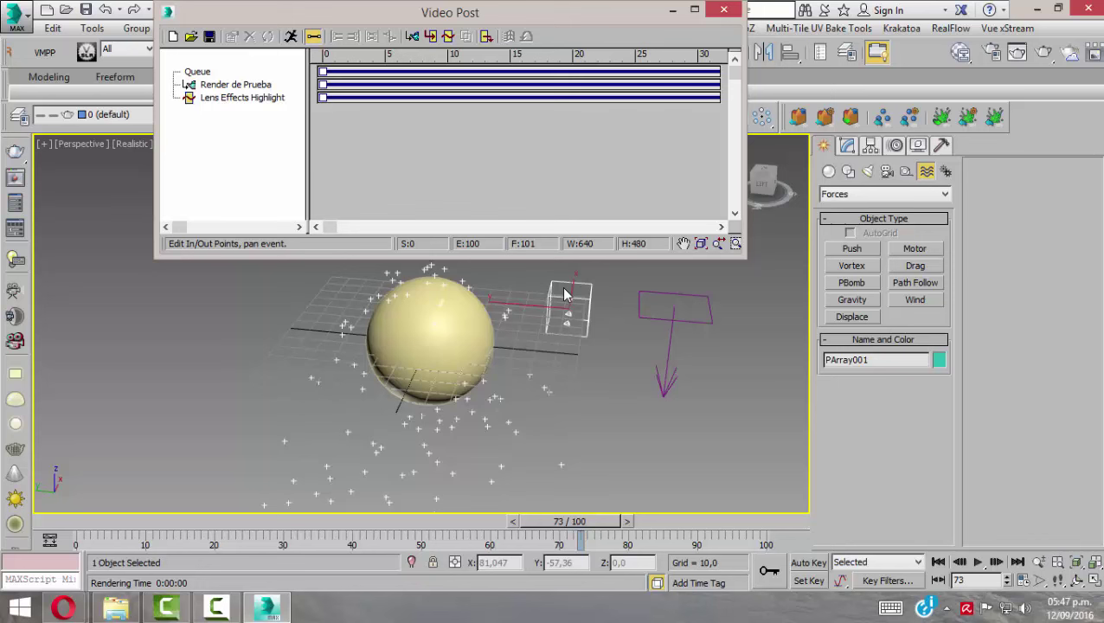
# - Set PArray001's G-Buffer Object ID to 7 in its Object Properties
pyautogui.click(626, 429)
pyautogui.click(587, 300)
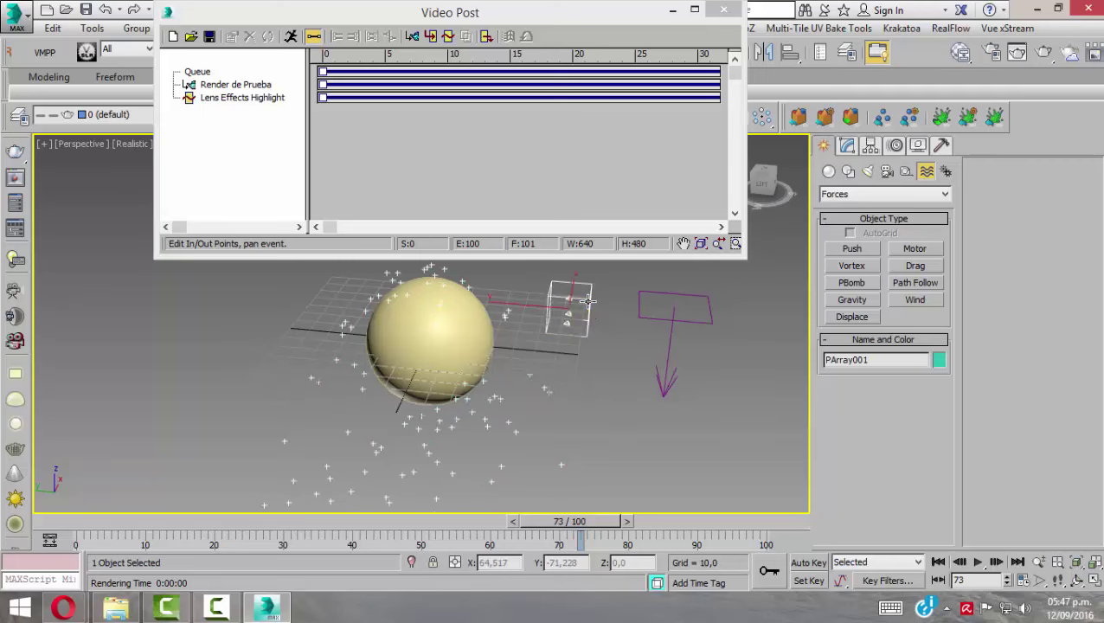
pyautogui.rightClick(588, 302)
pyautogui.click(626, 408)
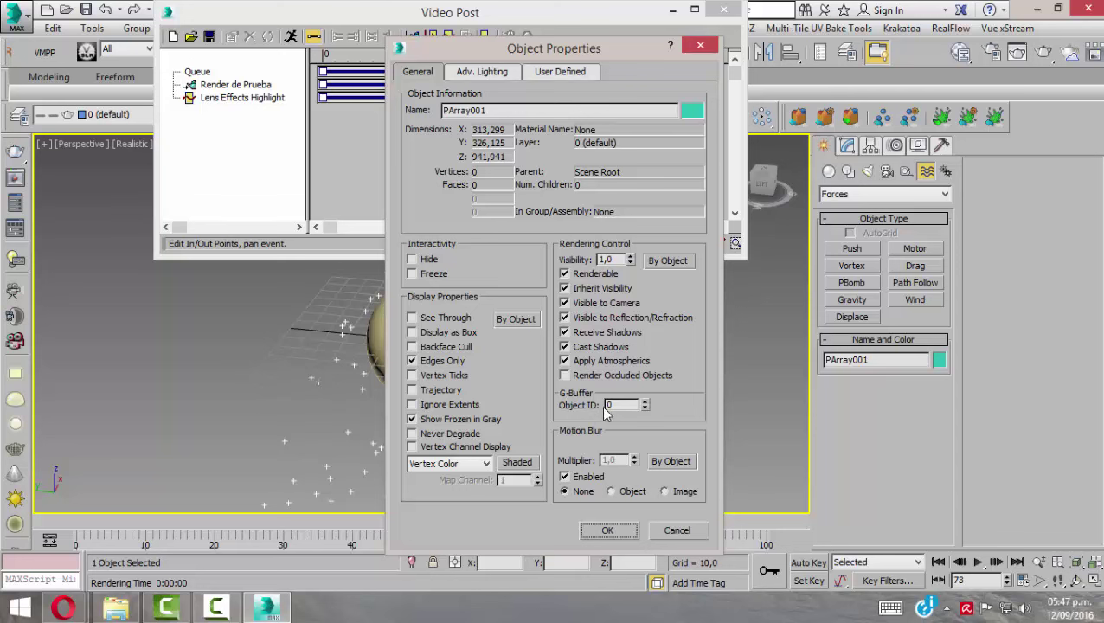
pyautogui.doubleClick(624, 406)
pyautogui.write('7')
pyautogui.click(608, 532)
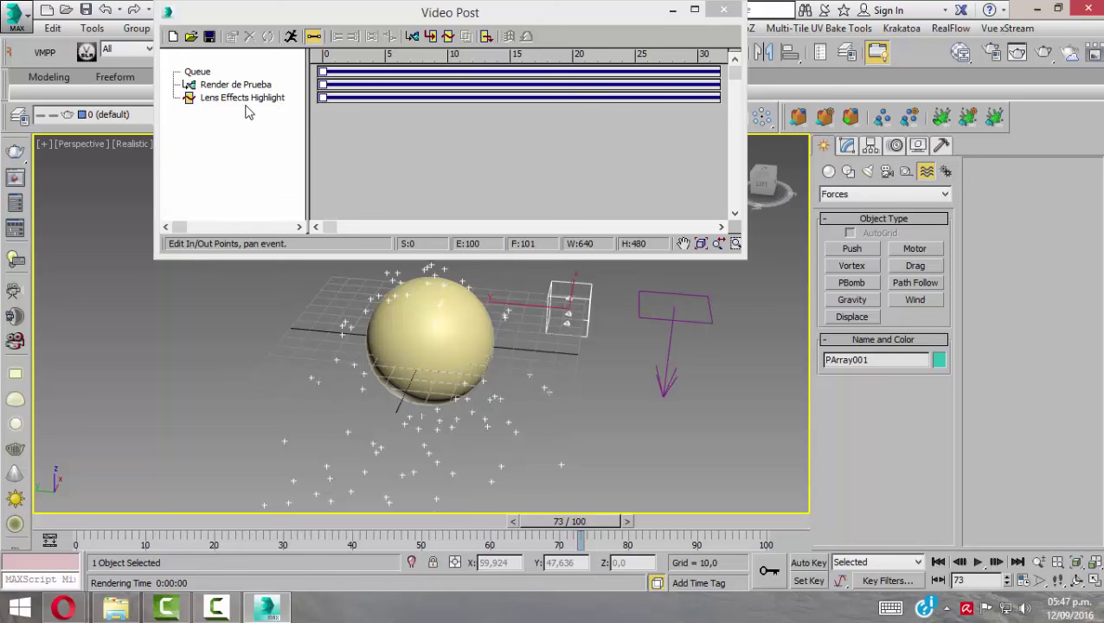
# - Open the Lens Effects Highlight setup, set source Object ID 7, and show a sample preview
pyautogui.doubleClick(237, 101)
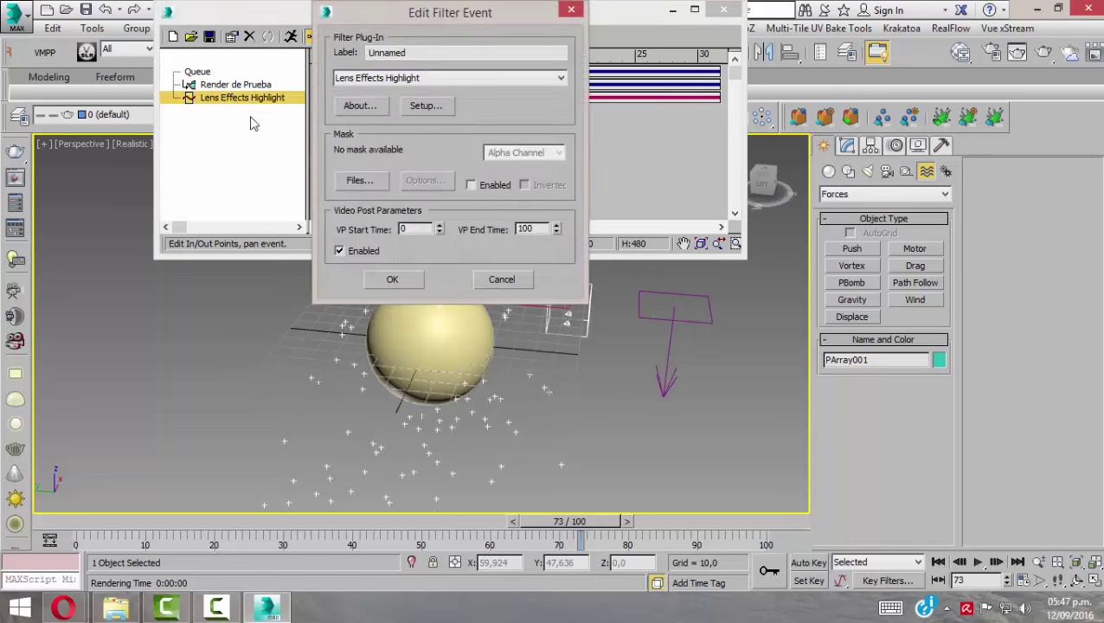
pyautogui.moveTo(391, 15); pyautogui.dragTo(456, 21)
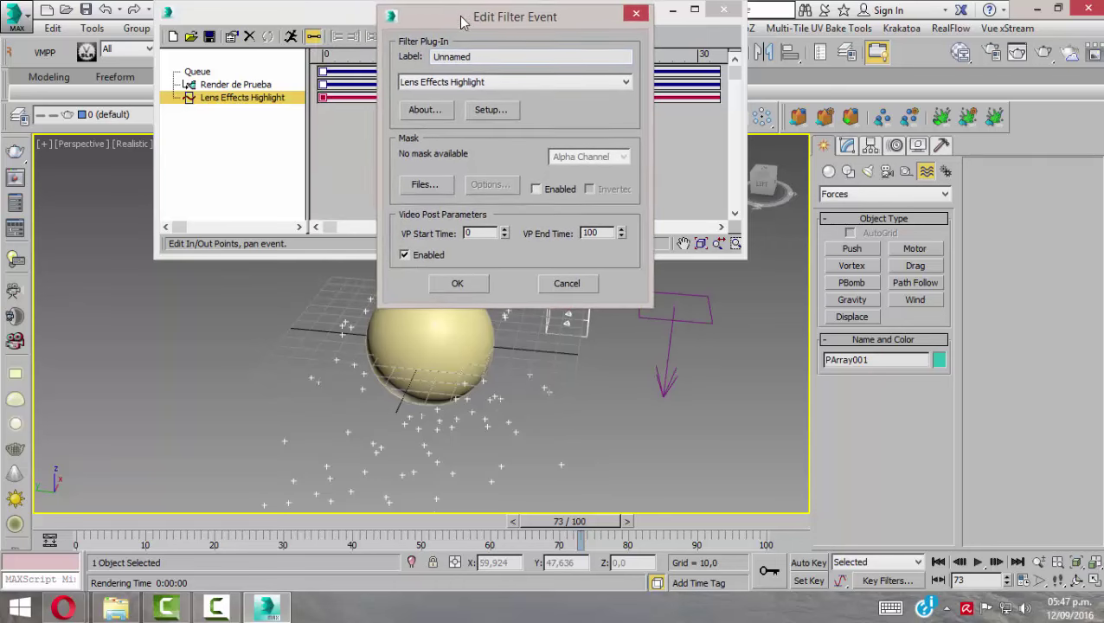
pyautogui.click(498, 113)
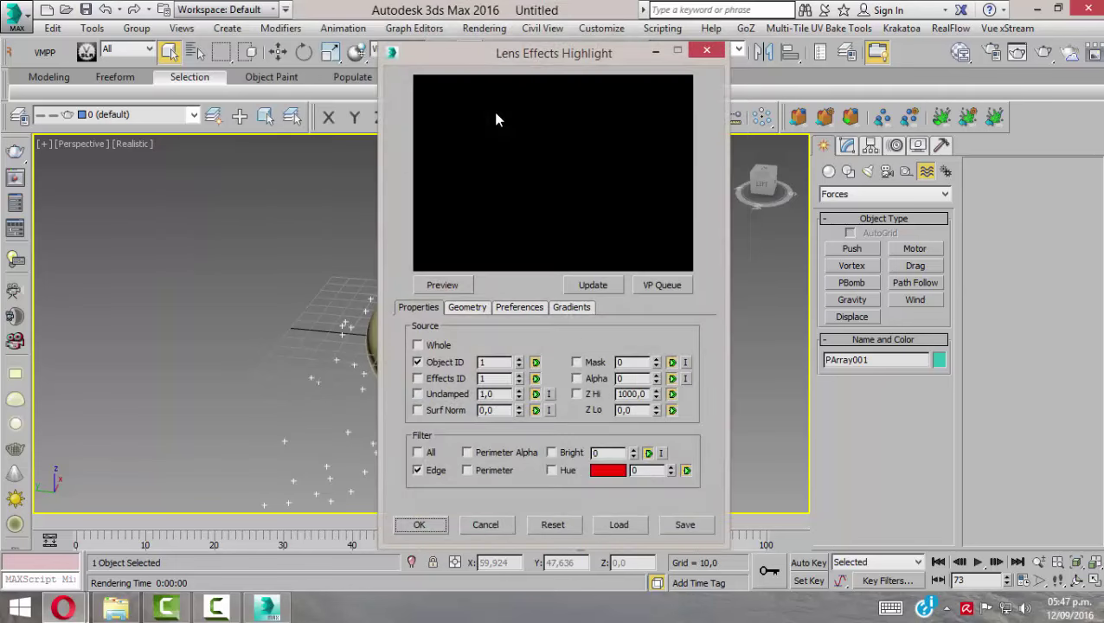
pyautogui.moveTo(516, 64); pyautogui.dragTo(704, 33)
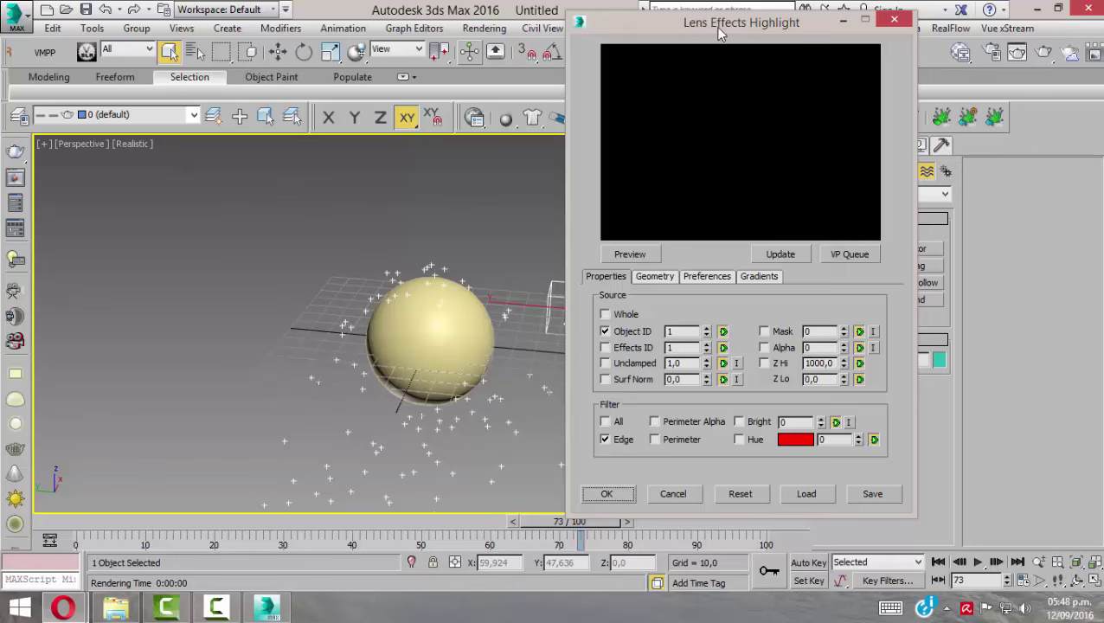
pyautogui.moveTo(719, 26); pyautogui.dragTo(813, 16)
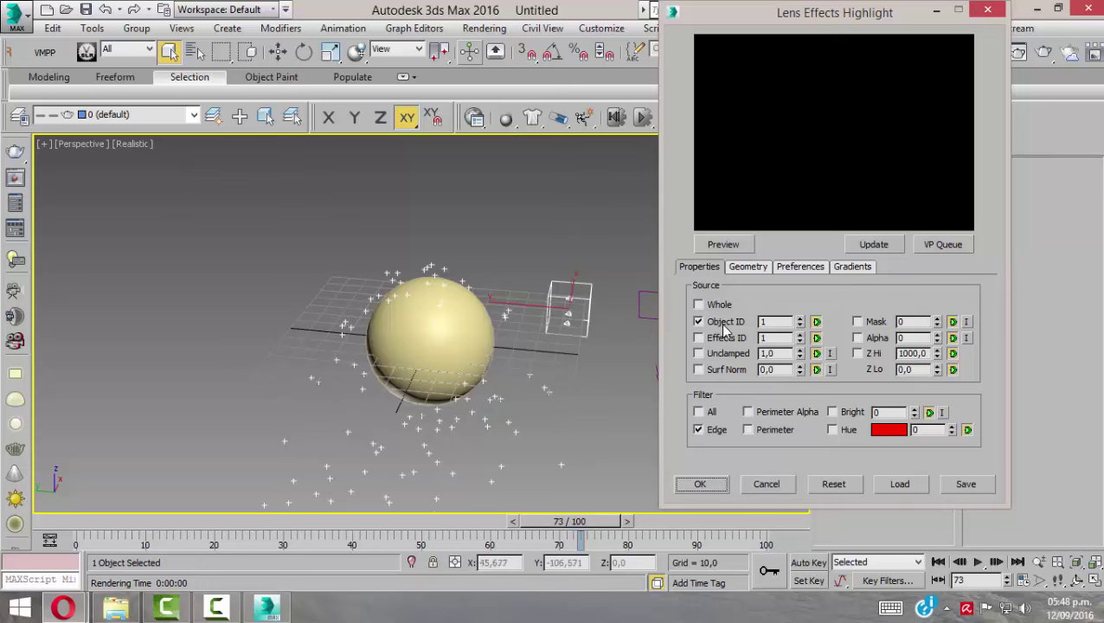
pyautogui.click(764, 322)
pyautogui.write('7')
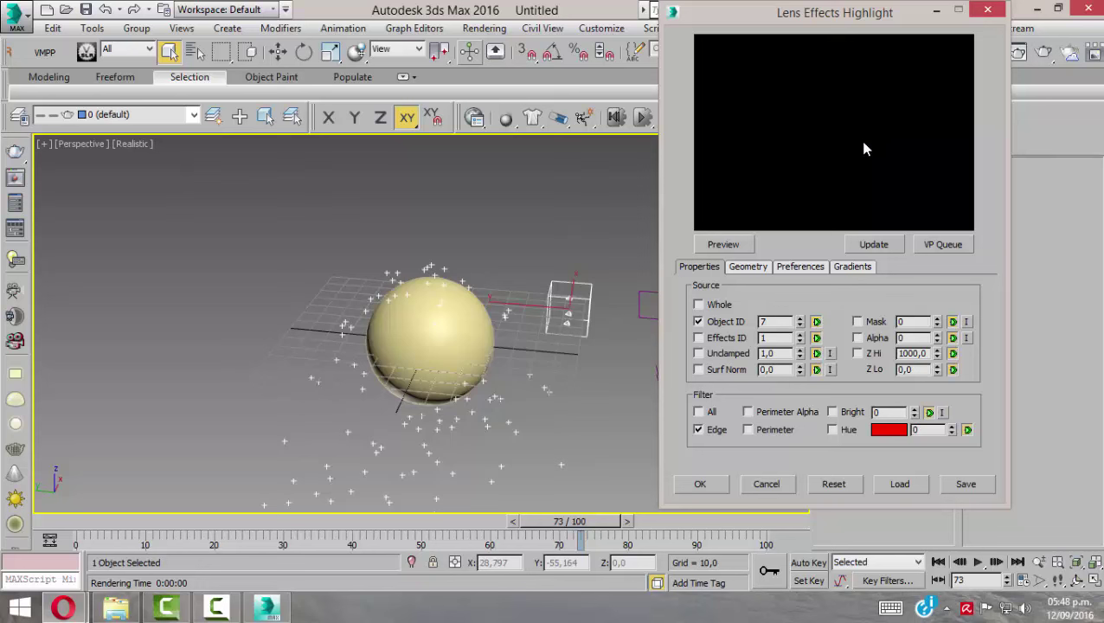
pyautogui.click(723, 245)
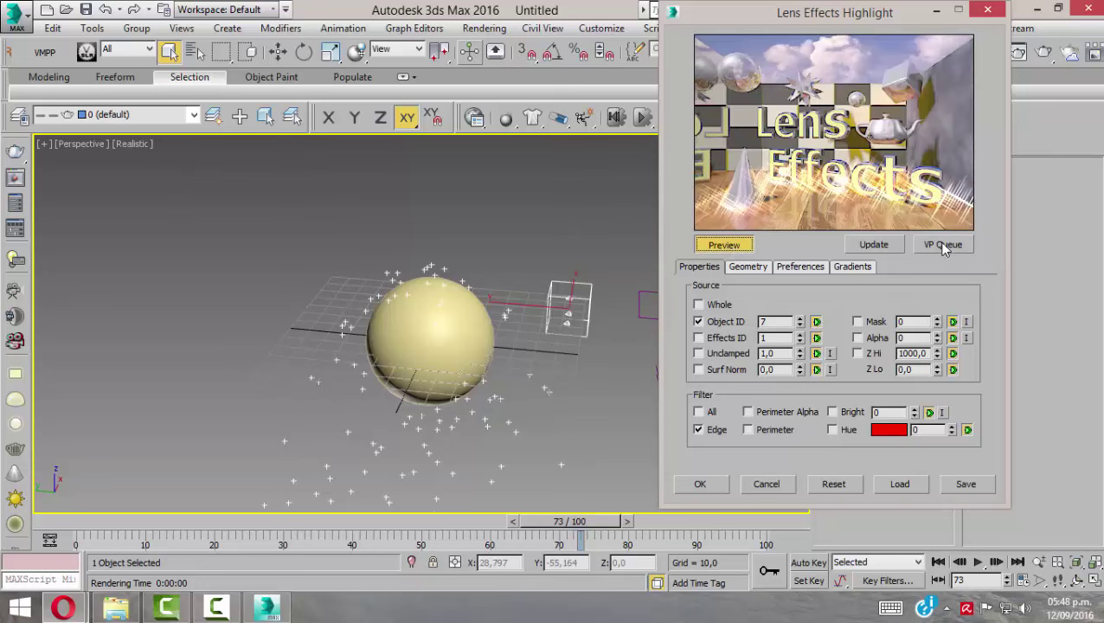
# - Update the highlight preview to render the actual scene via VP Queue, then maximise Perspective
pyautogui.click(889, 245)
pyautogui.click(944, 246)
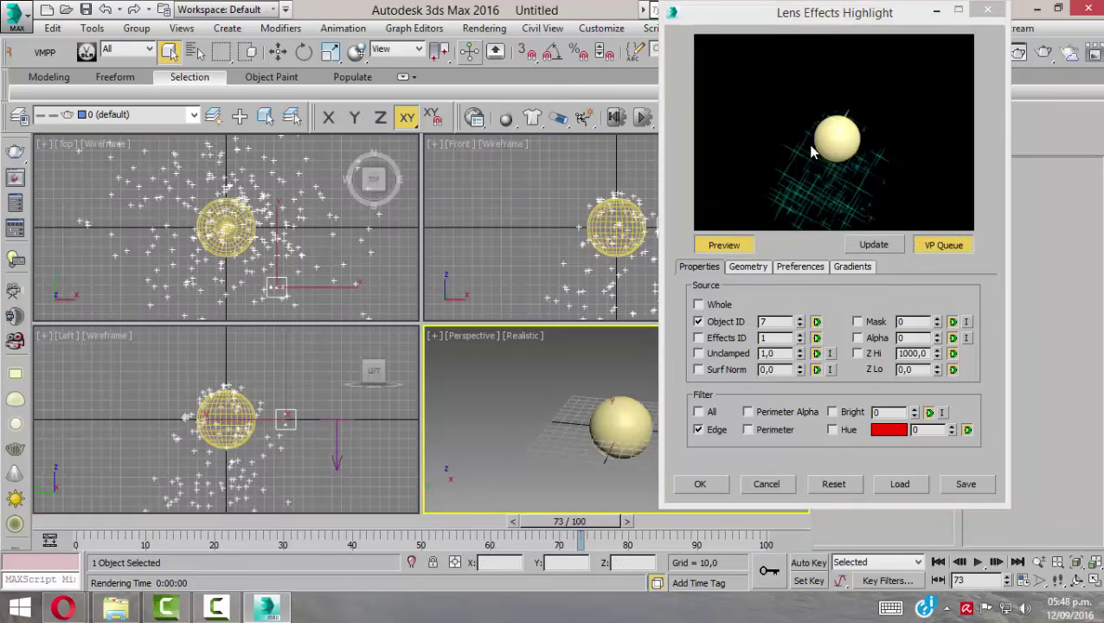
pyautogui.hotkey('alt', 'w')
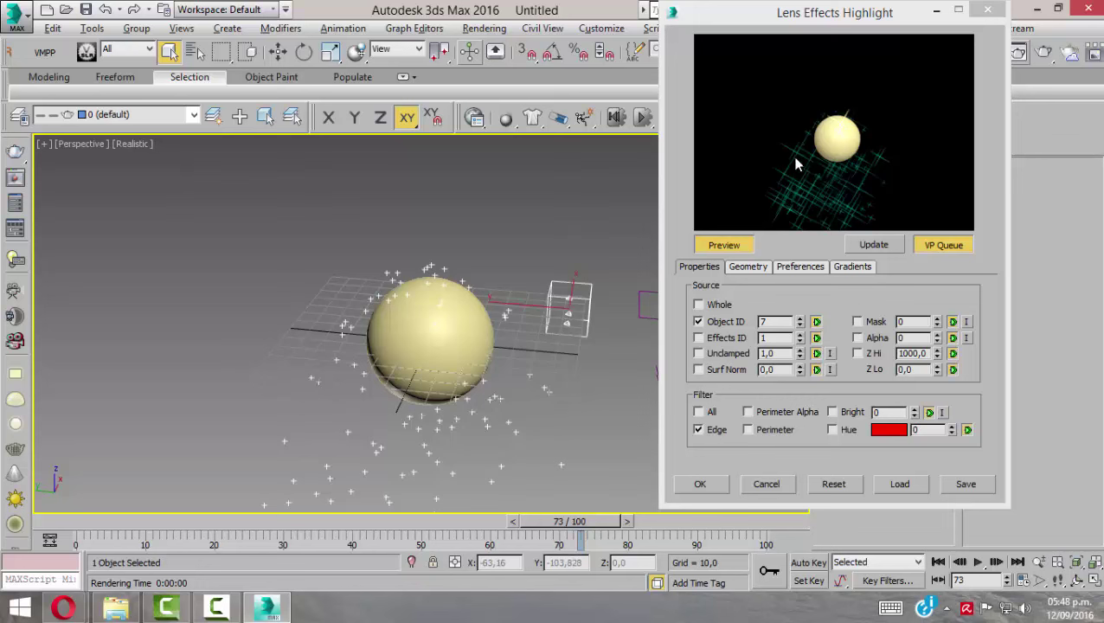
# - Browse the highlight's Geometry, Preferences and Gradients settings, returning to Properties
pyautogui.click(744, 270)
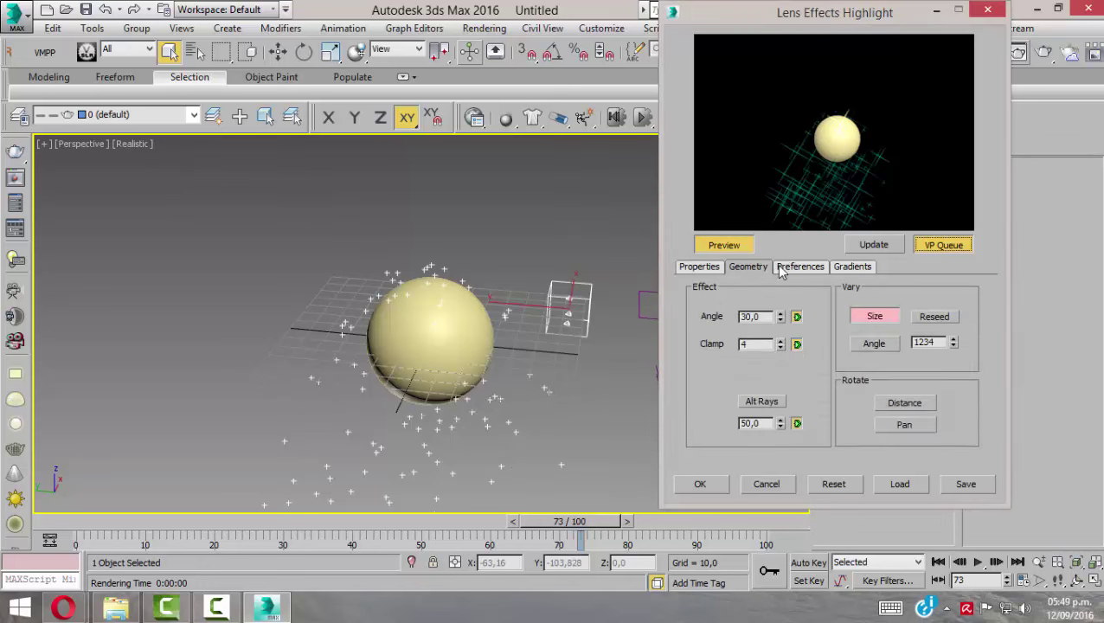
pyautogui.click(777, 266)
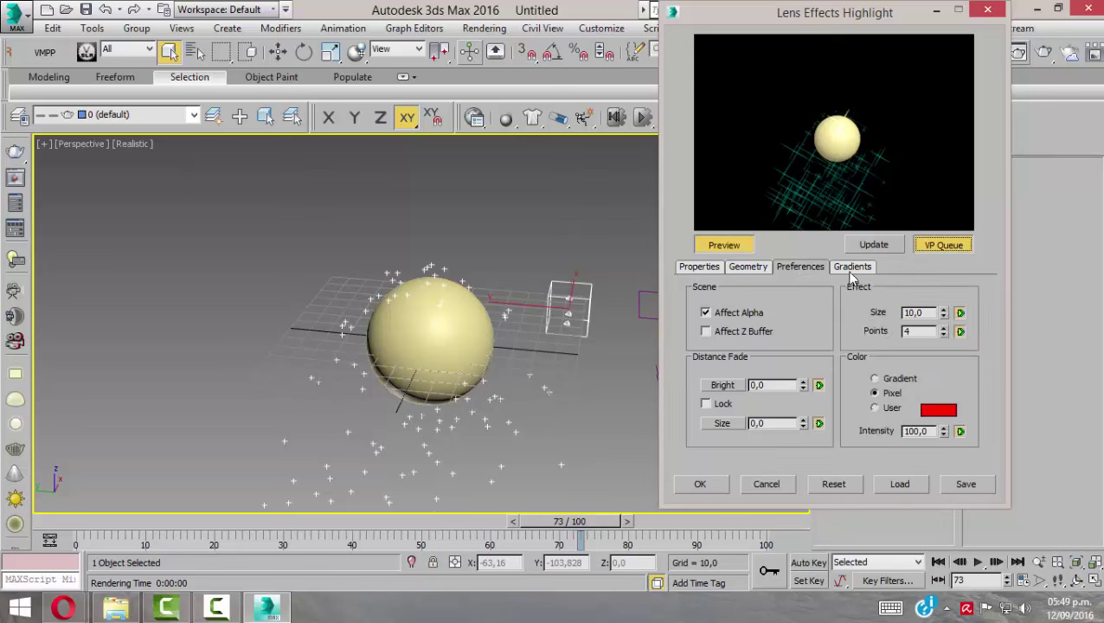
pyautogui.click(851, 268)
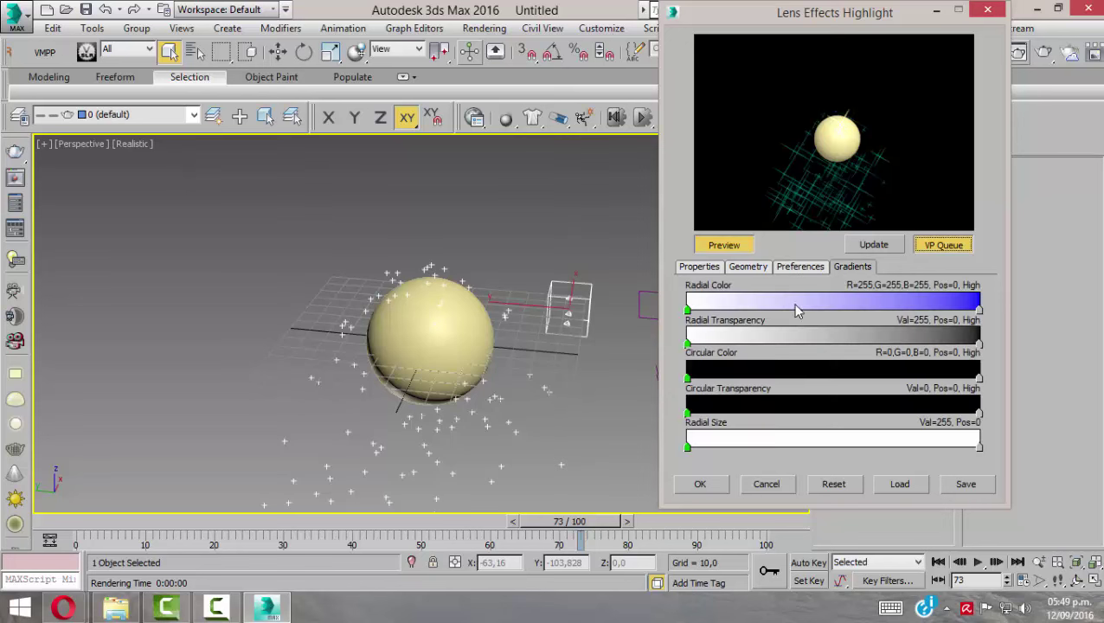
pyautogui.click(787, 270)
pyautogui.click(750, 270)
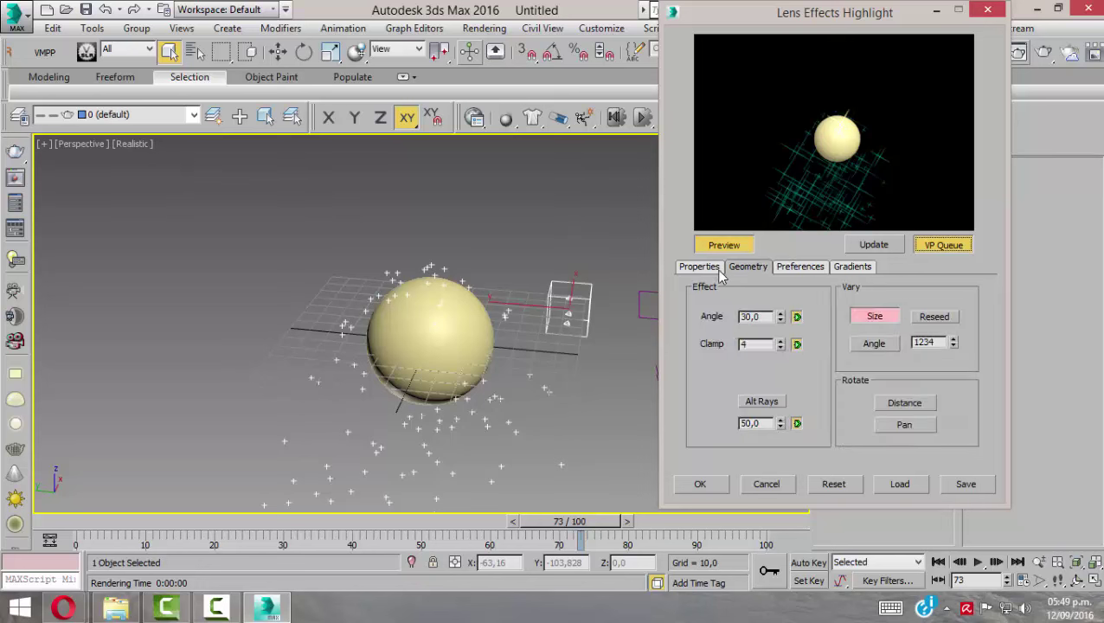
pyautogui.click(698, 270)
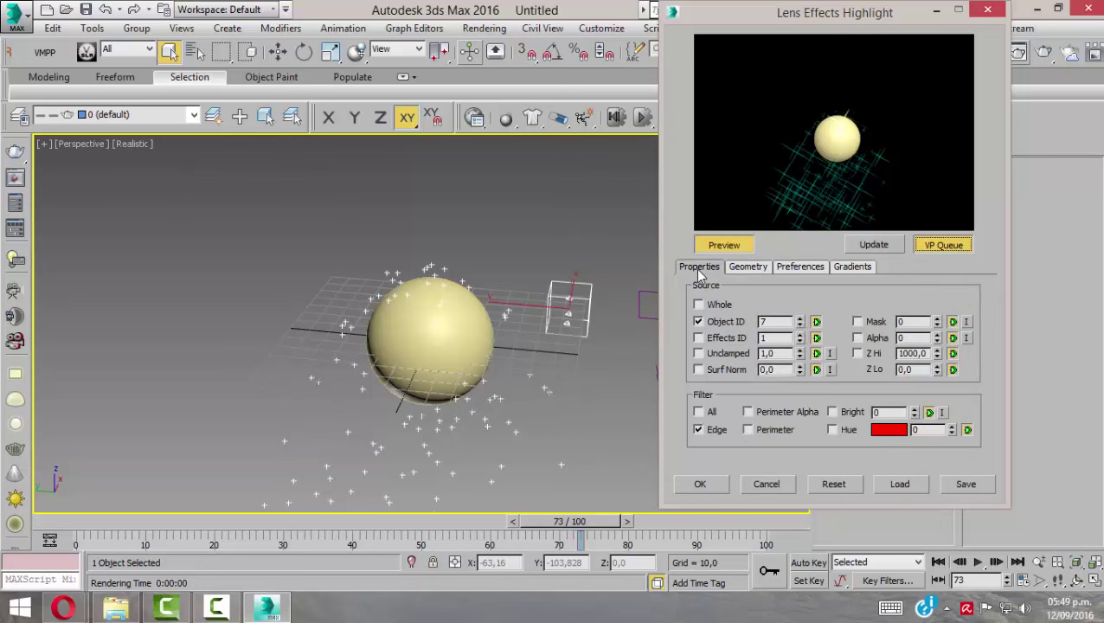
# - Set the glint Color to Gradient on the Preferences settings
pyautogui.click(797, 270)
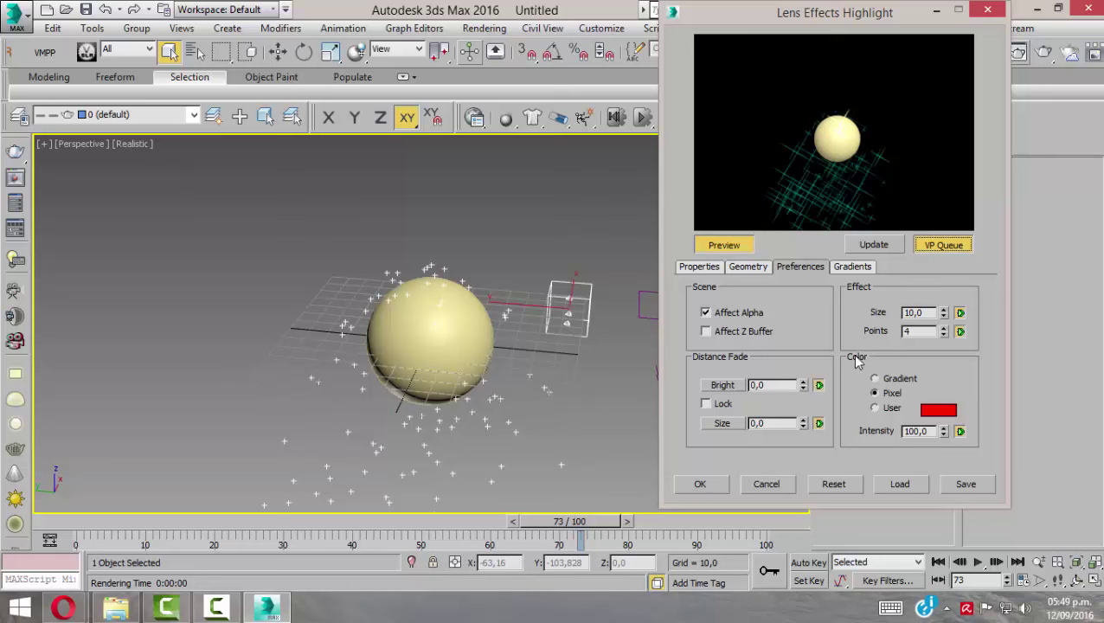
pyautogui.click(875, 378)
pyautogui.click(851, 270)
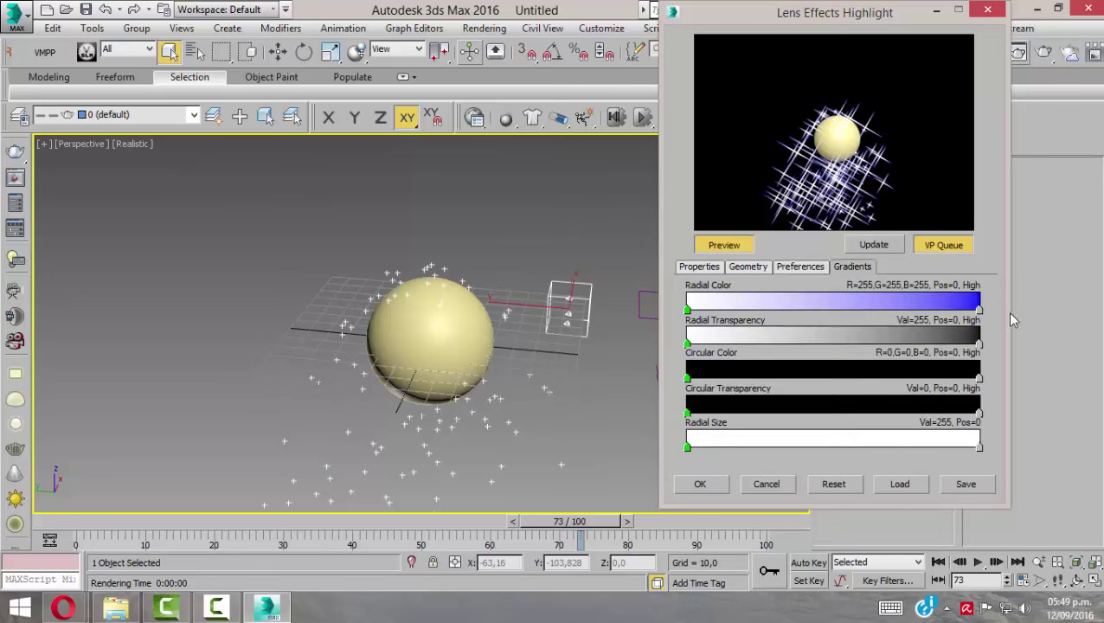
# - Set the Radial Color outer colour to pale green (R95, G196, B106) and close the highlight settings
pyautogui.doubleClick(978, 310)
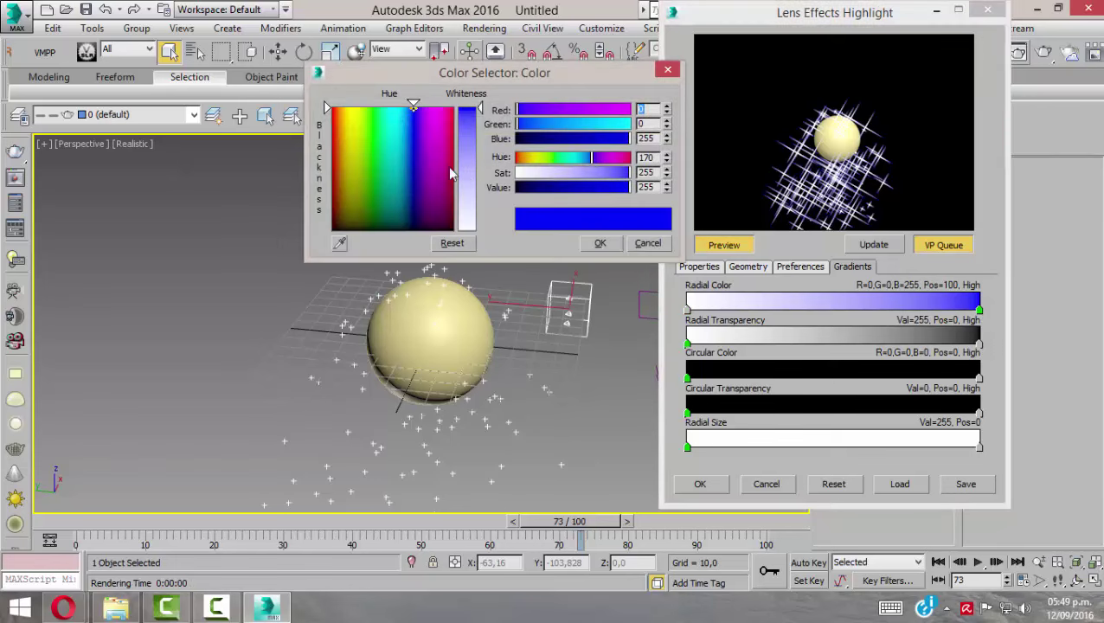
pyautogui.moveTo(581, 127)
pyautogui.mouseDown()
pyautogui.moveTo(599, 126)
pyautogui.moveTo(575, 126)
pyautogui.mouseUp()
pyautogui.moveTo(390, 155)
pyautogui.mouseDown()
pyautogui.moveTo(381, 167)
pyautogui.moveTo(375, 153)
pyautogui.mouseUp()
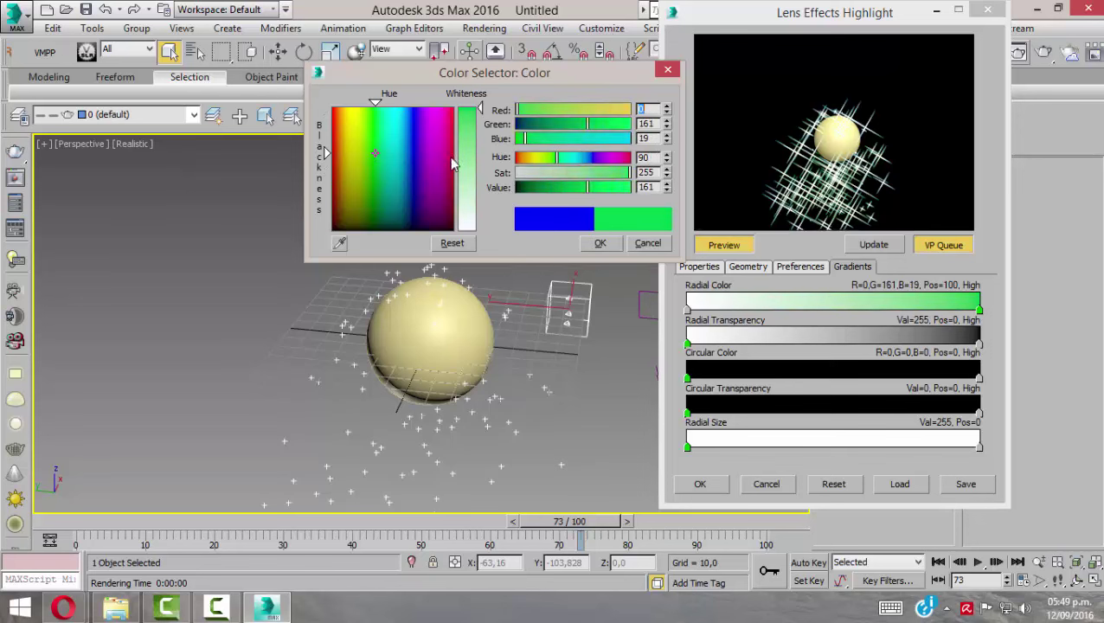
pyautogui.moveTo(468, 143); pyautogui.dragTo(468, 156)
pyautogui.click(597, 243)
pyautogui.click(593, 256)
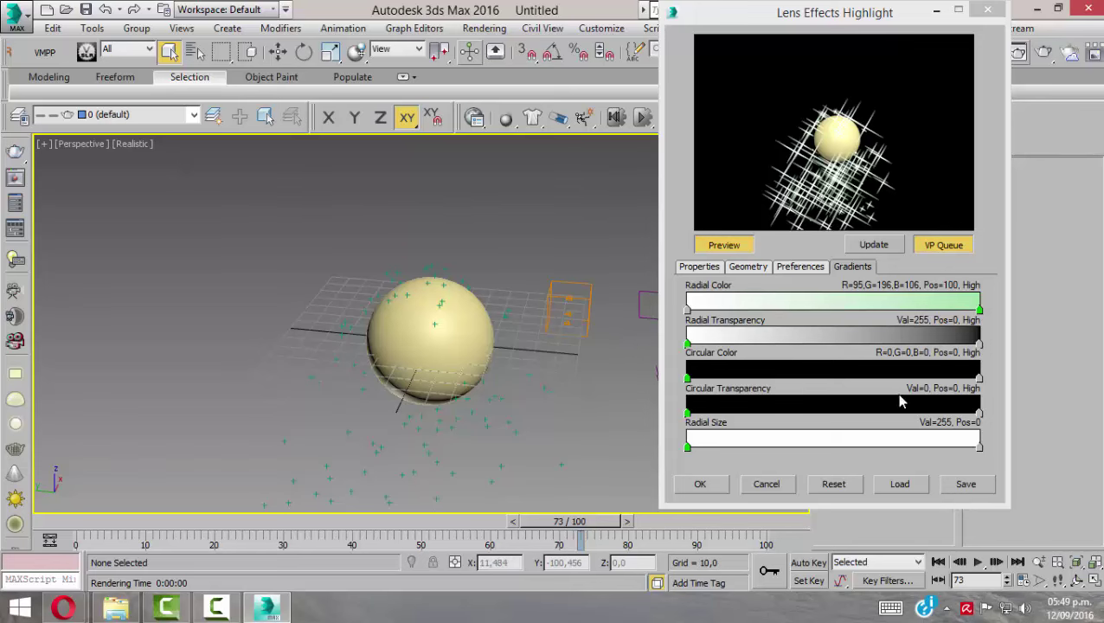
pyautogui.click(701, 486)
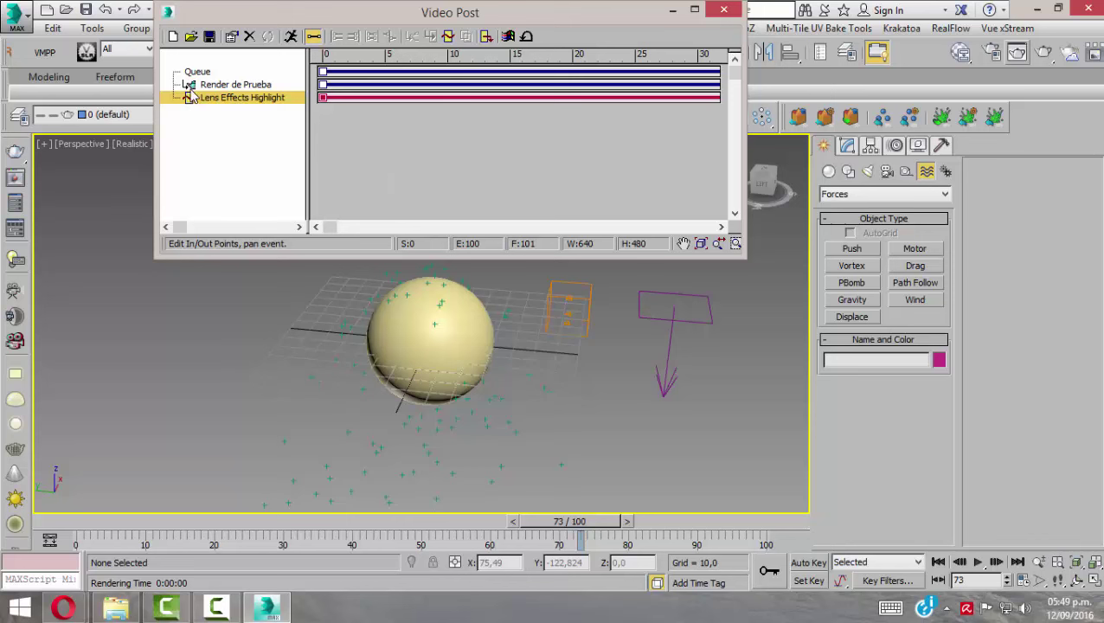
pyautogui.click(190, 87)
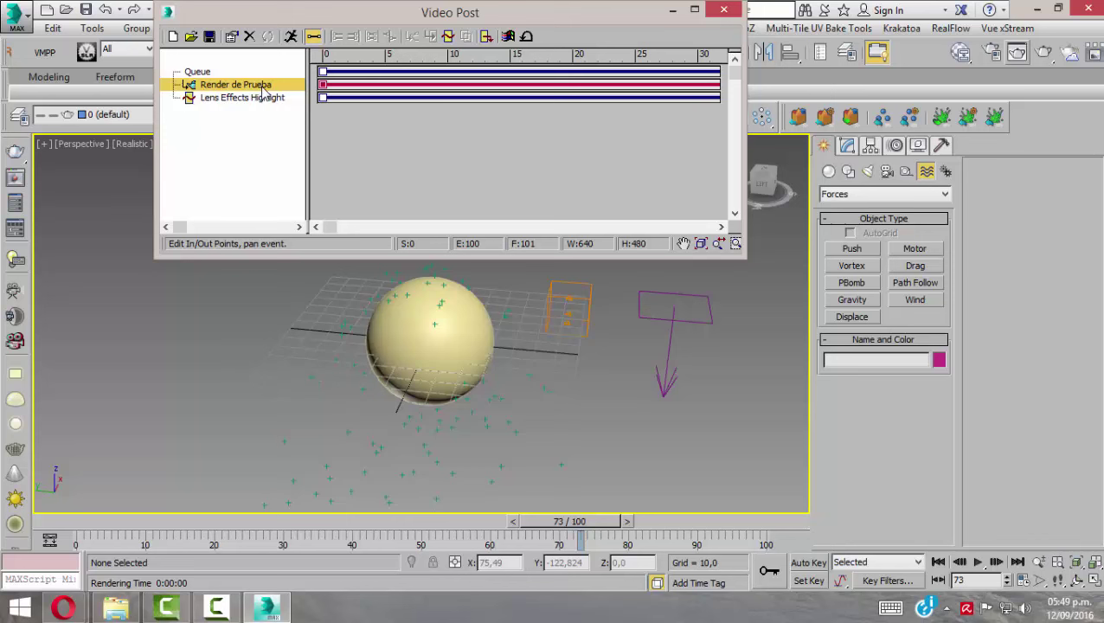
# - With Lens Effects Highlight selected, add a Starfield image filter event that nests the highlight beneath it
pyautogui.click(248, 101)
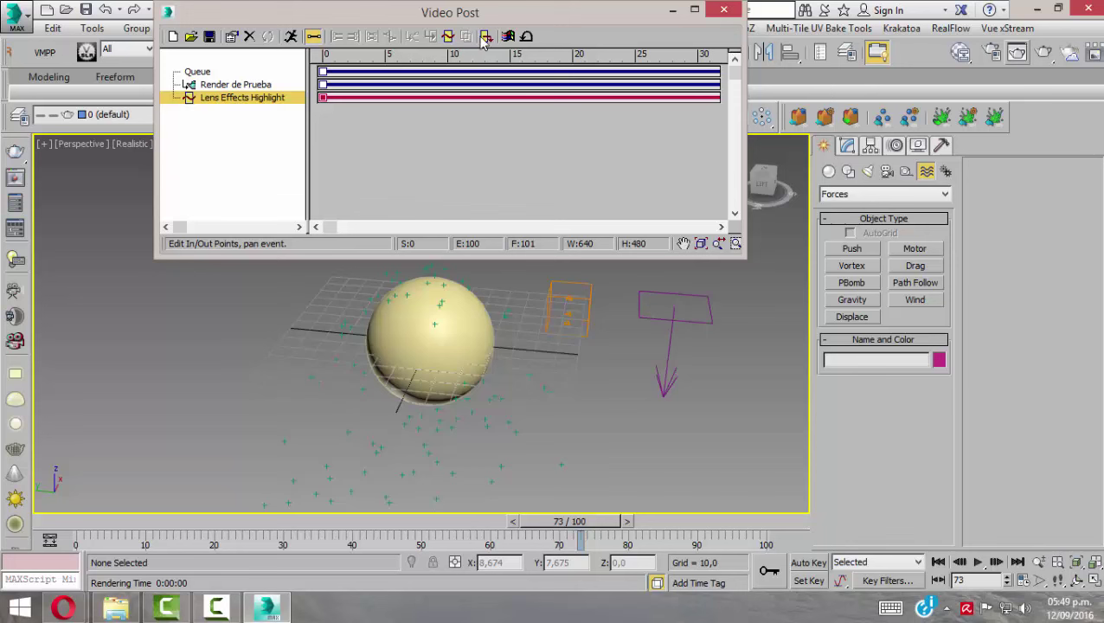
pyautogui.click(447, 39)
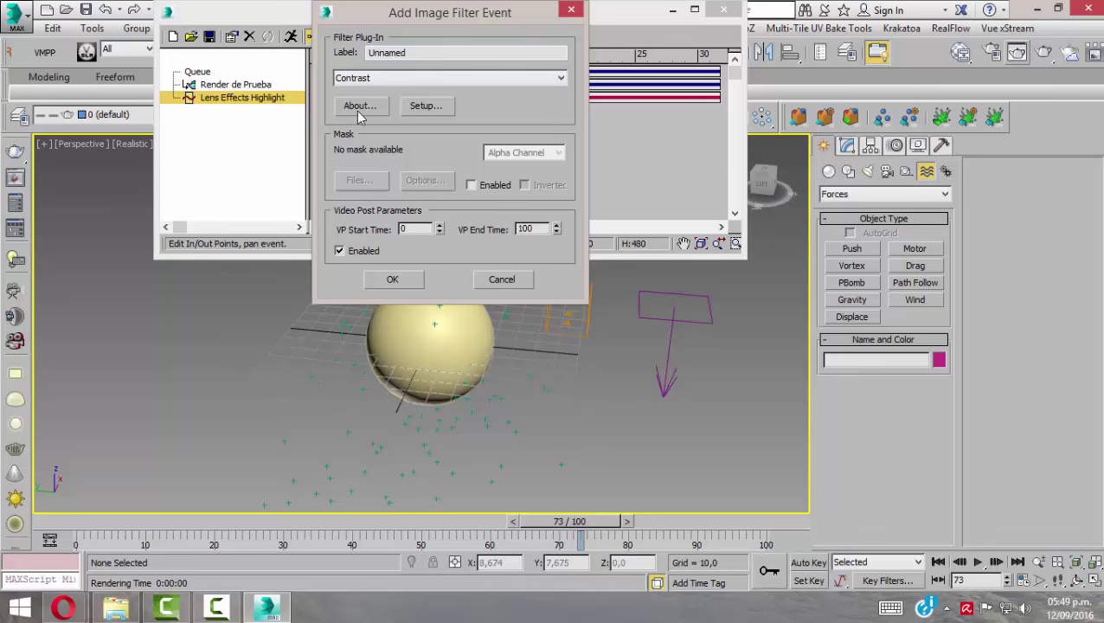
pyautogui.click(430, 108)
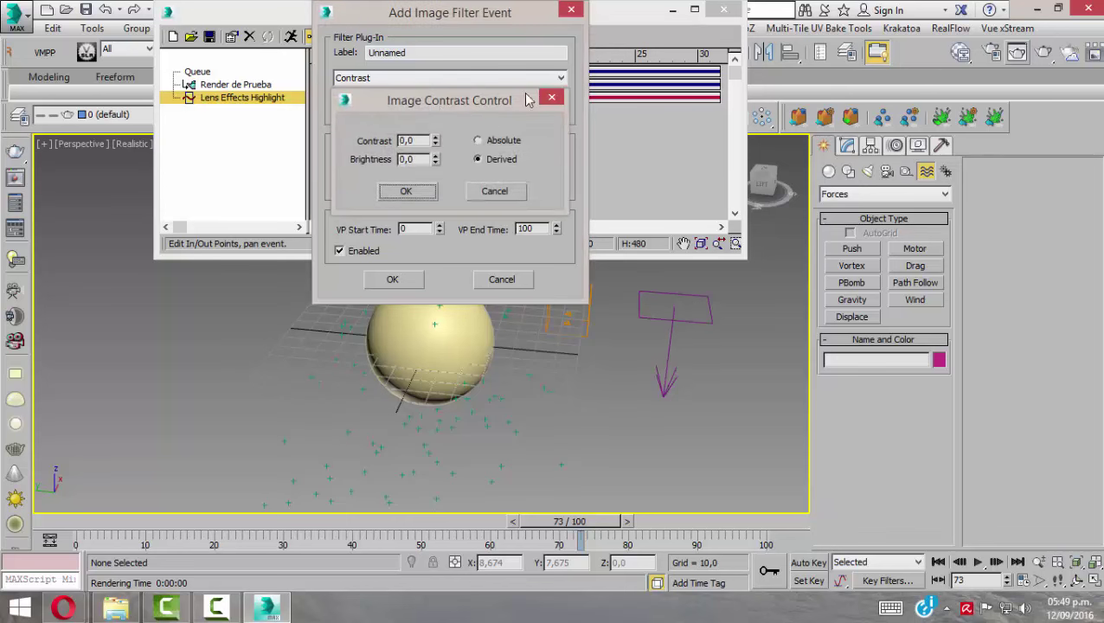
pyautogui.click(552, 96)
pyautogui.click(368, 78)
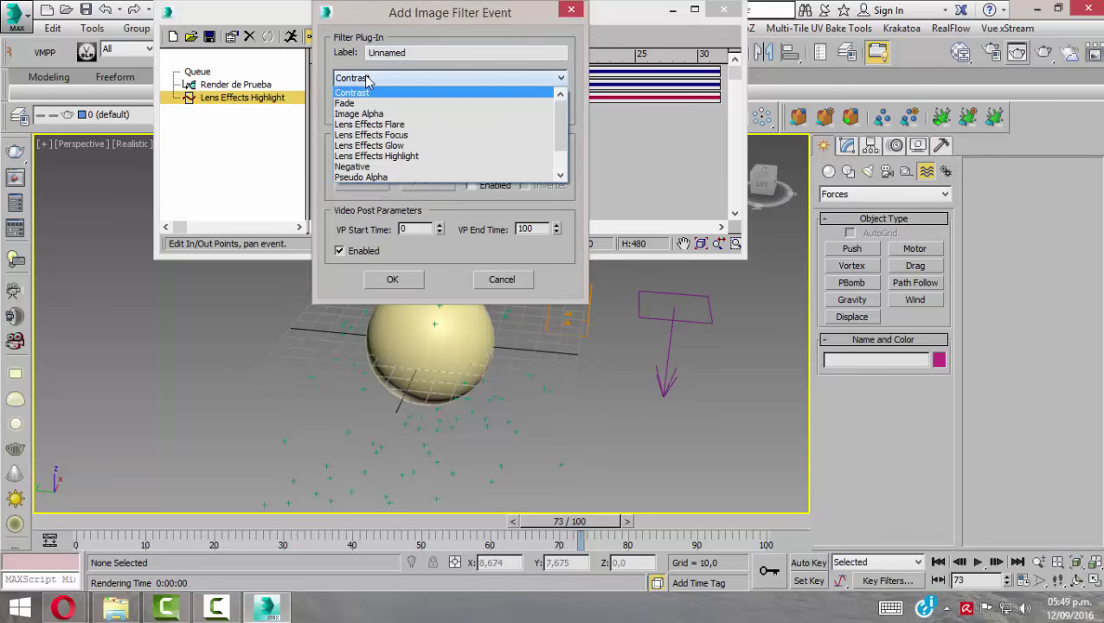
pyautogui.click(565, 154)
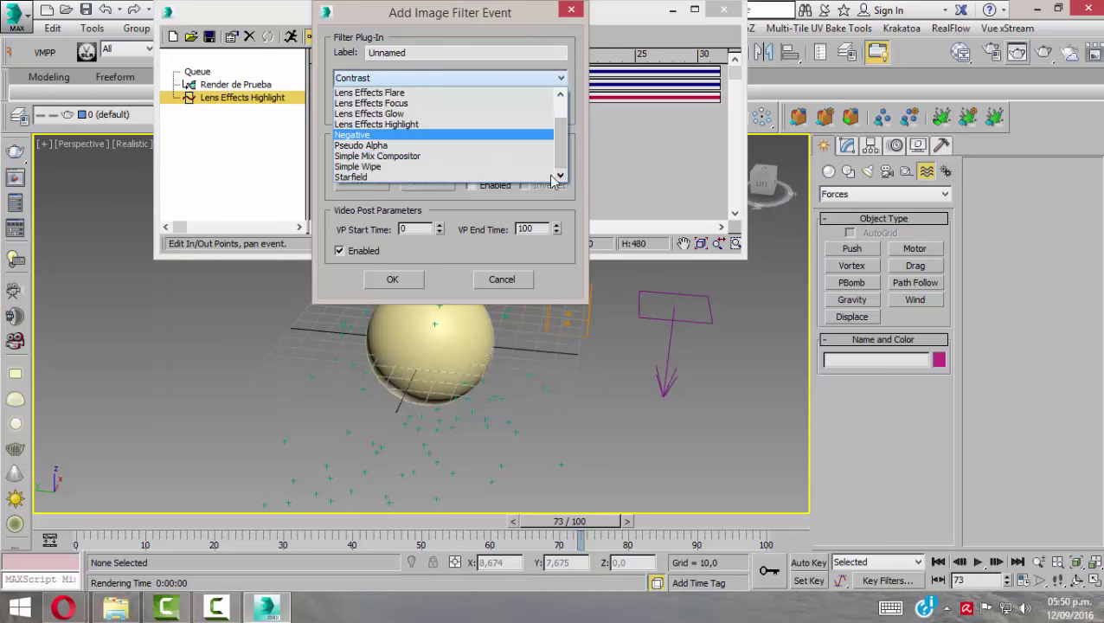
pyautogui.click(351, 178)
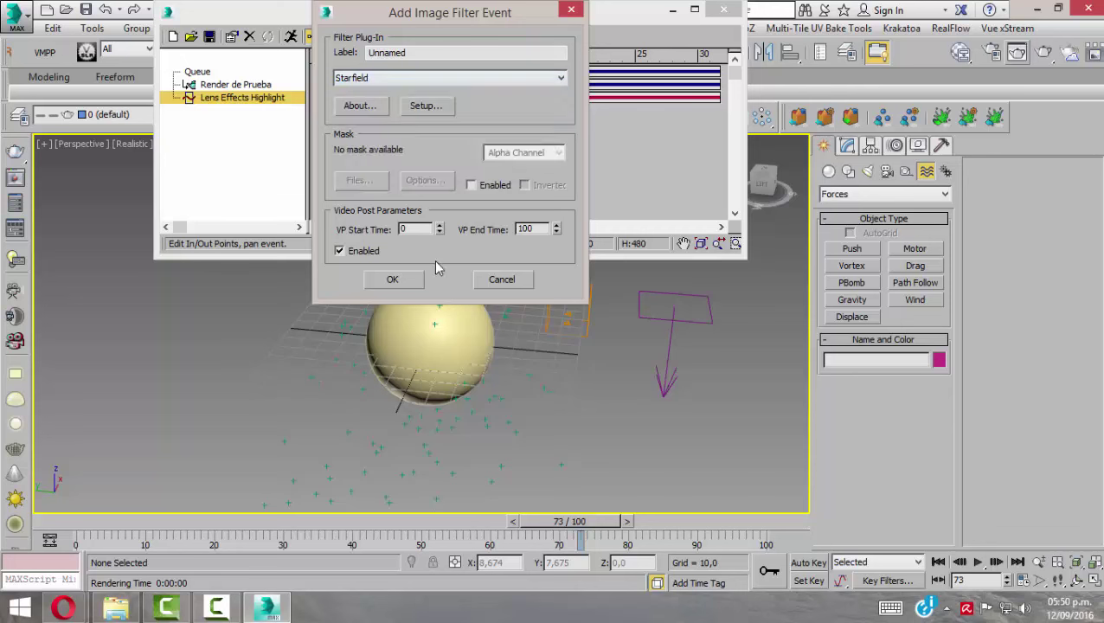
pyautogui.click(392, 280)
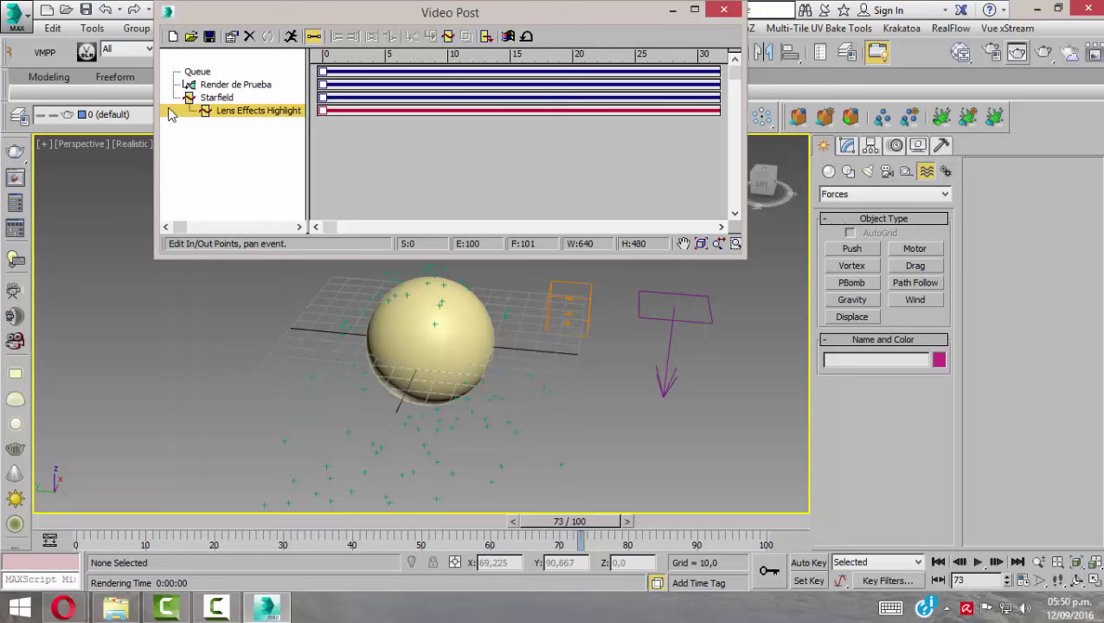
# - Delete the Starfield event from the Video Post queue and clear the selection
pyautogui.click(217, 101)
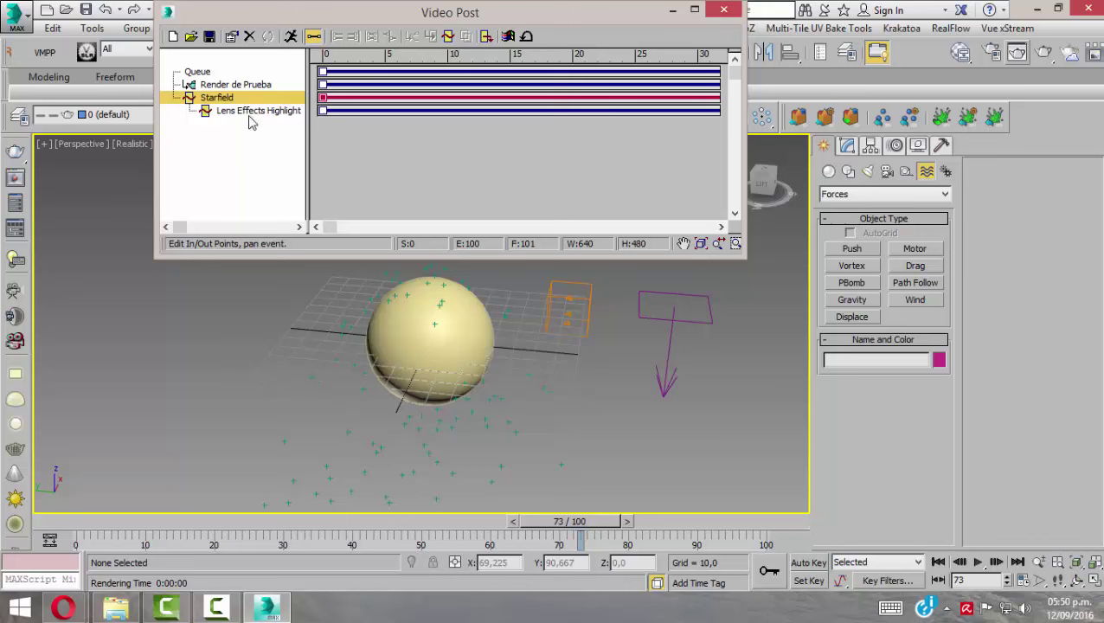
pyautogui.click(248, 117)
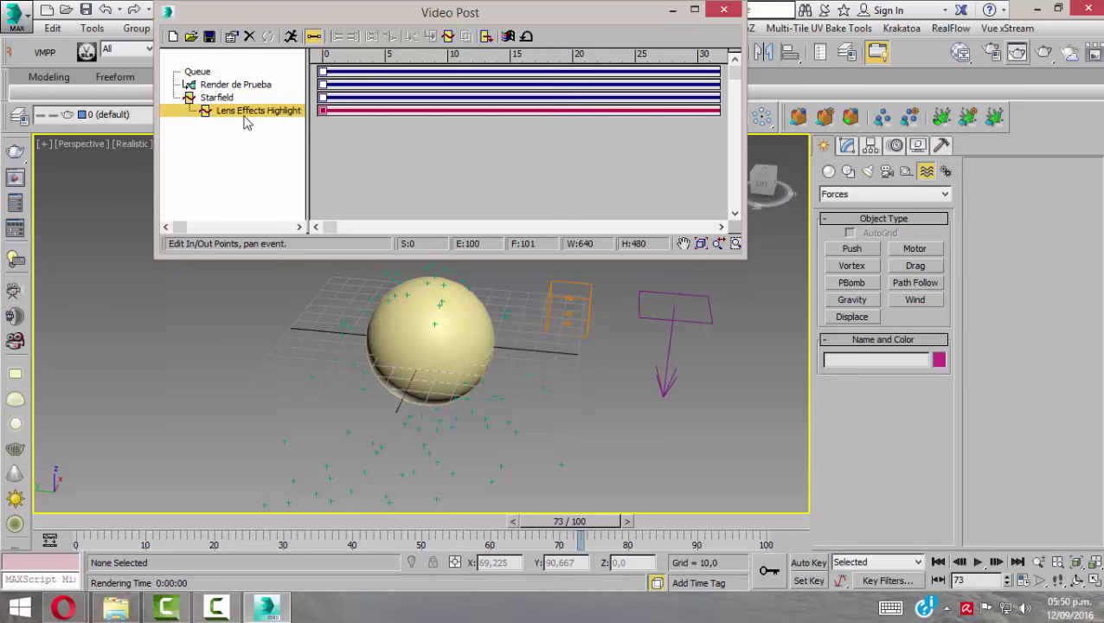
pyautogui.click(223, 100)
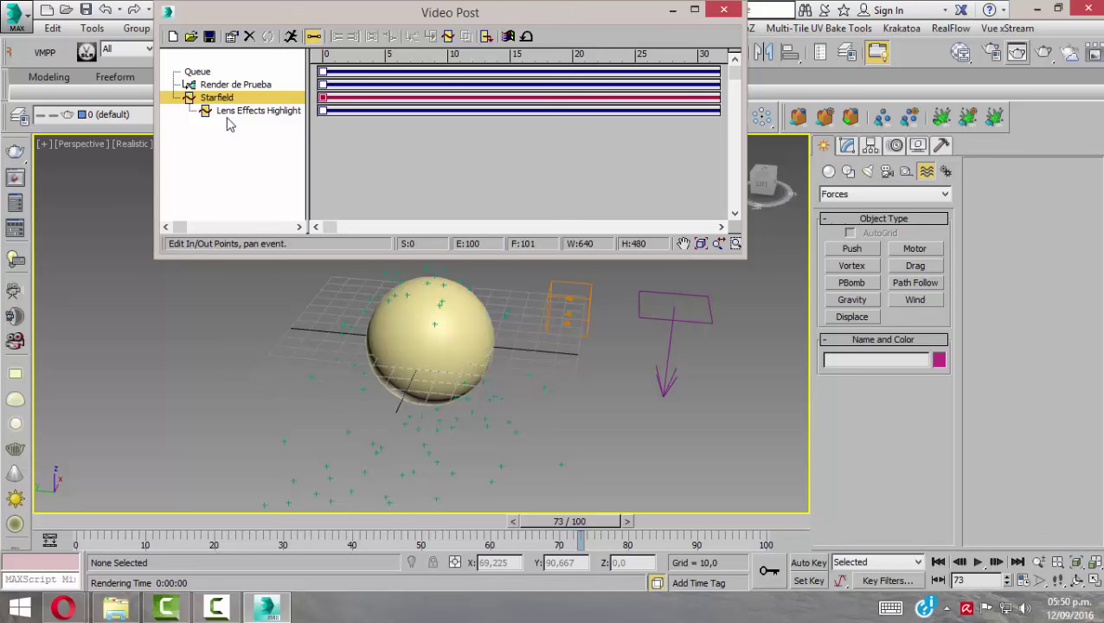
pyautogui.click(239, 112)
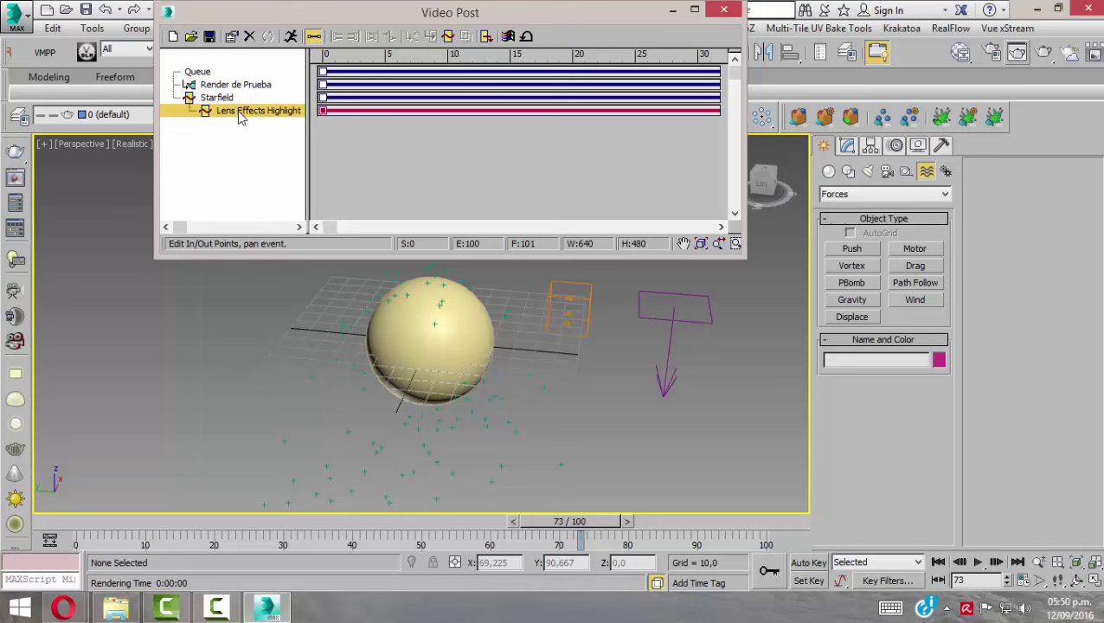
pyautogui.click(222, 101)
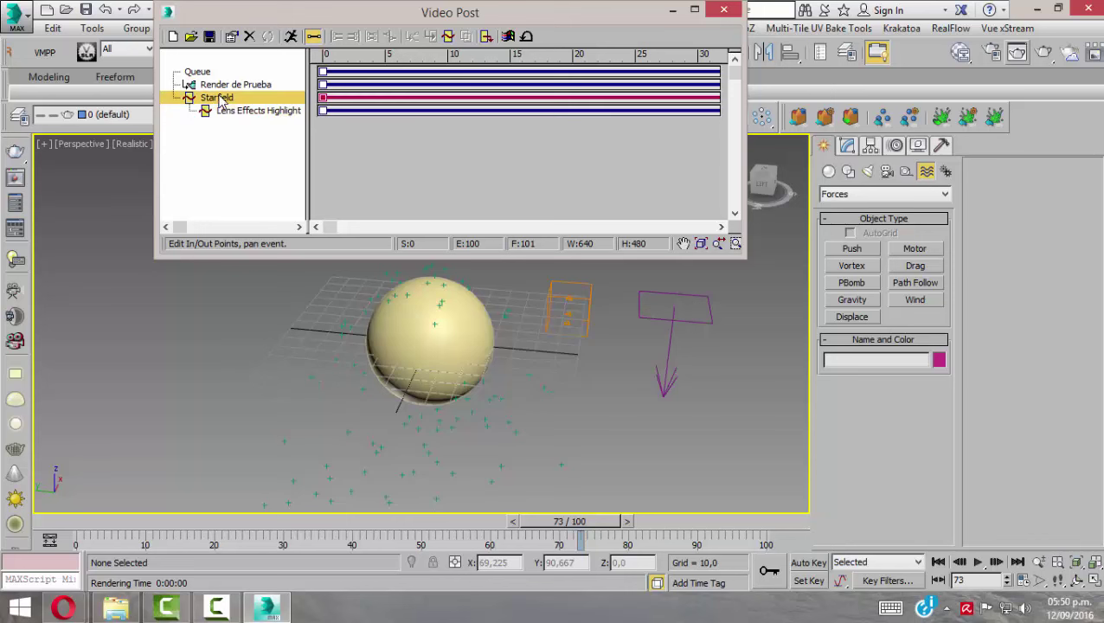
pyautogui.click(251, 37)
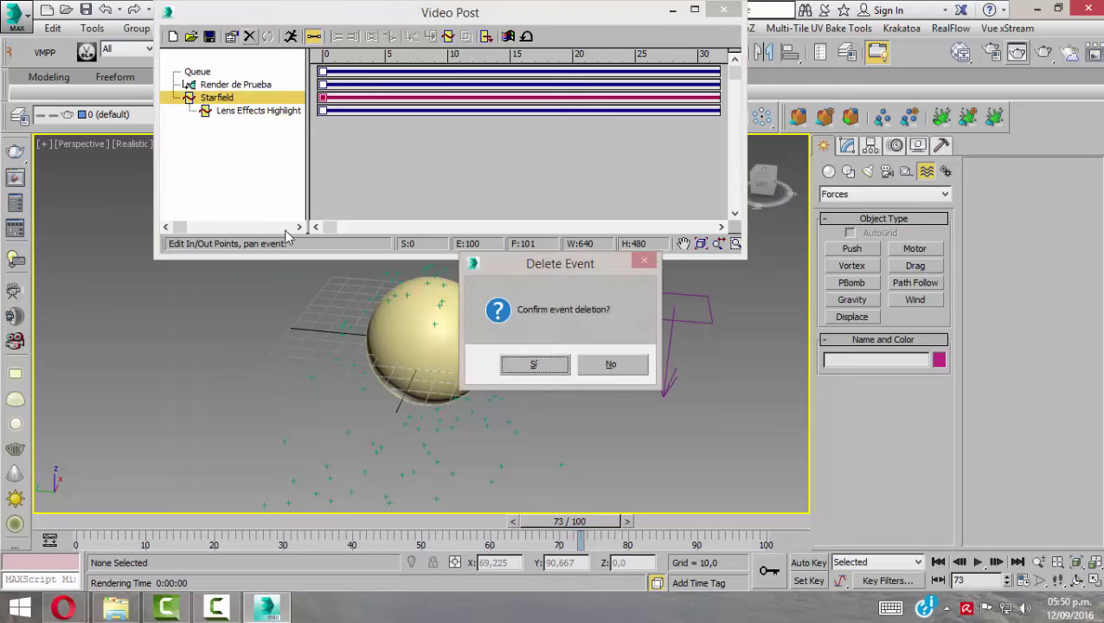
pyautogui.click(520, 368)
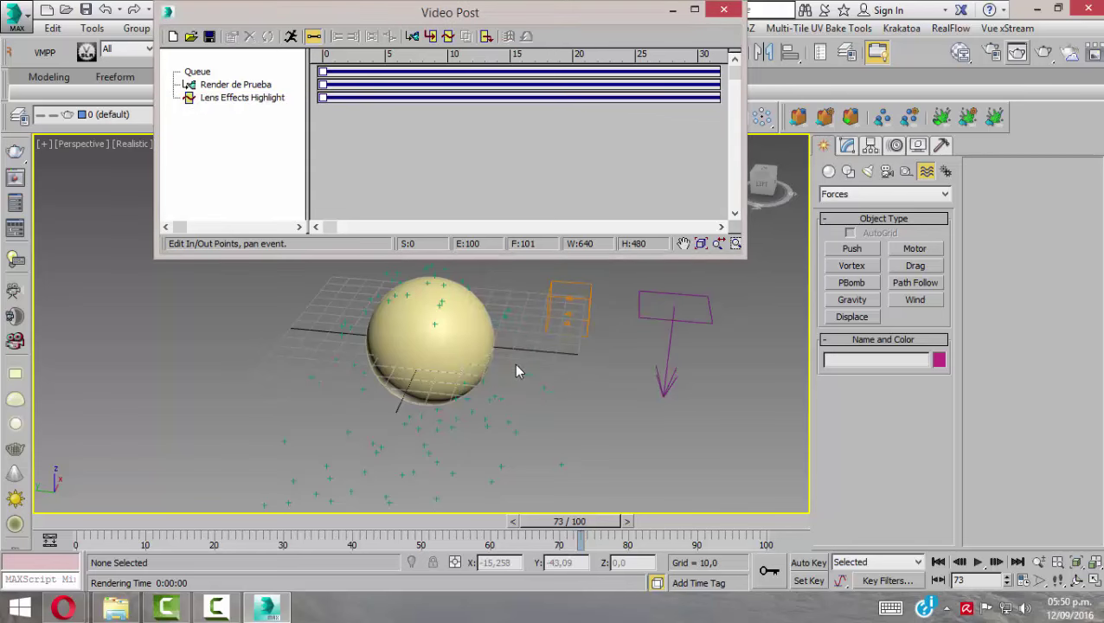
pyautogui.click(226, 100)
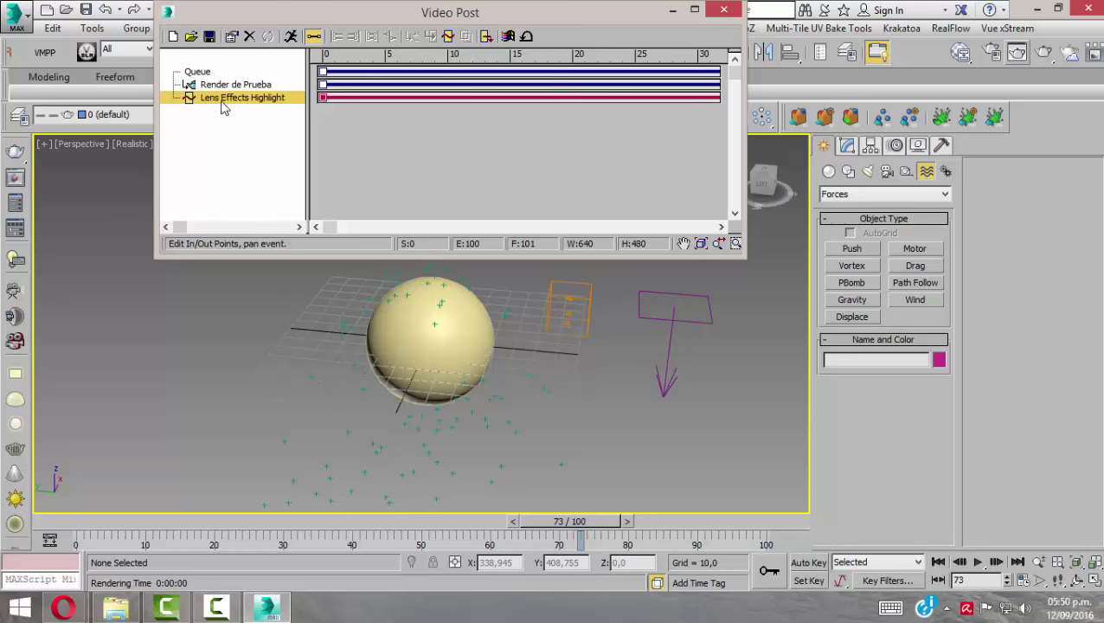
pyautogui.click(242, 135)
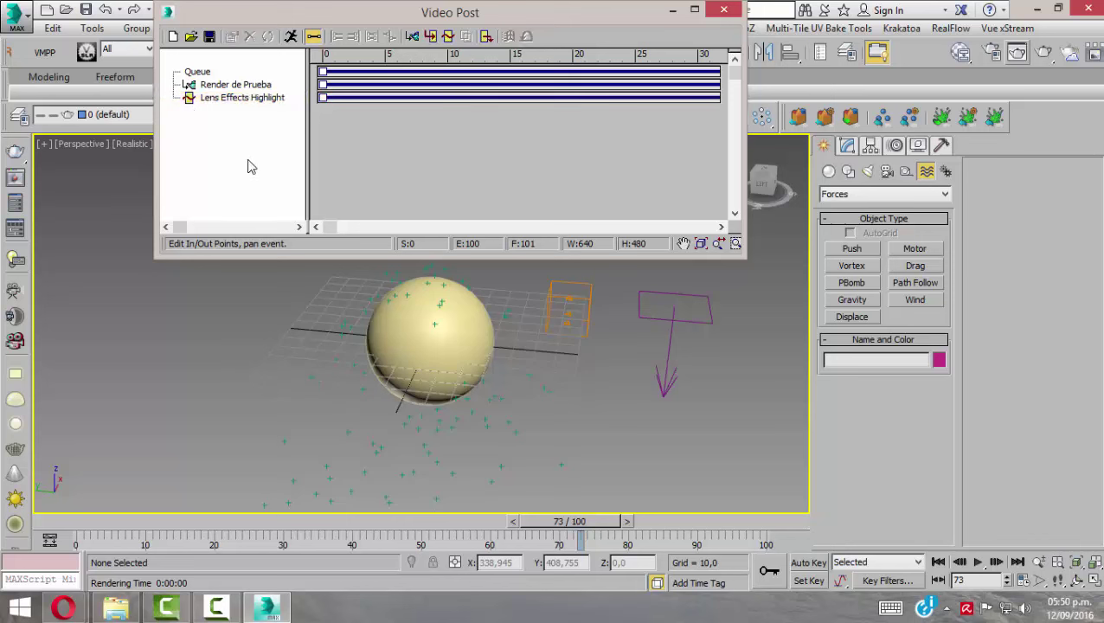
# - With nothing selected, add a separate Starfield image filter event to the queue
pyautogui.click(447, 36)
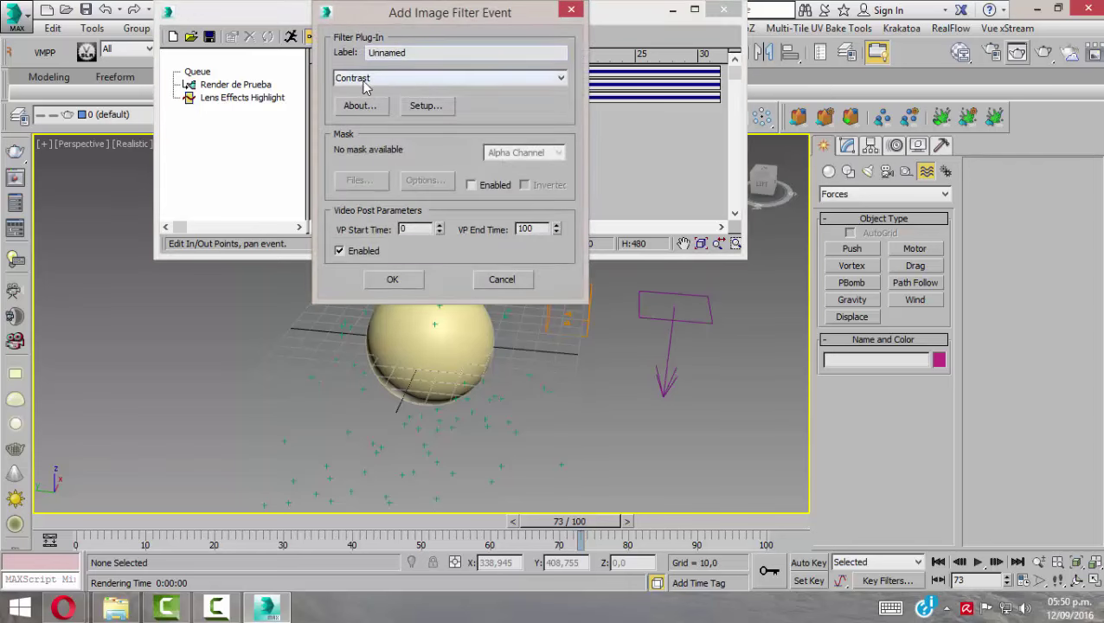
pyautogui.click(364, 82)
pyautogui.scroll(-1, 362, 178)
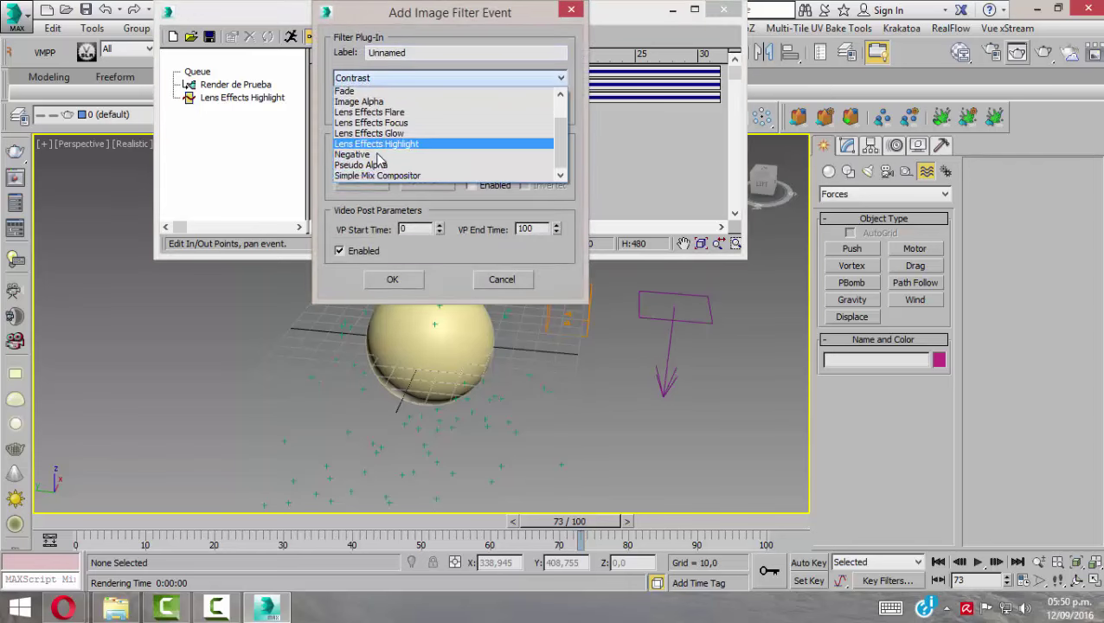
pyautogui.scroll(-1, 361, 178)
pyautogui.click(362, 178)
pyautogui.click(394, 277)
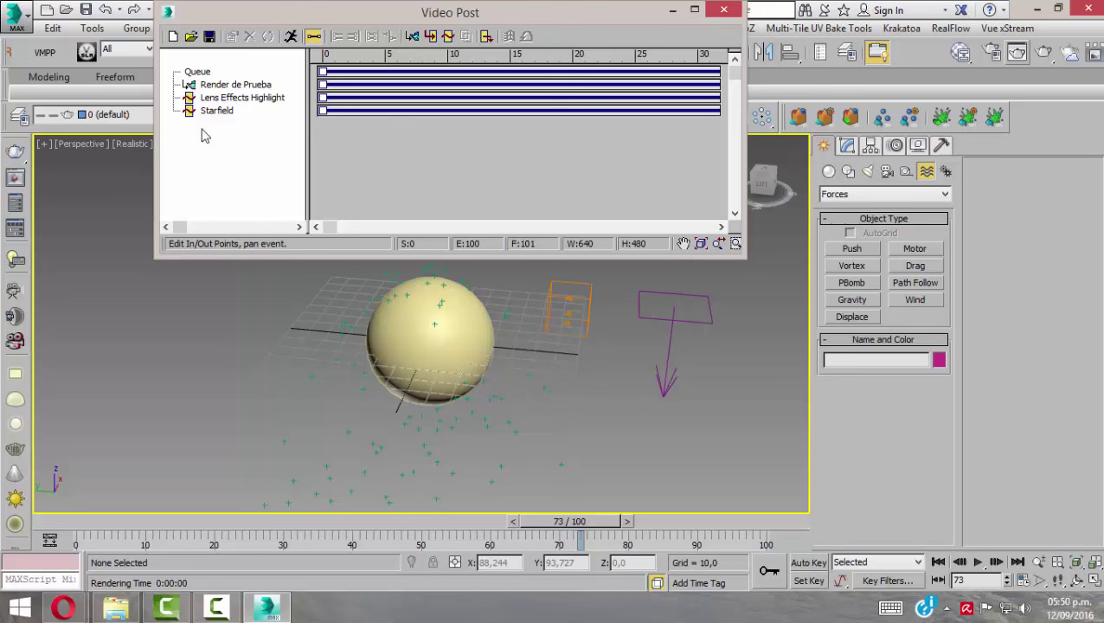
# - Inspect the Render de Prueba and Lens Effects Highlight events, then clear the selection
pyautogui.click(230, 87)
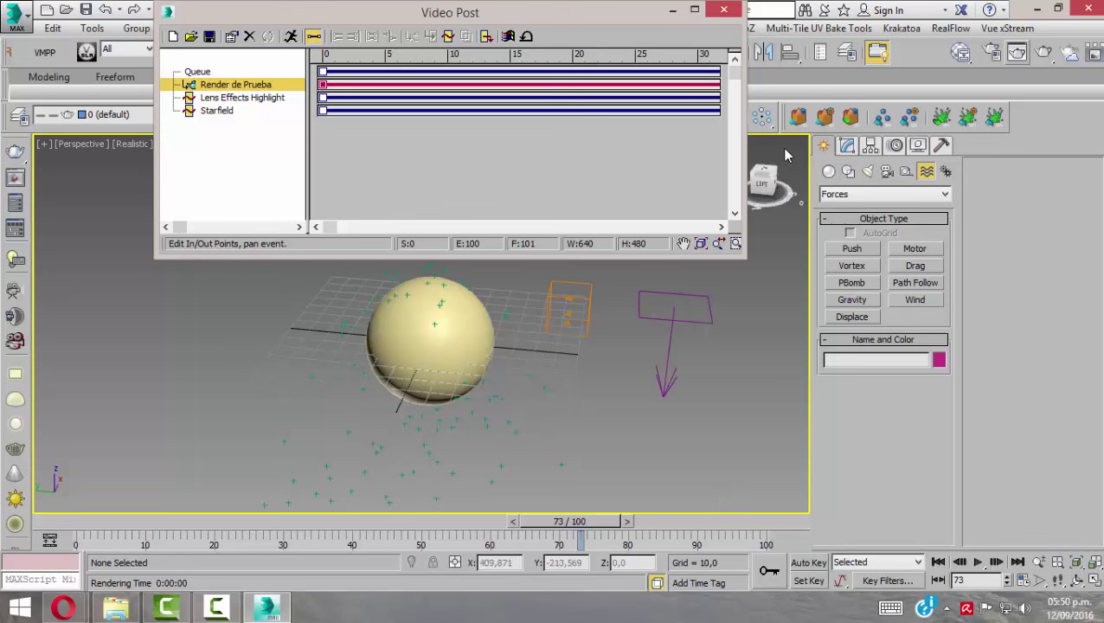
pyautogui.click(223, 99)
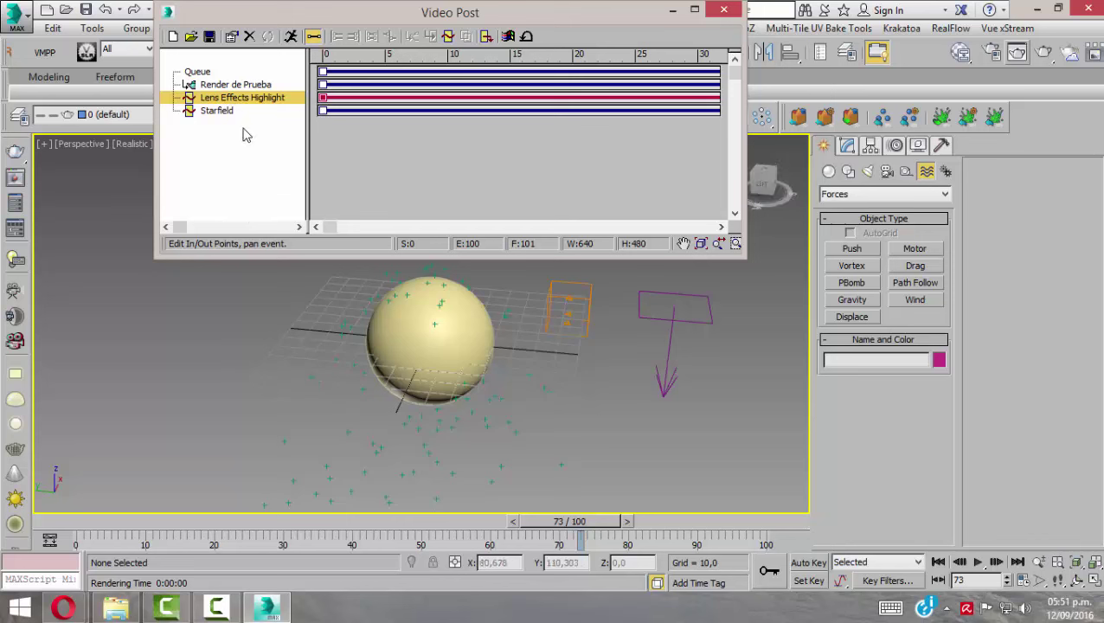
pyautogui.click(221, 143)
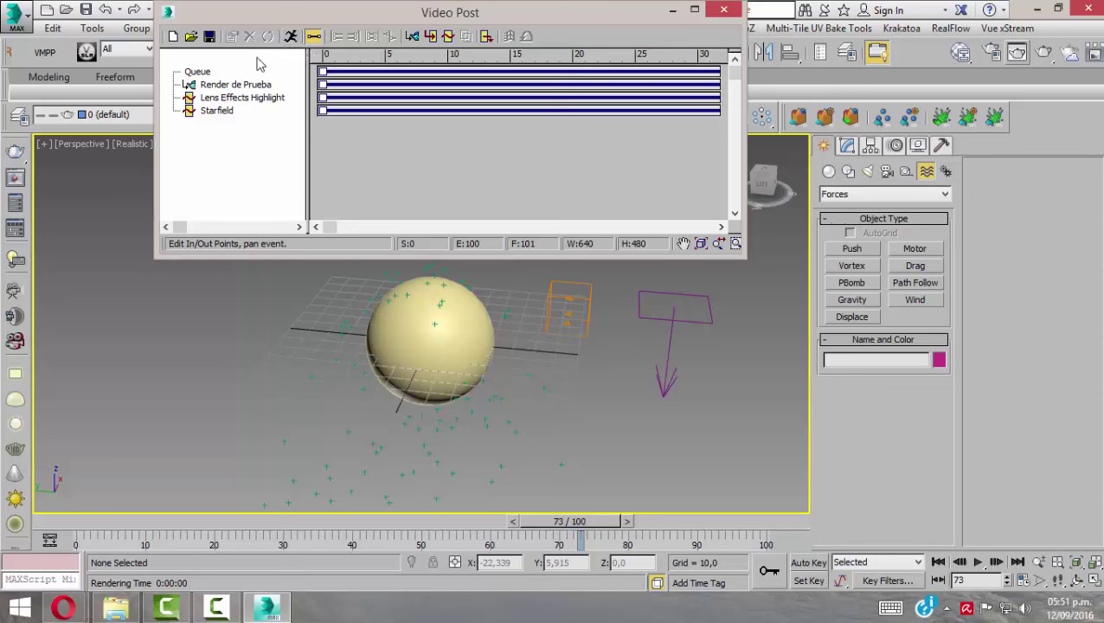
# - Render single frame 73 of the Video Post queue at 800x600
pyautogui.click(290, 37)
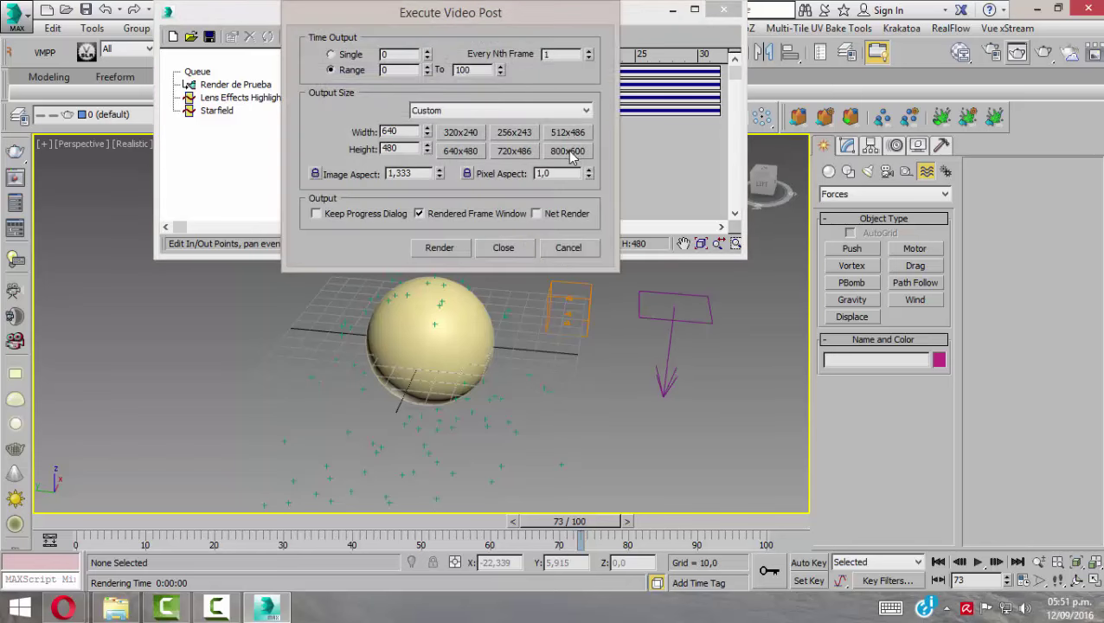
pyautogui.click(566, 151)
pyautogui.click(330, 55)
pyautogui.click(425, 54)
pyautogui.click(440, 248)
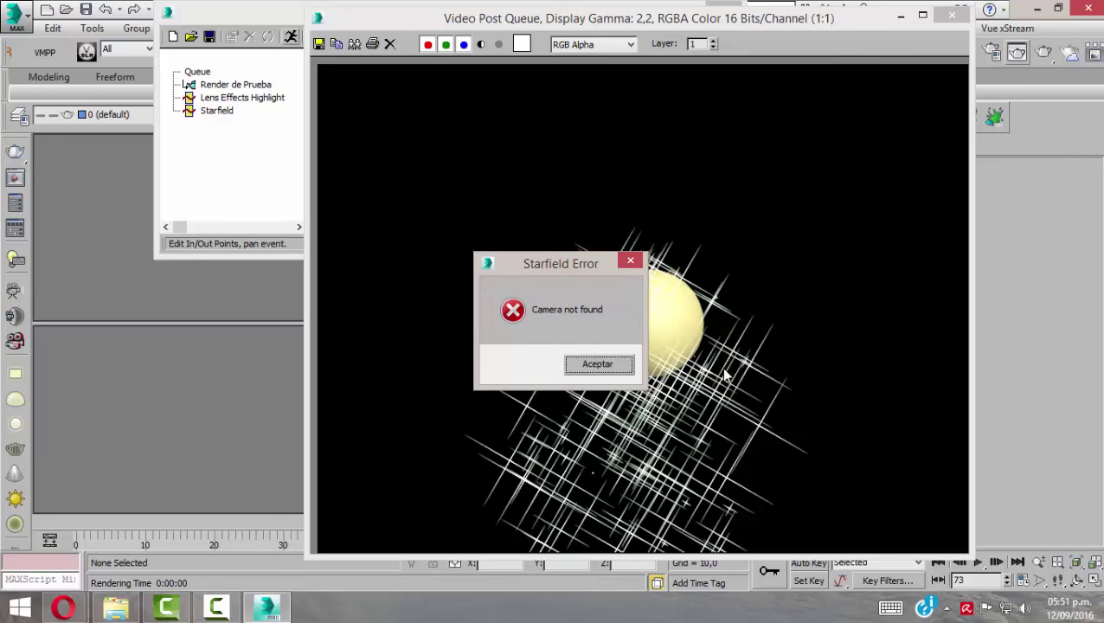
# - Dismiss the Camera not found error, close the render window and select Starfield
pyautogui.click(602, 373)
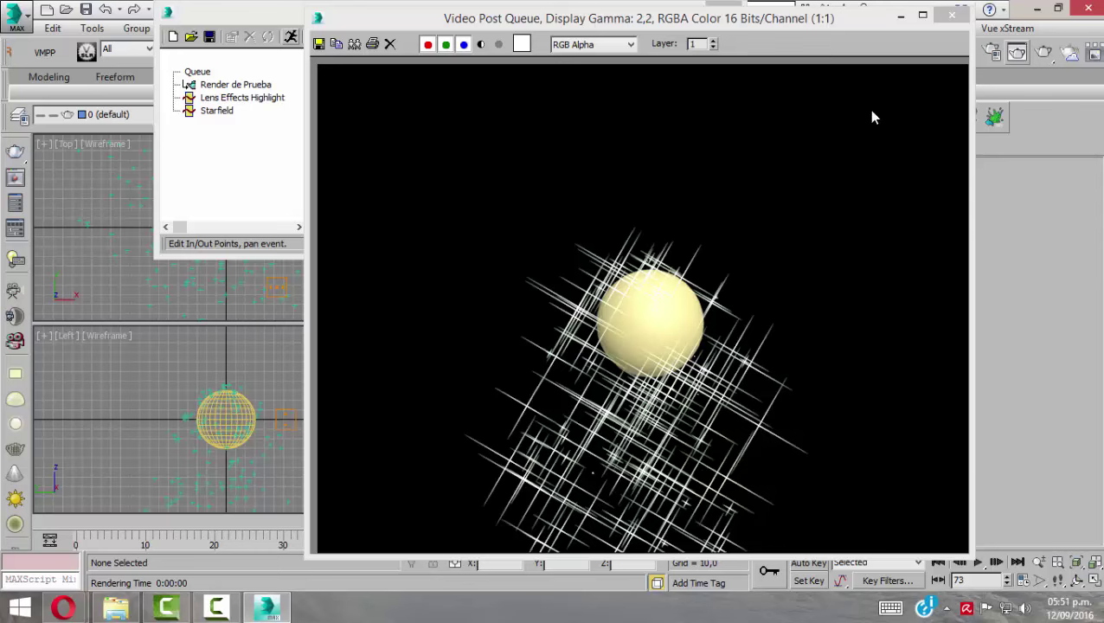
pyautogui.click(952, 15)
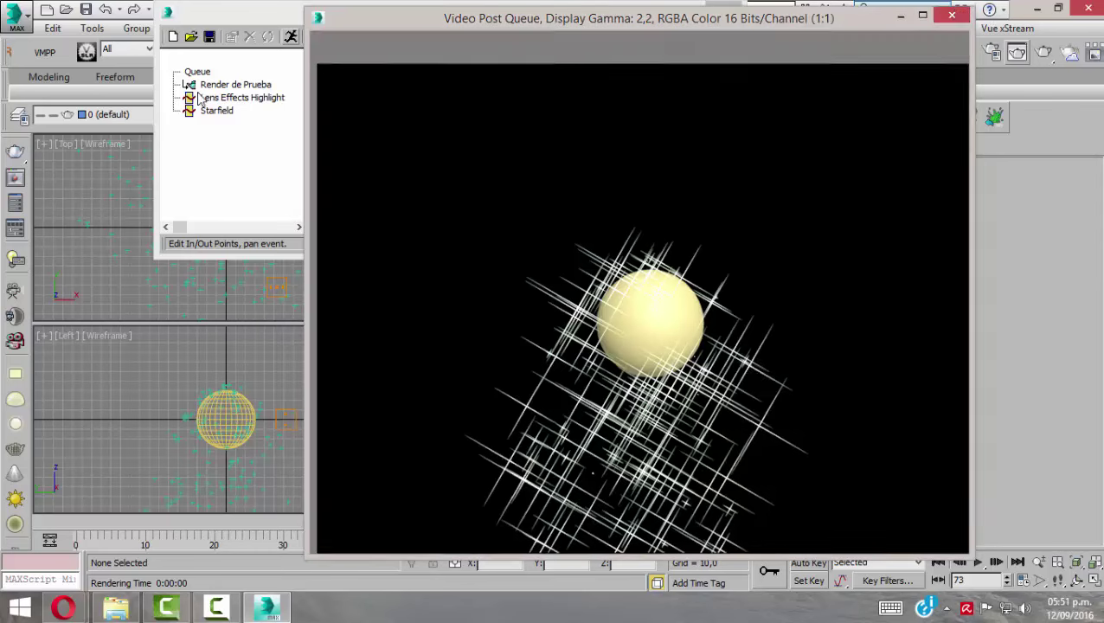
pyautogui.click(208, 113)
# - Check Starfield's empty source camera list, close its settings, and reopen Execute Video Post
pyautogui.doubleClick(215, 118)
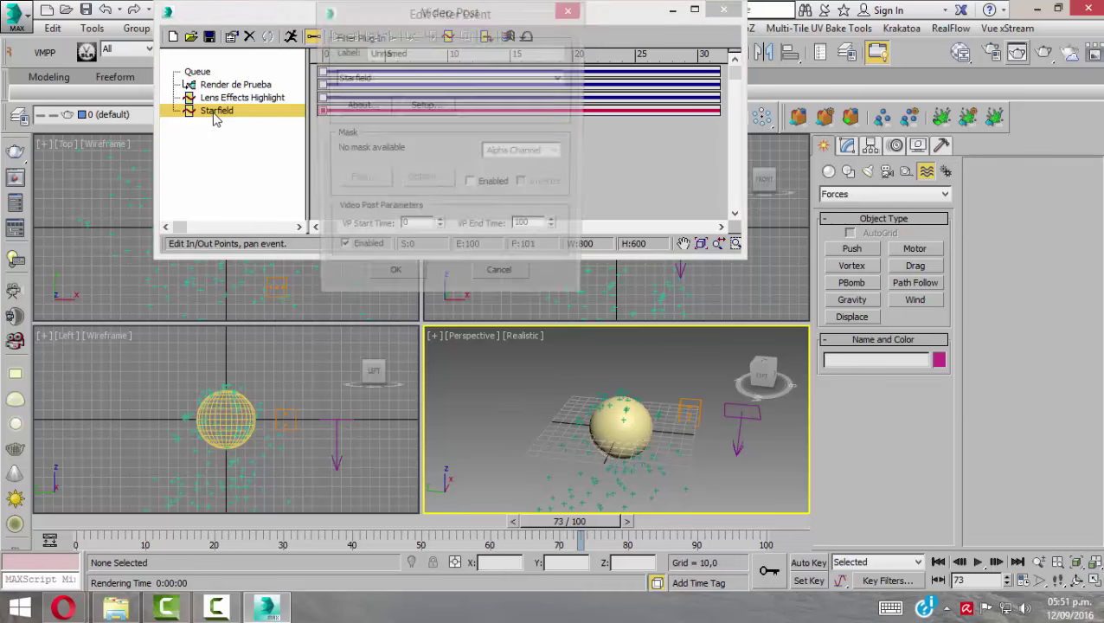
pyautogui.click(432, 106)
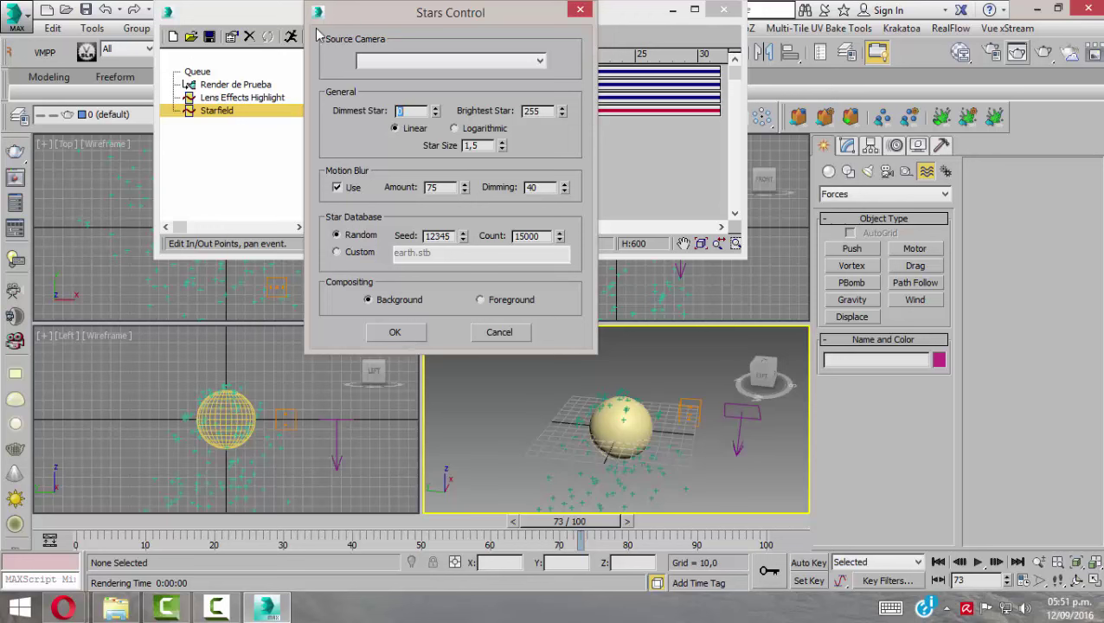
pyautogui.click(538, 63)
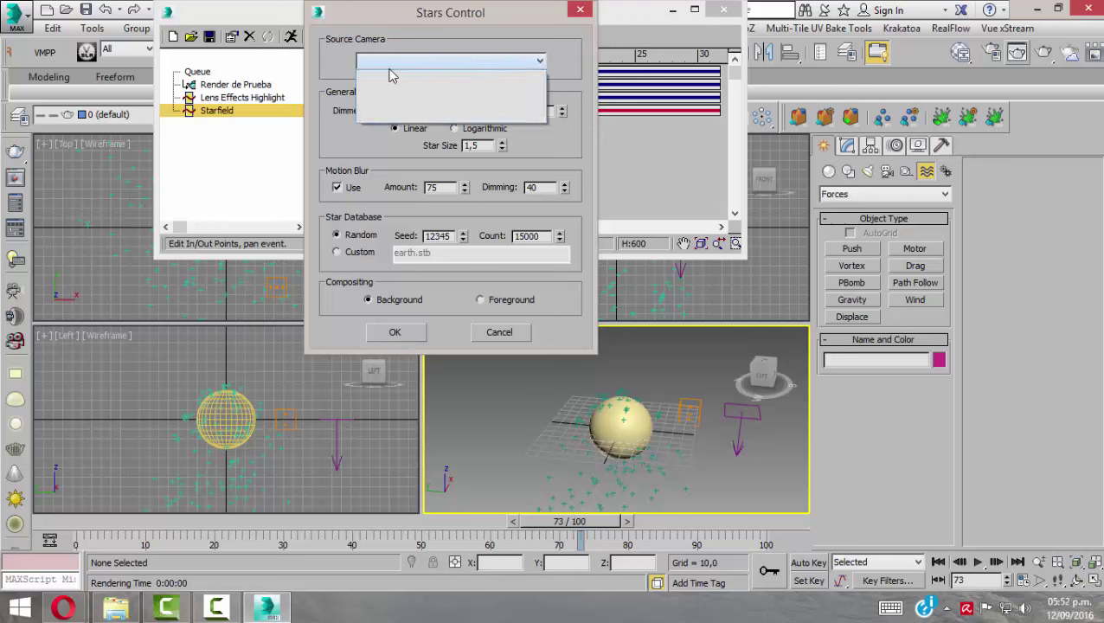
pyautogui.click(571, 62)
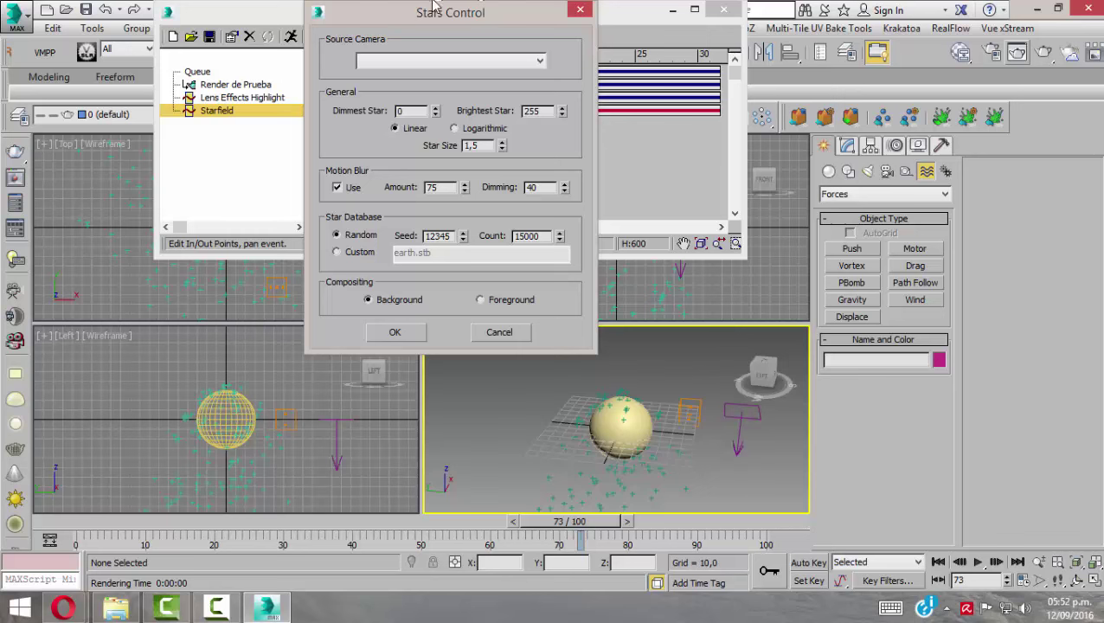
pyautogui.click(403, 333)
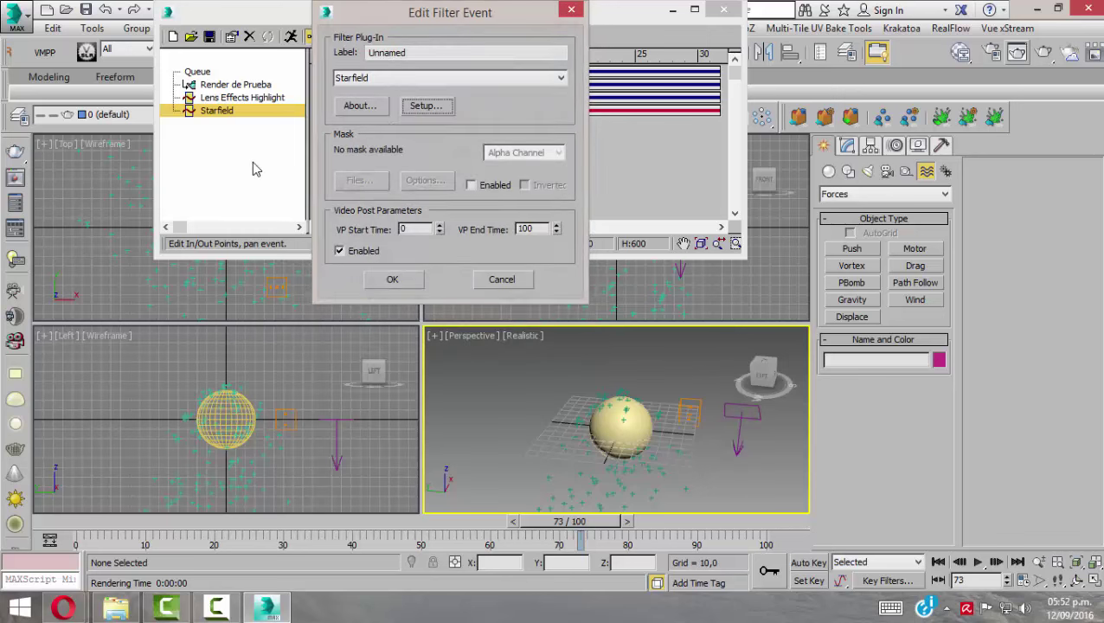
pyautogui.click(396, 282)
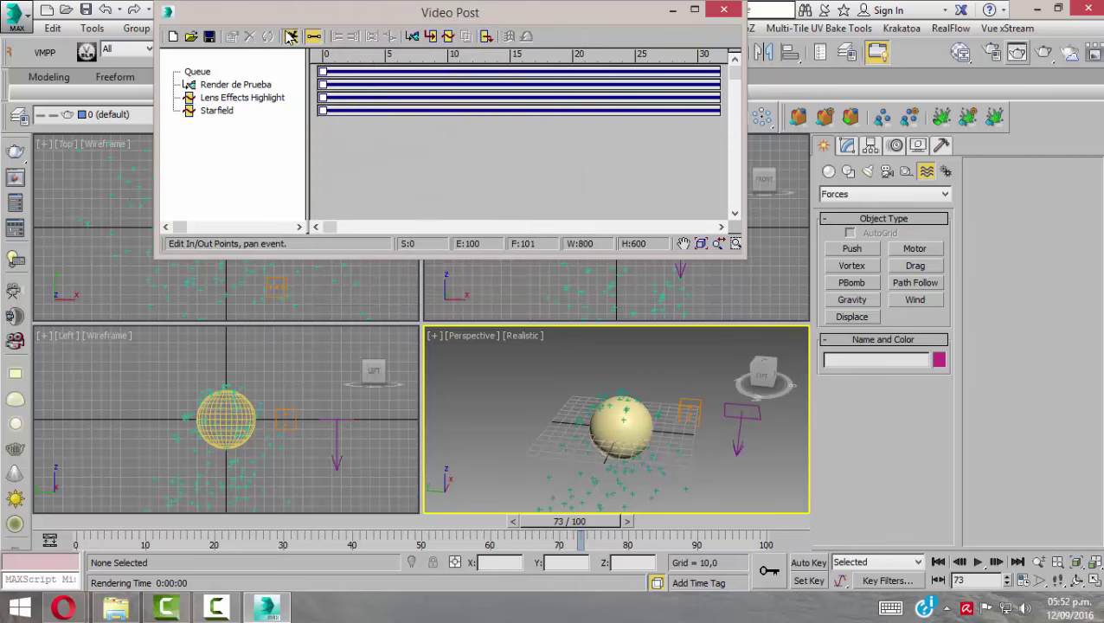
pyautogui.click(291, 37)
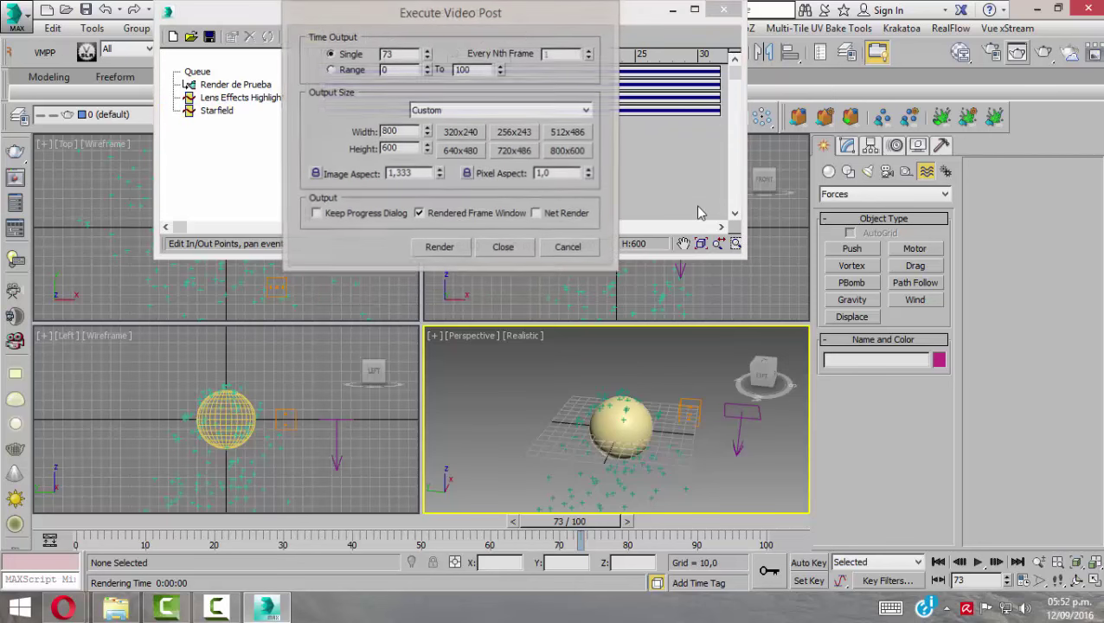
# - Render the queue again, dismiss the Camera not found error and close the render window
pyautogui.click(439, 248)
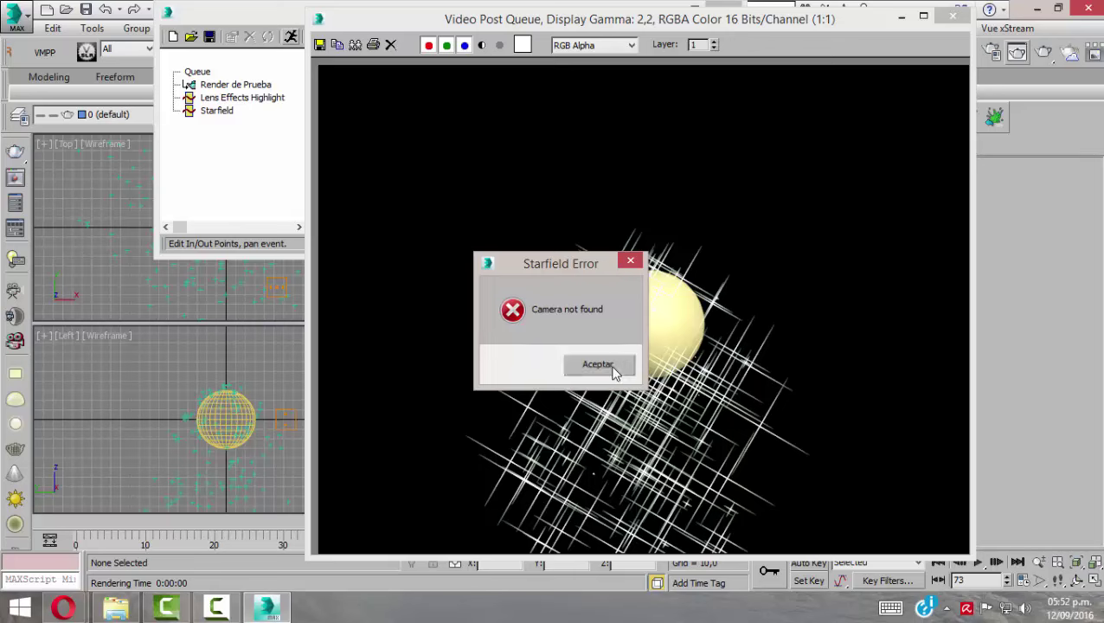
pyautogui.click(597, 364)
pyautogui.click(953, 16)
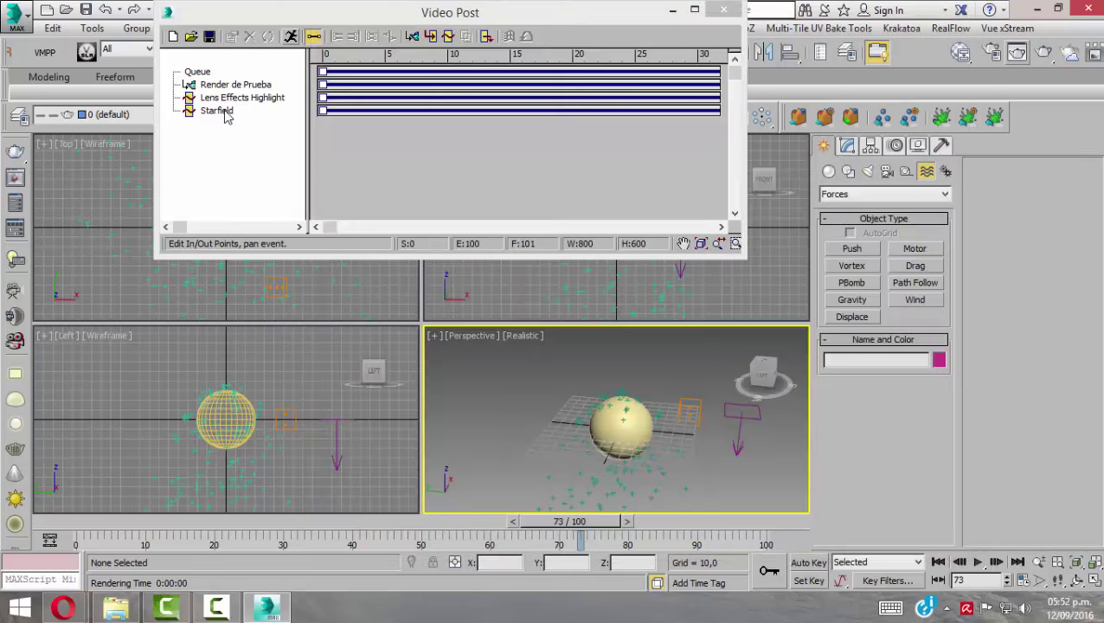
# - Reopen Starfield's star setup, find the source camera list still empty, and close the settings
pyautogui.doubleClick(224, 113)
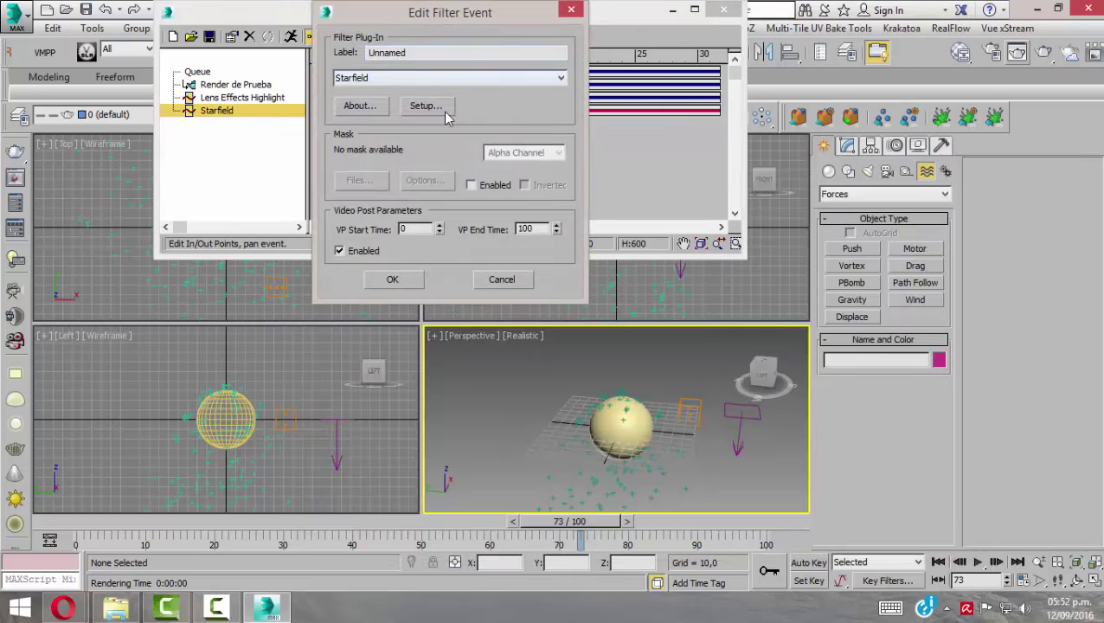
pyautogui.click(444, 113)
pyautogui.click(540, 63)
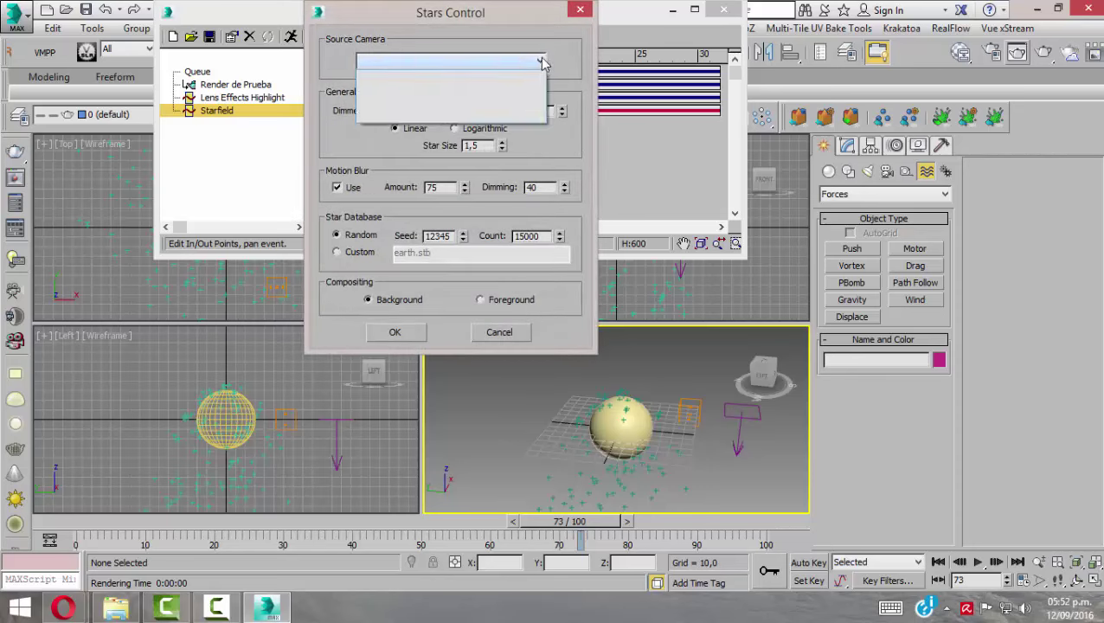
pyautogui.click(540, 63)
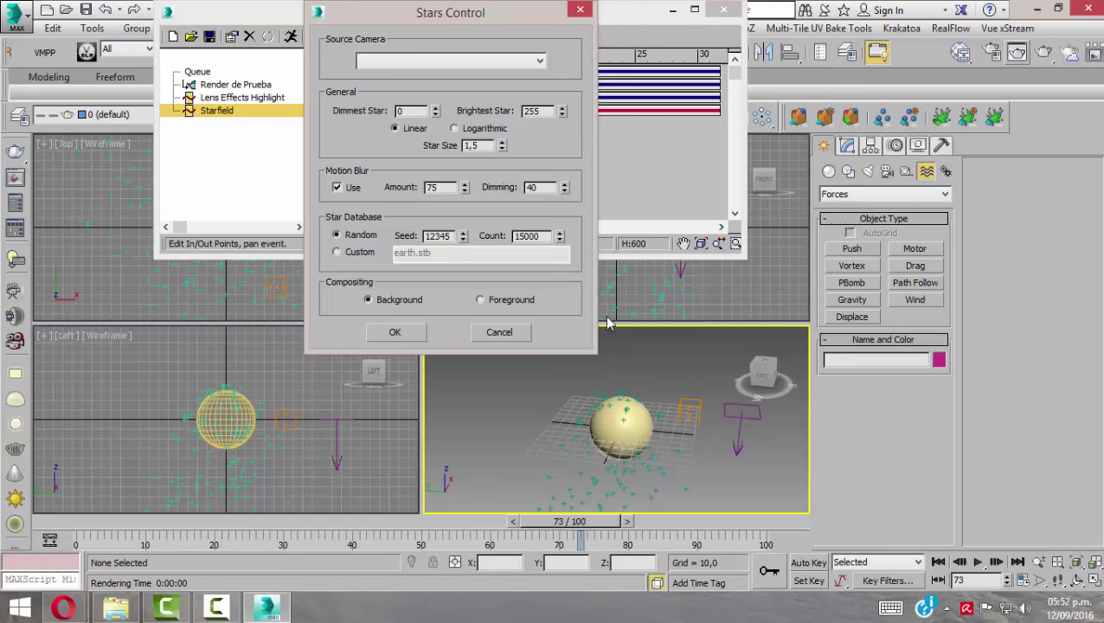
pyautogui.click(510, 331)
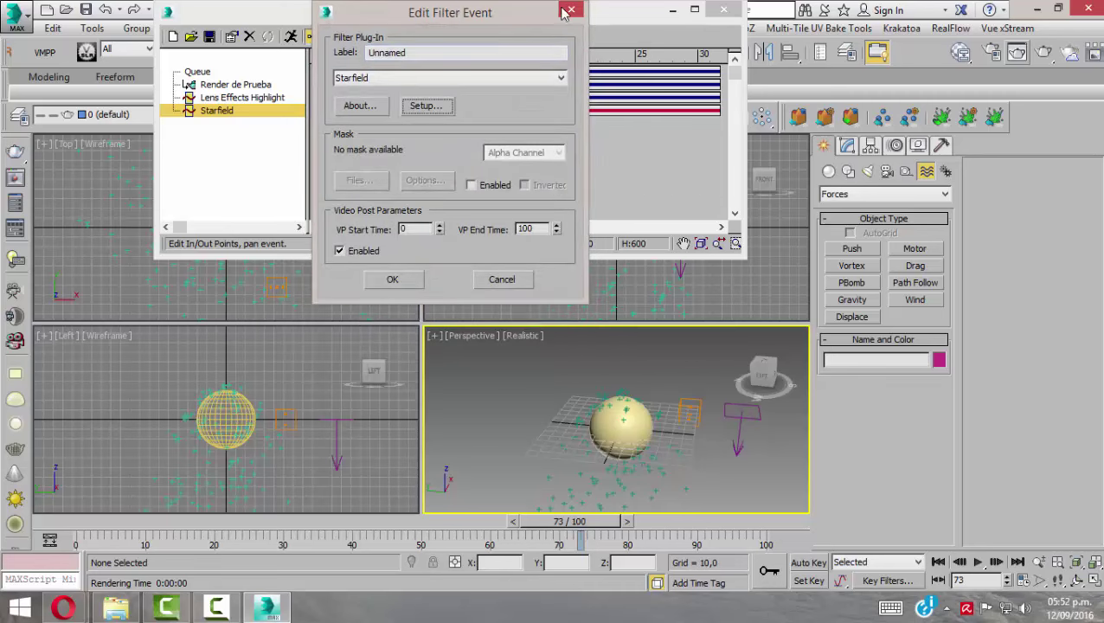
pyautogui.click(573, 11)
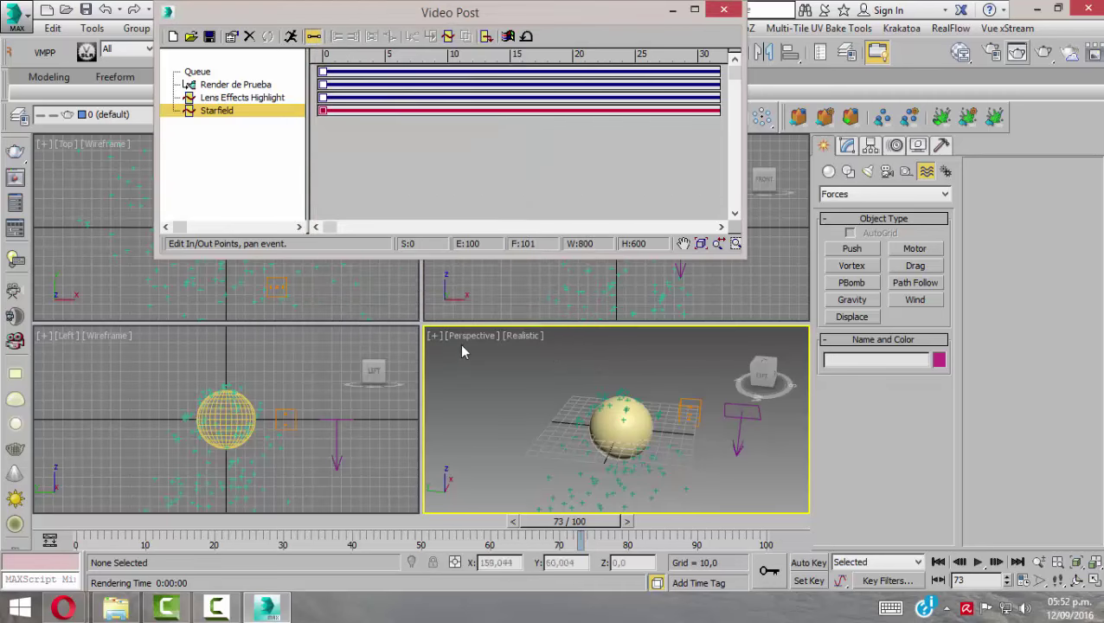
# - Orbit the Perspective view, create PhysCamera001 from it, and reopen the Starfield event
pyautogui.click(505, 380)
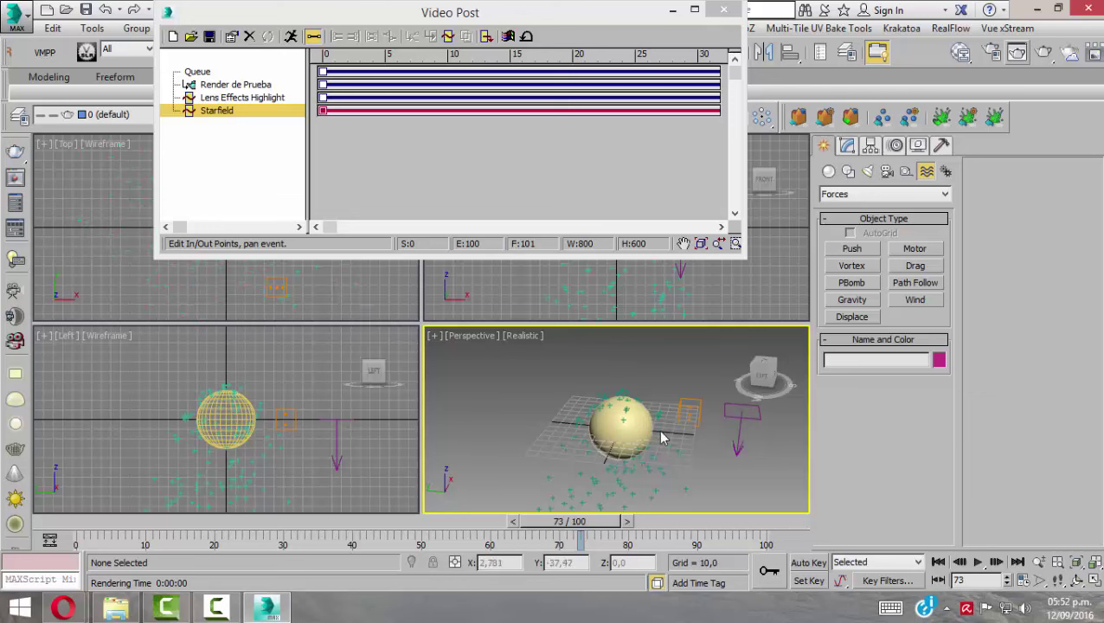
pyautogui.moveTo(662, 437)
pyautogui.keyDown('alt'); pyautogui.mouseDown(button='middle')
pyautogui.moveTo(673, 401)
pyautogui.moveTo(662, 433)
pyautogui.mouseUp(button='middle'); pyautogui.keyUp('alt')
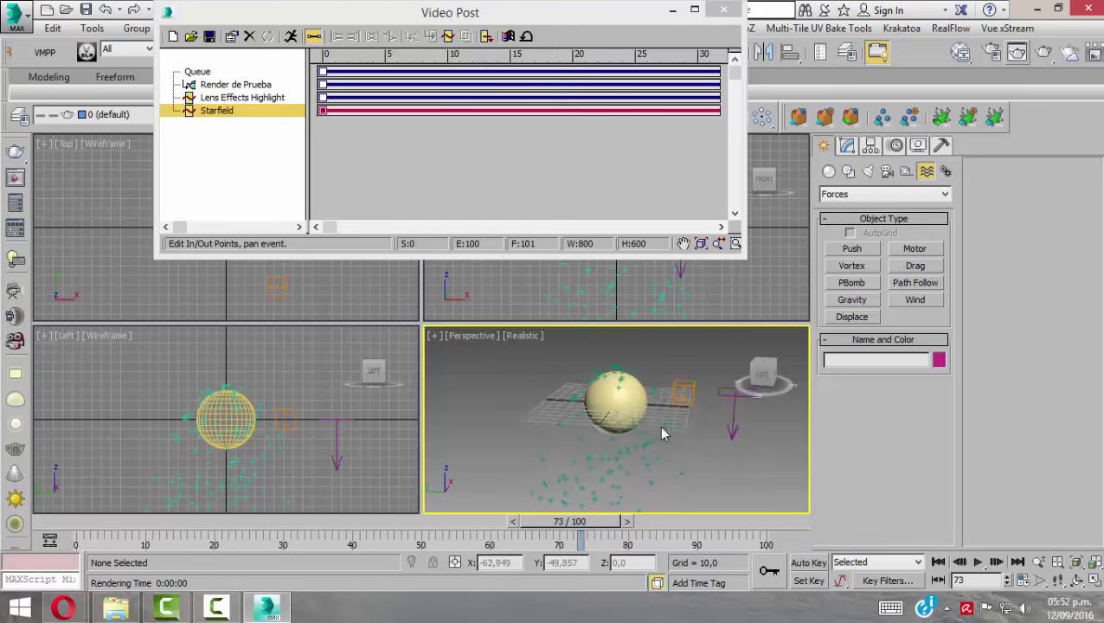
pyautogui.hotkey('ctrl', 'c')
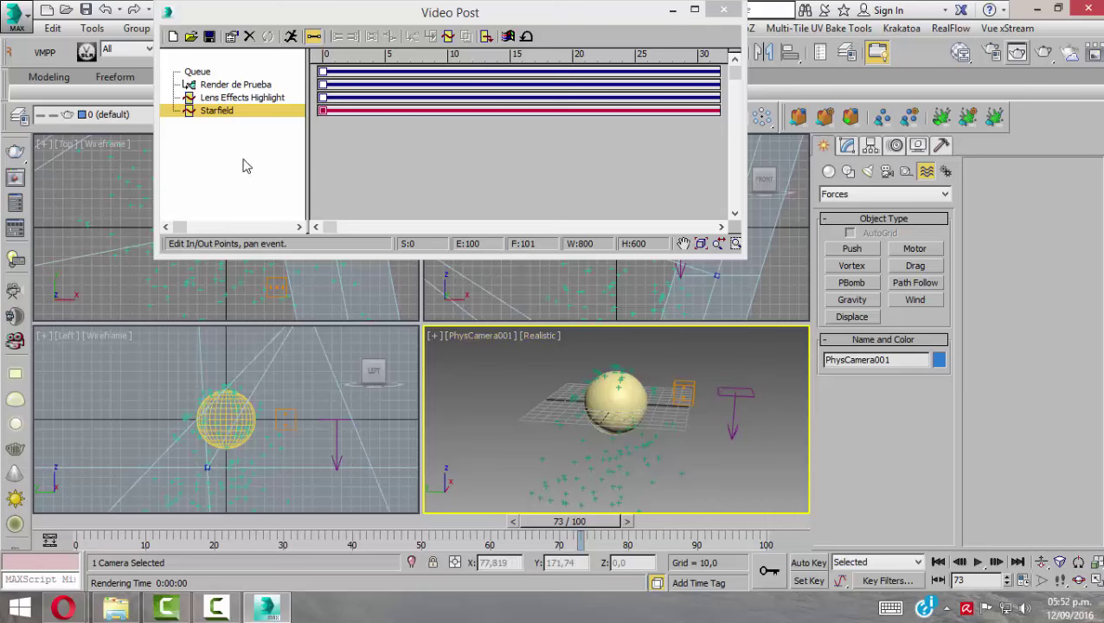
pyautogui.doubleClick(236, 110)
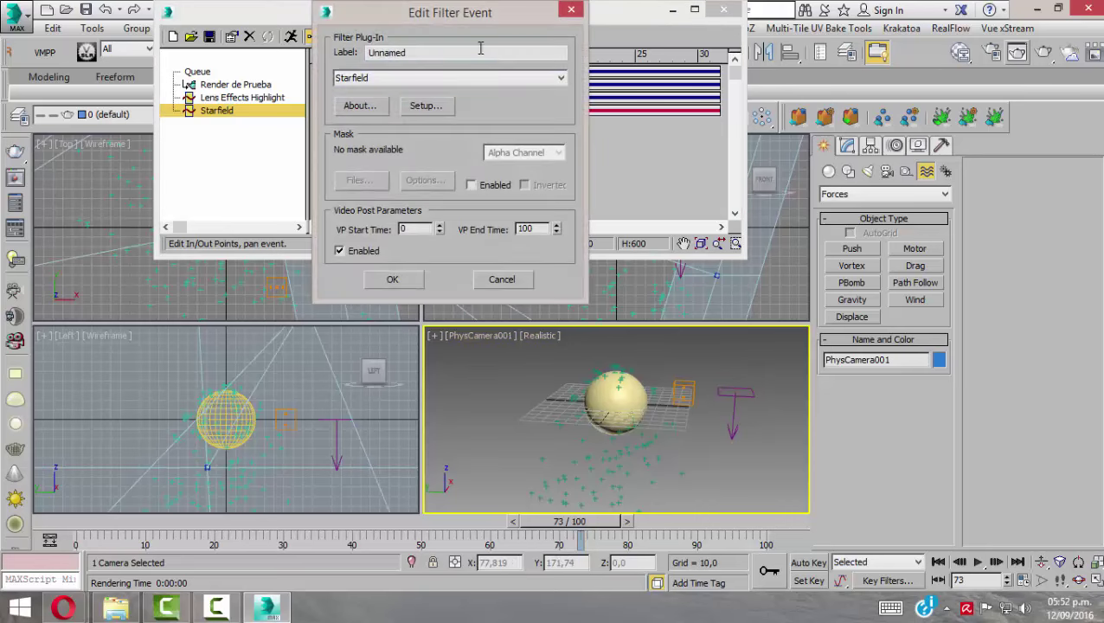
# - Set the Starfield generator's source camera to PhysCamera001, confirm both dialogs, and open Execute Sequence
pyautogui.click(431, 109)
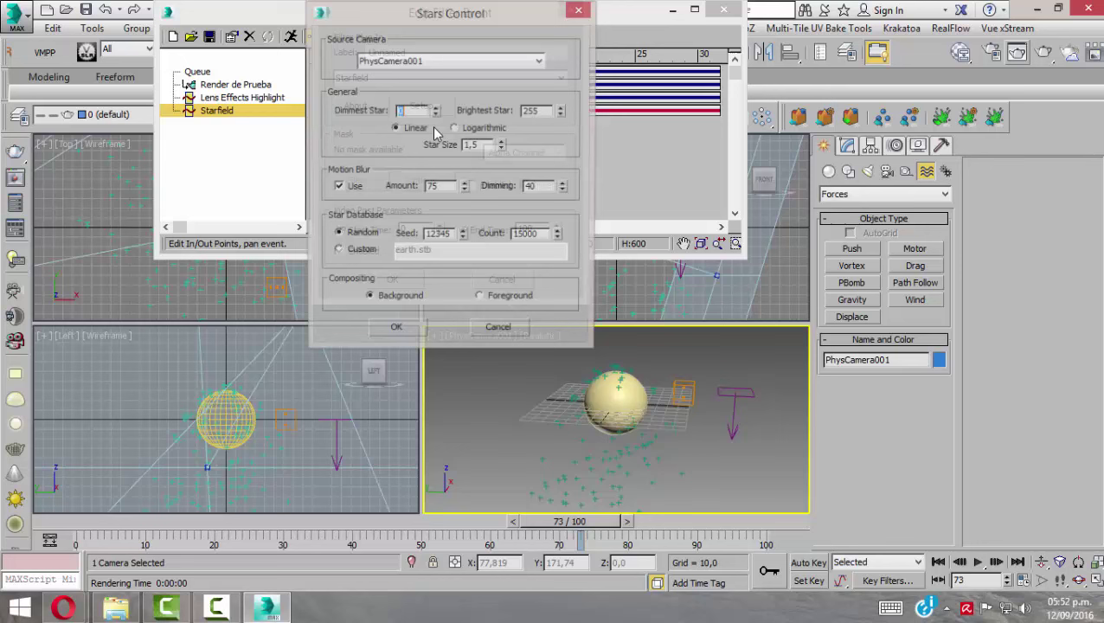
pyautogui.click(540, 62)
pyautogui.click(395, 76)
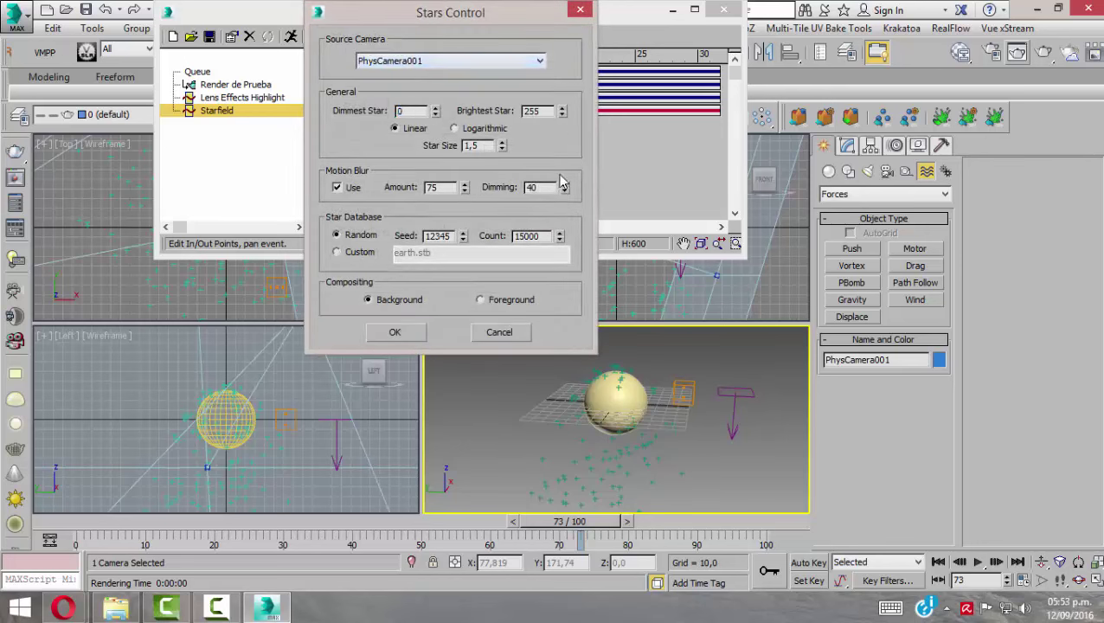
pyautogui.click(390, 334)
pyautogui.click(398, 280)
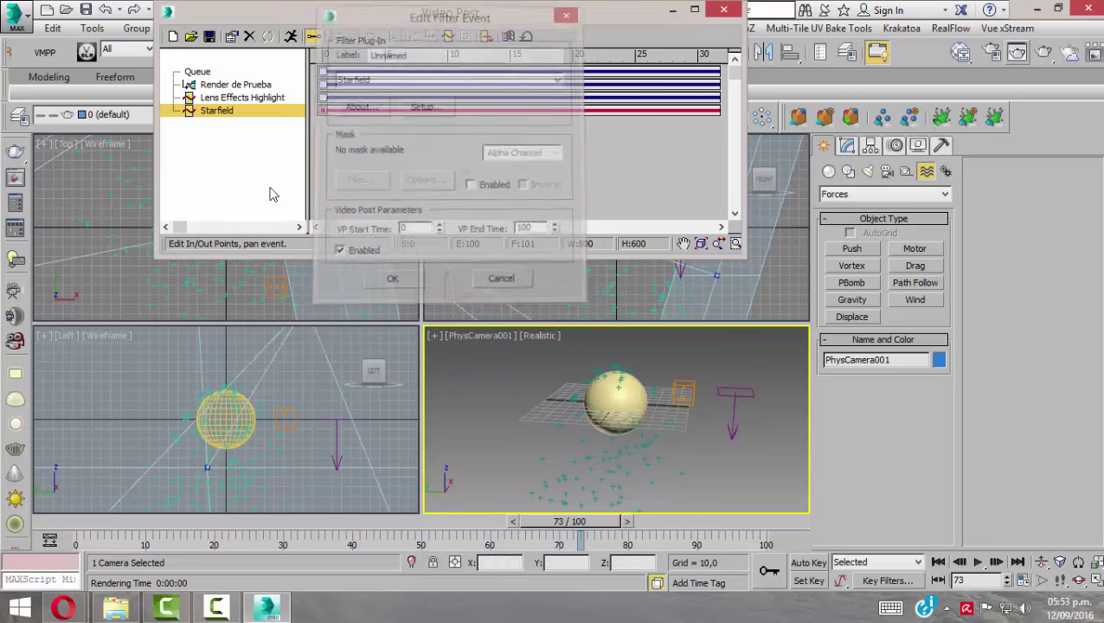
pyautogui.click(292, 38)
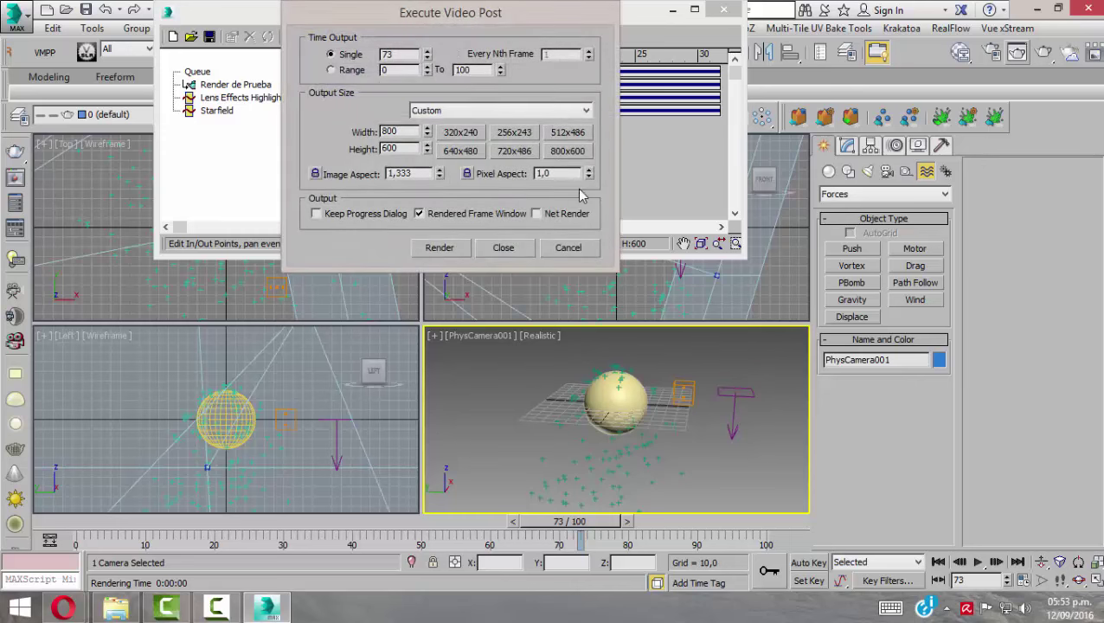
# - Attempt the render, dismiss the 'Perspective viewport not found' errors, close the black window, and select Render de Prueba
pyautogui.click(448, 250)
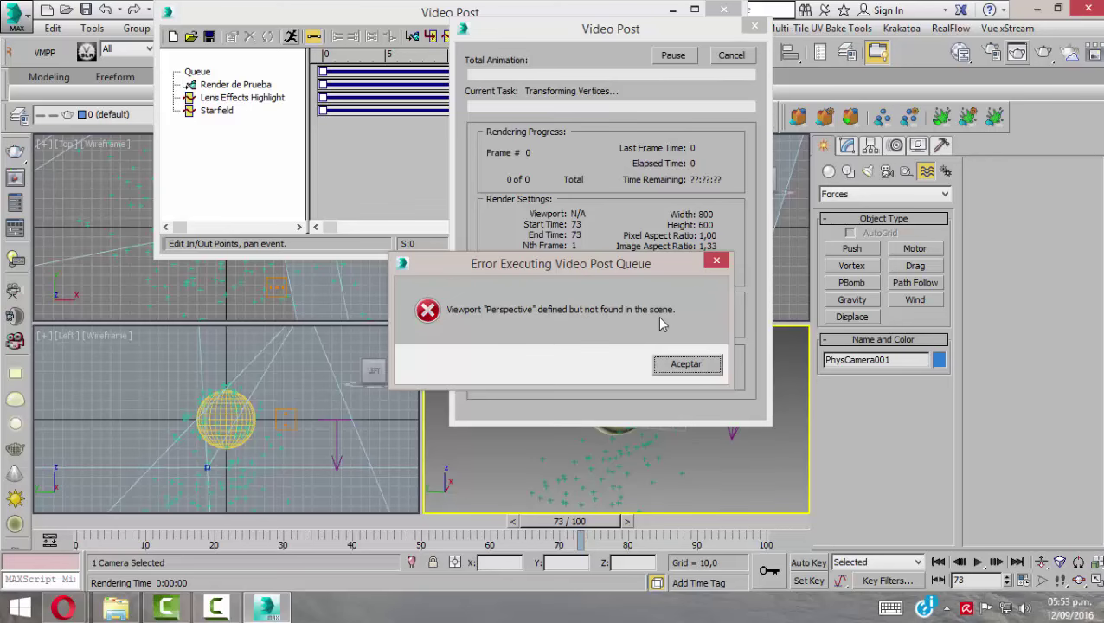
pyautogui.click(706, 366)
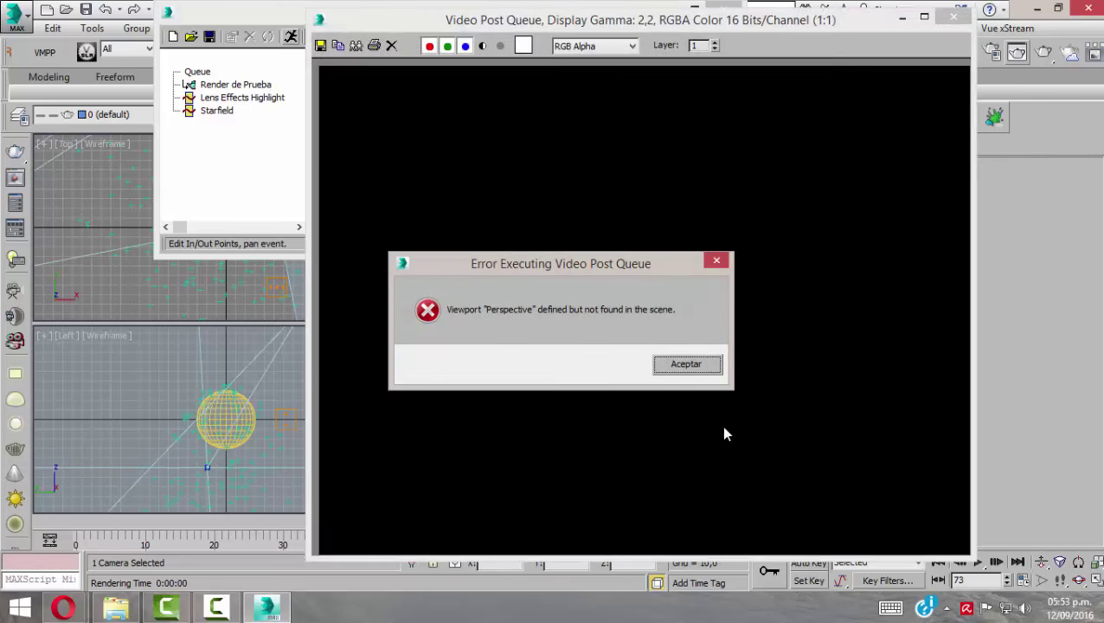
pyautogui.click(697, 372)
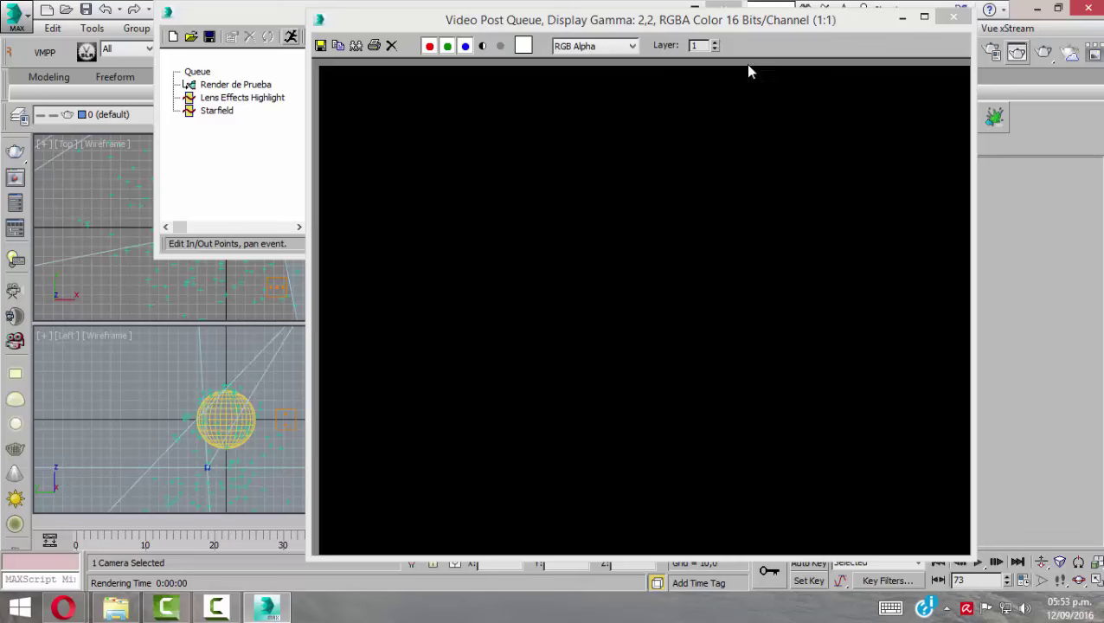
pyautogui.click(953, 18)
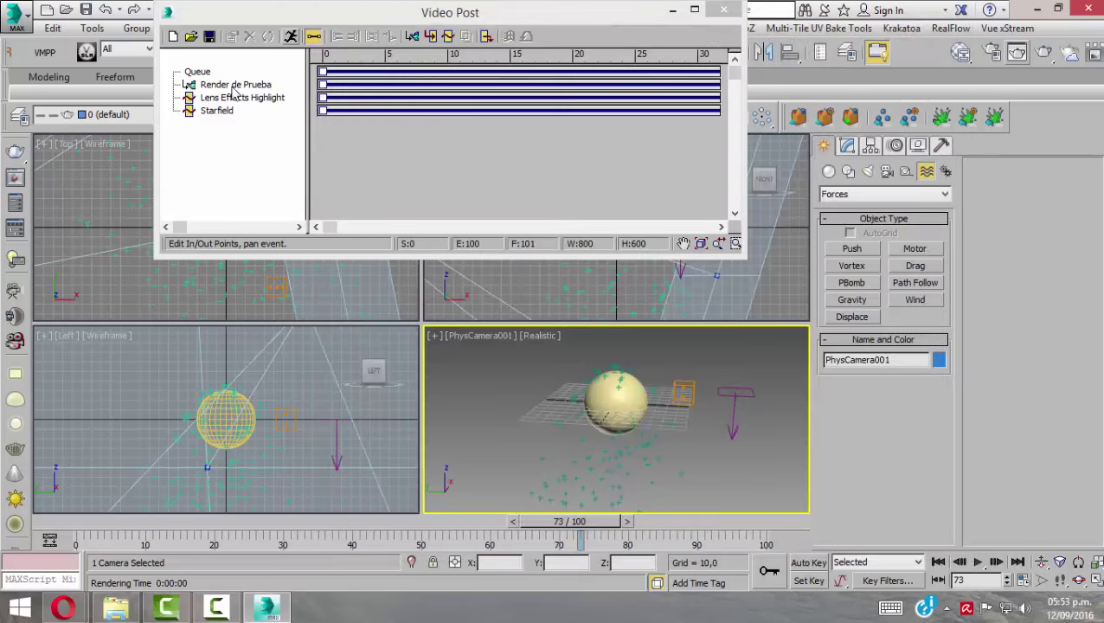
pyautogui.click(236, 86)
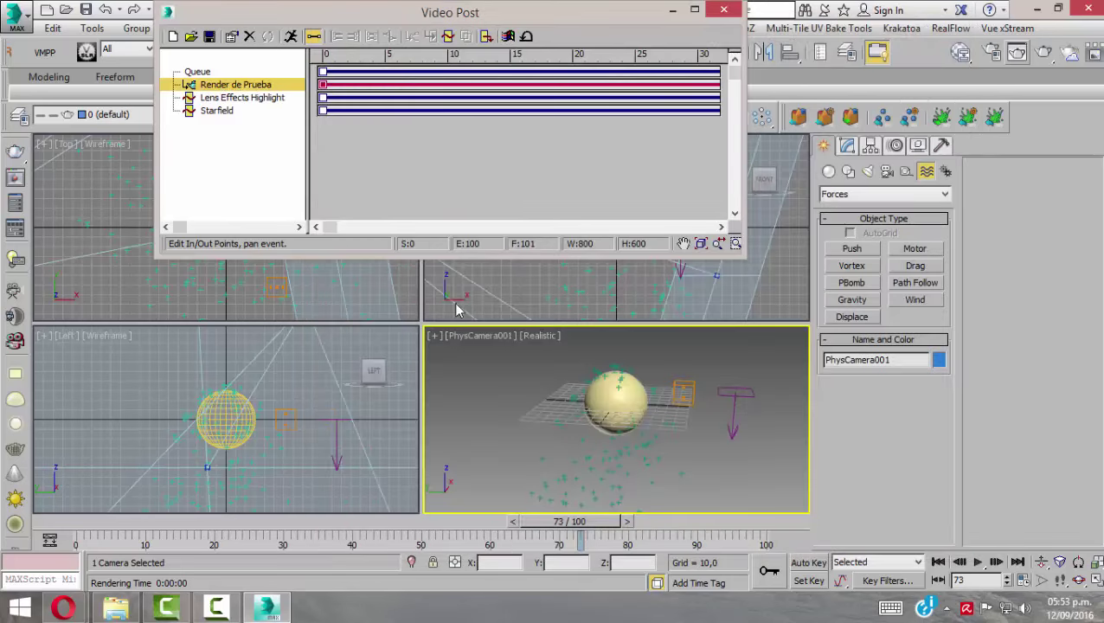
# - Switch the Render de Prueba scene event's view to PhysCamera001 and reopen Execute Video Post
pyautogui.doubleClick(230, 86)
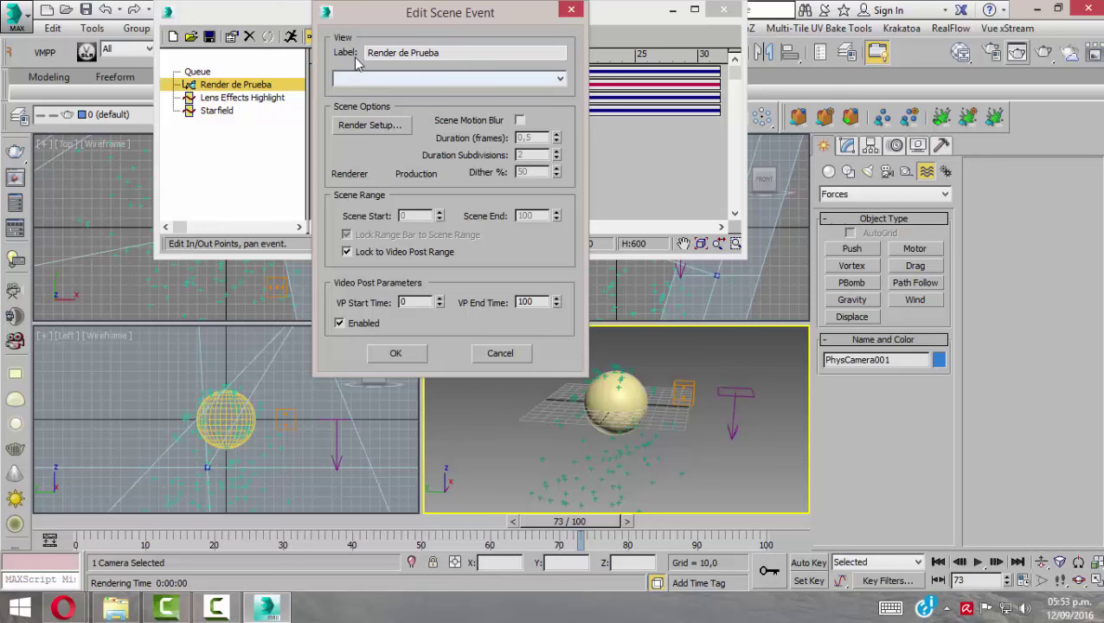
pyautogui.click(560, 79)
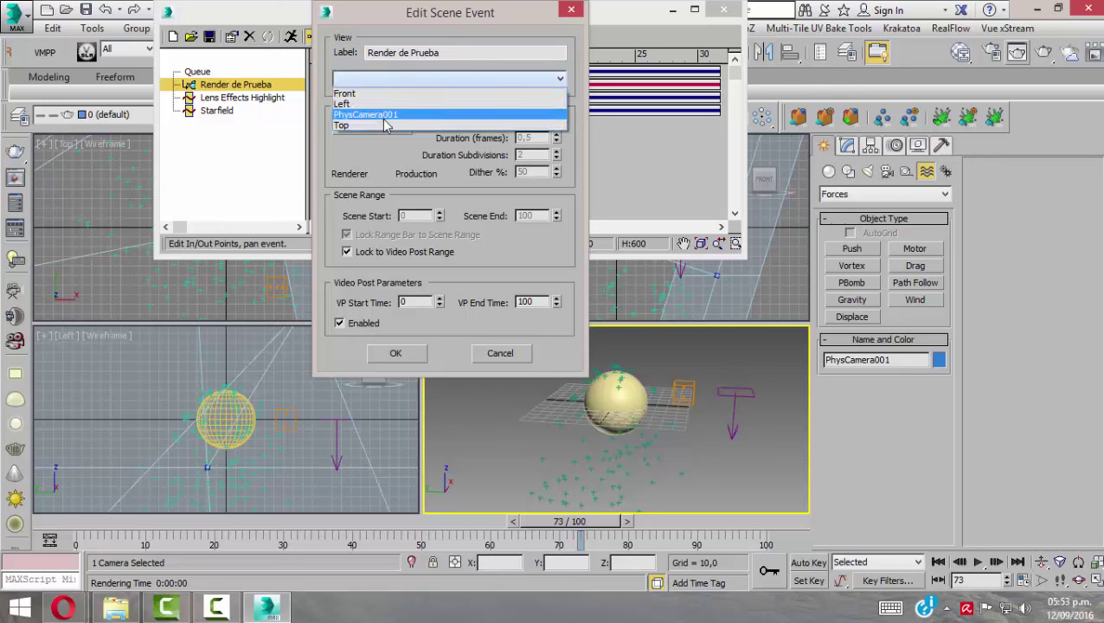
pyautogui.click(387, 116)
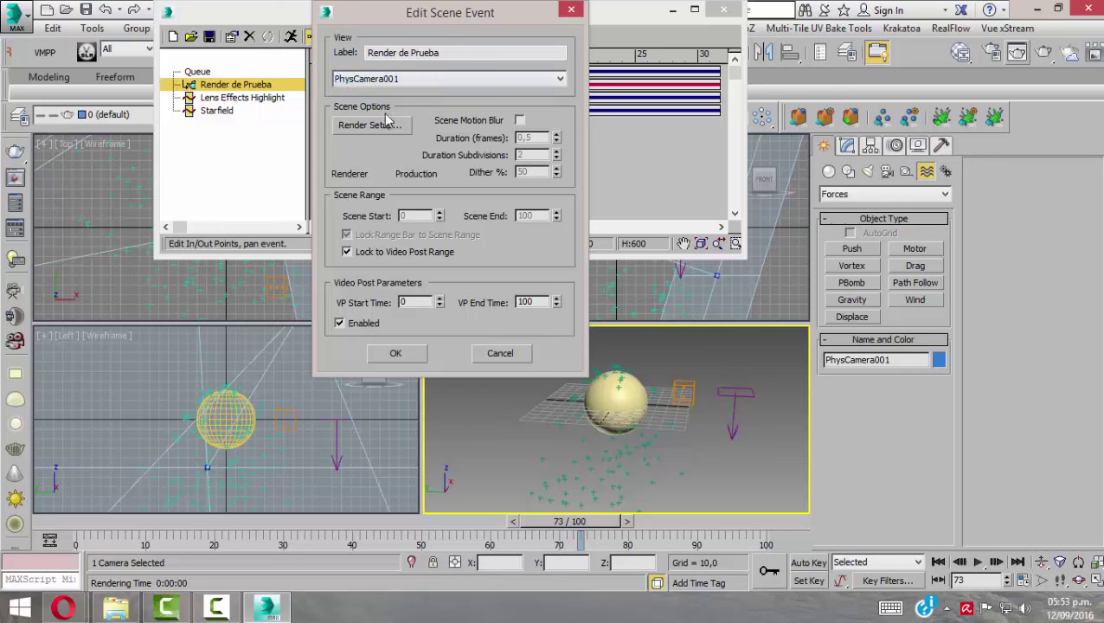
pyautogui.click(407, 357)
pyautogui.click(300, 78)
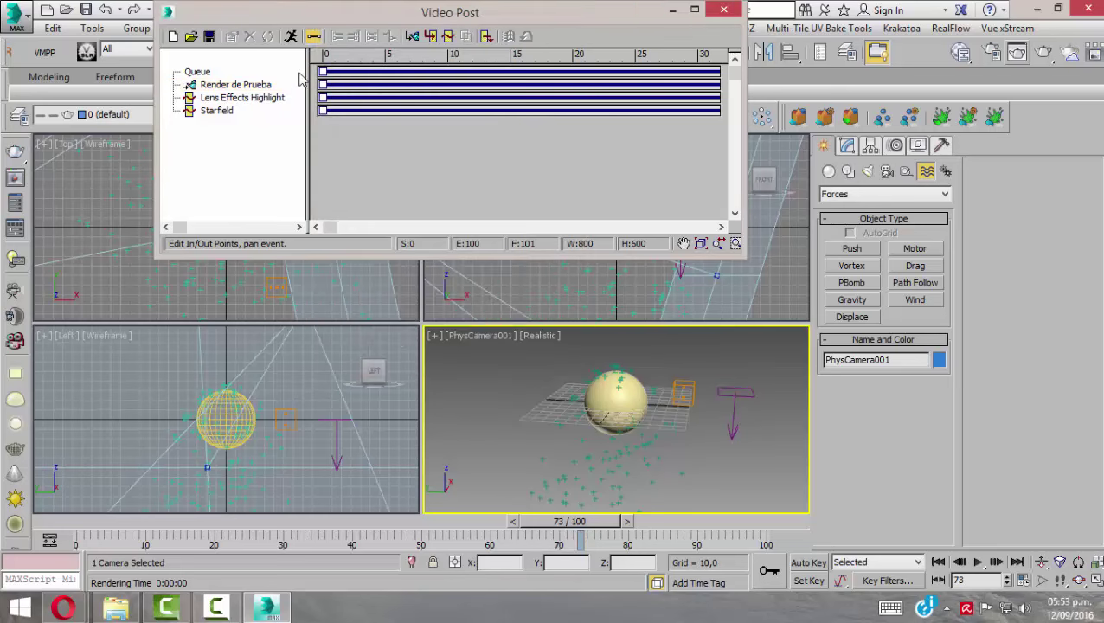
pyautogui.click(291, 38)
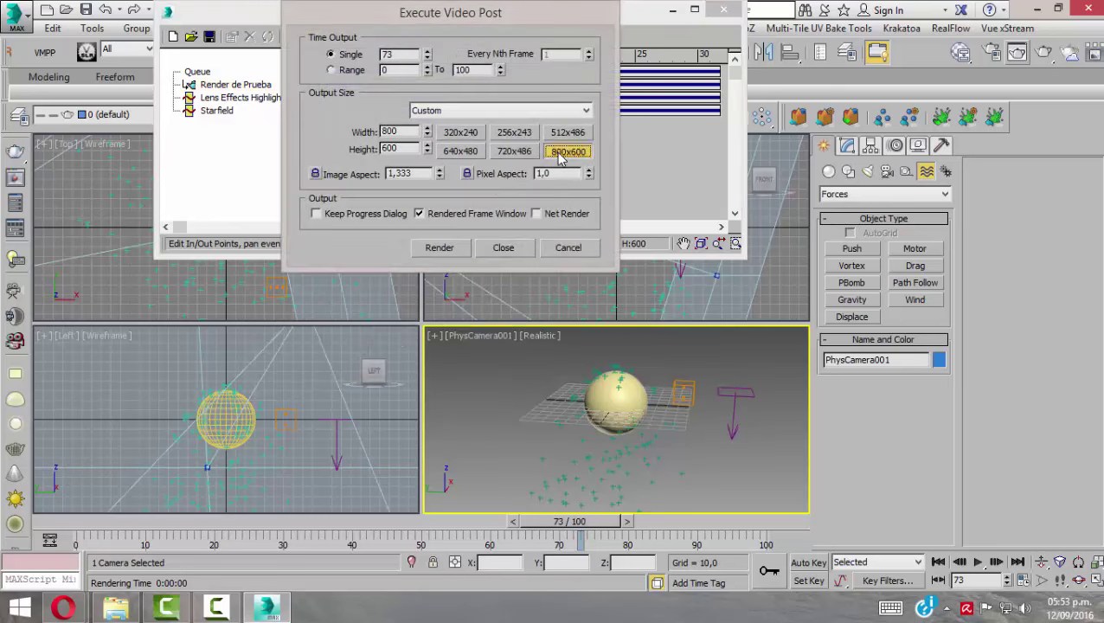
# - Render frame 73 to check the starfield behind the glinting sphere, then close the render window
pyautogui.click(449, 248)
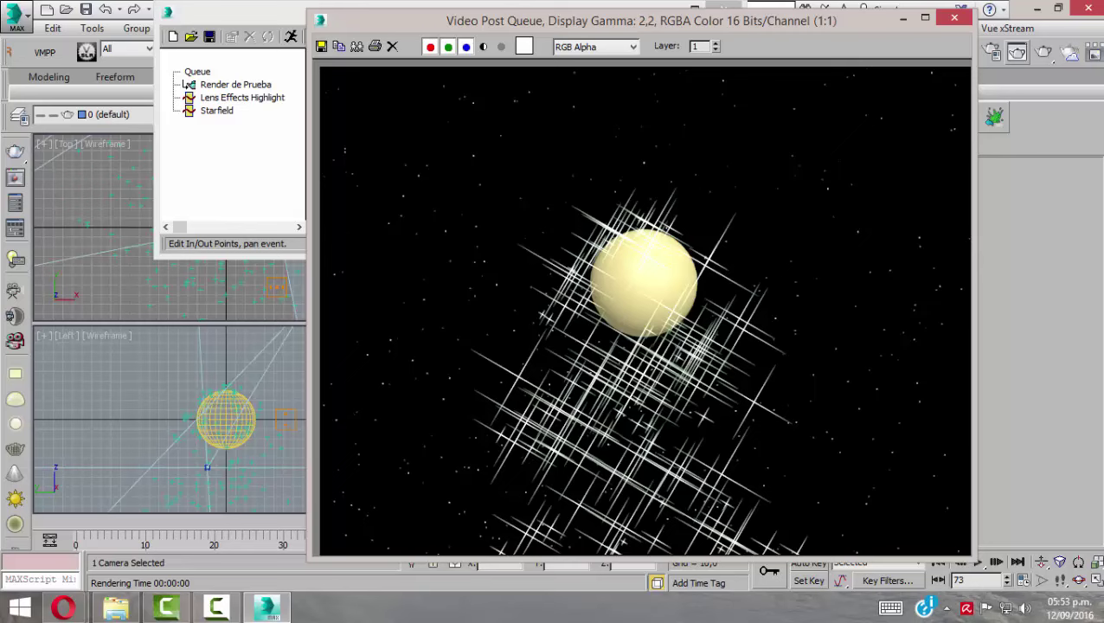
pyautogui.moveTo(778, 28); pyautogui.dragTo(672, 20)
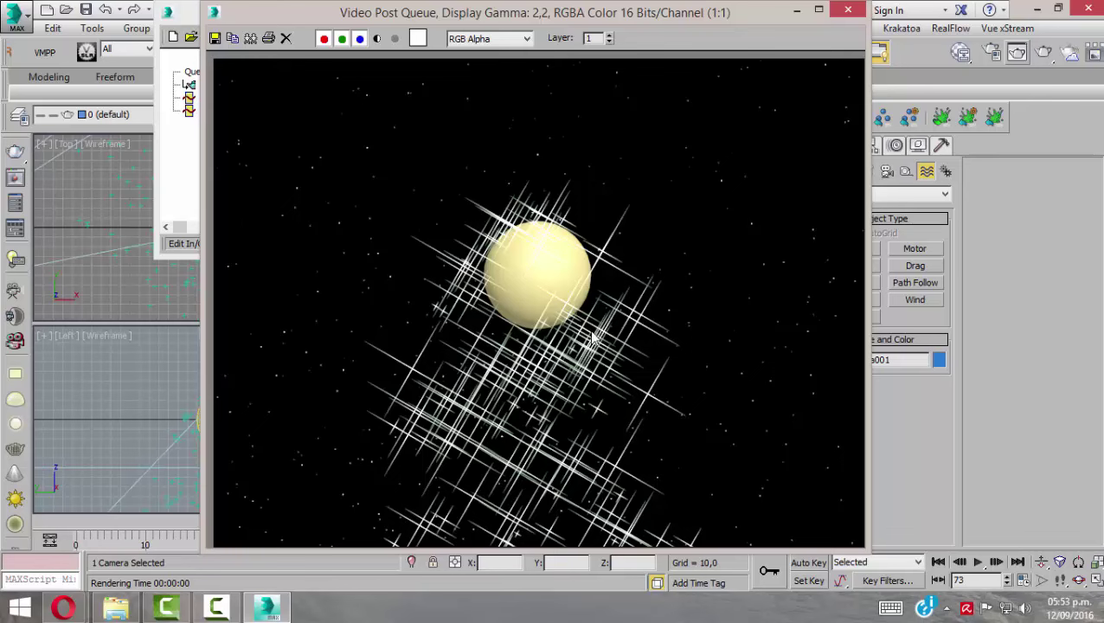
pyautogui.click(182, 143)
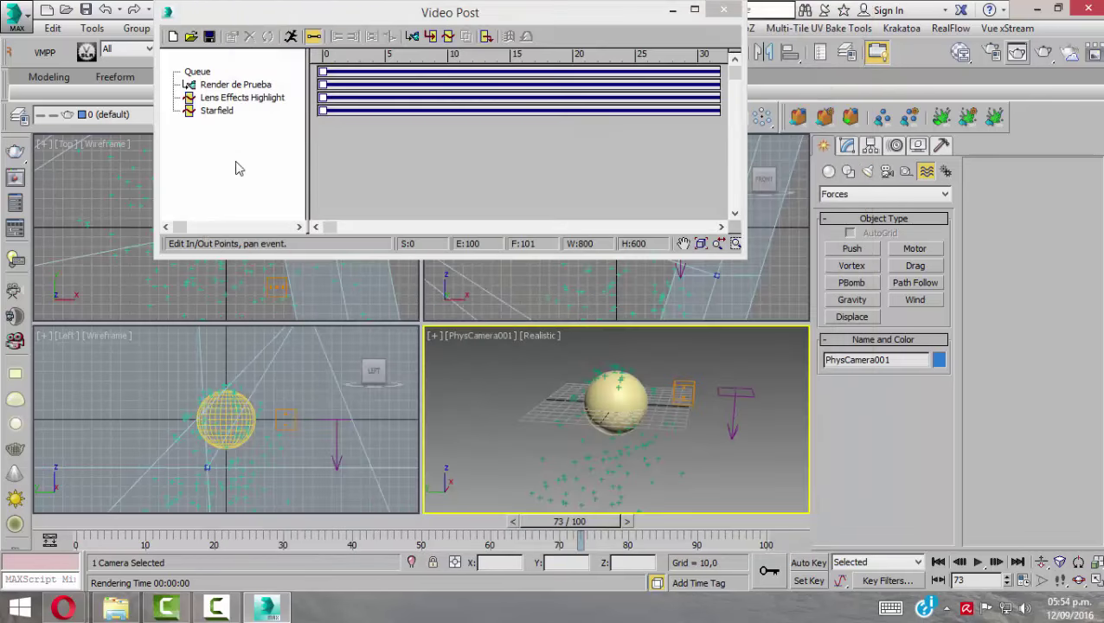
# - Add an image output event and create a 'Secuencia animada' folder on the Desktop
pyautogui.click(487, 38)
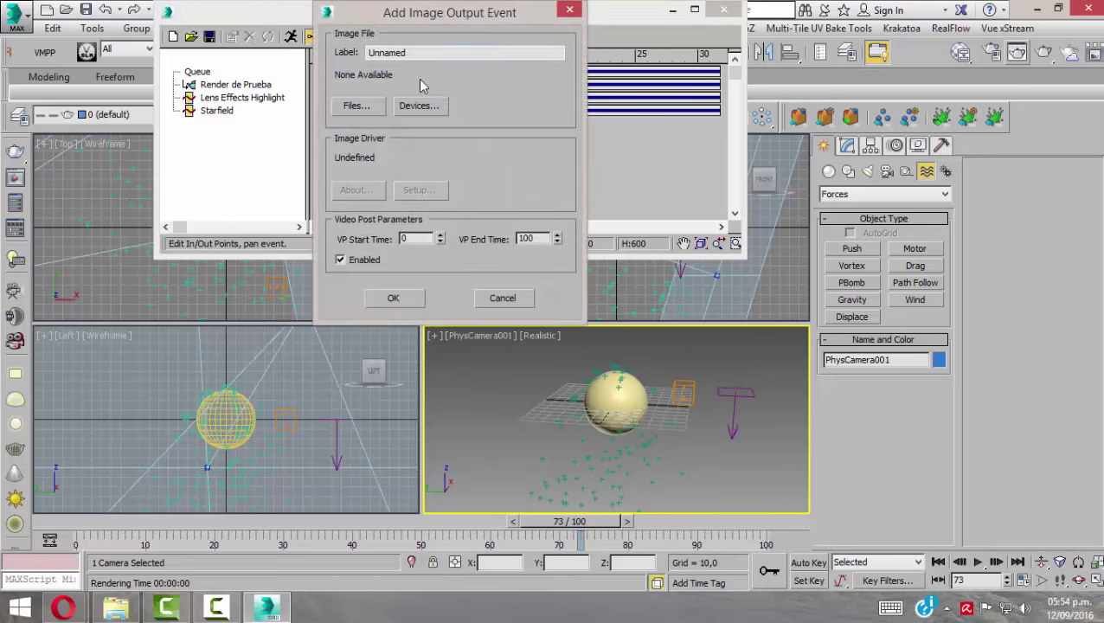
pyautogui.click(355, 106)
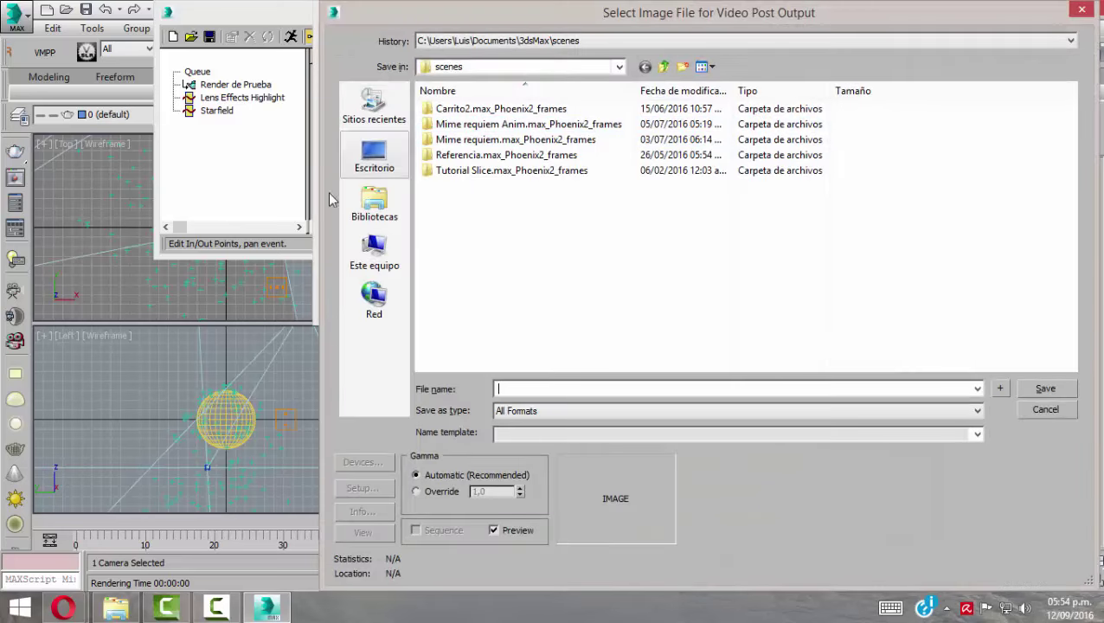
pyautogui.click(374, 156)
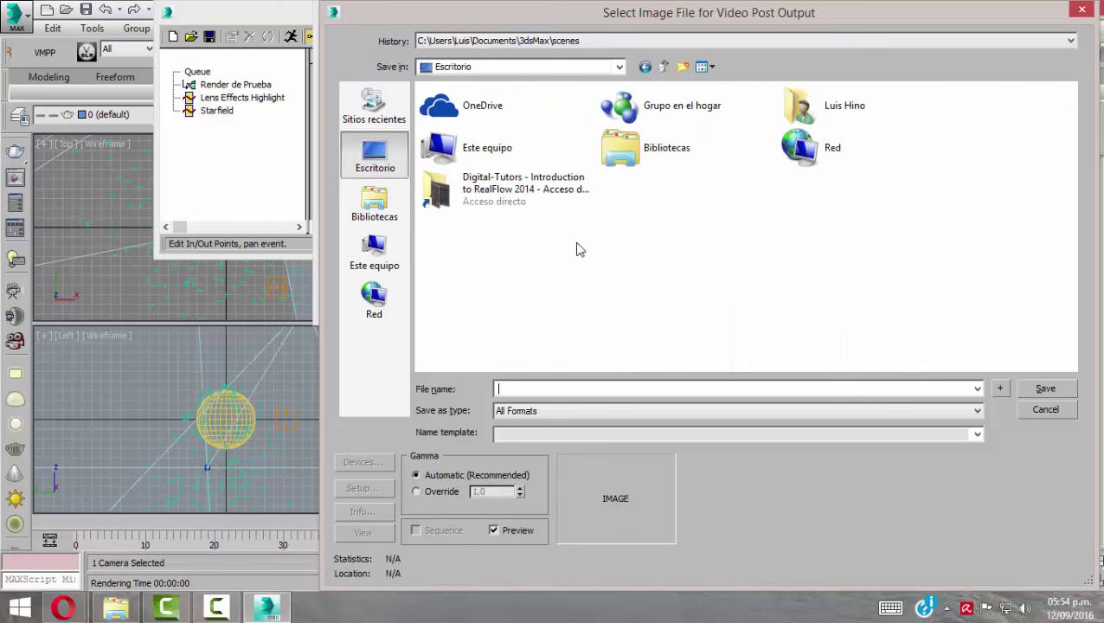
pyautogui.rightClick(582, 250)
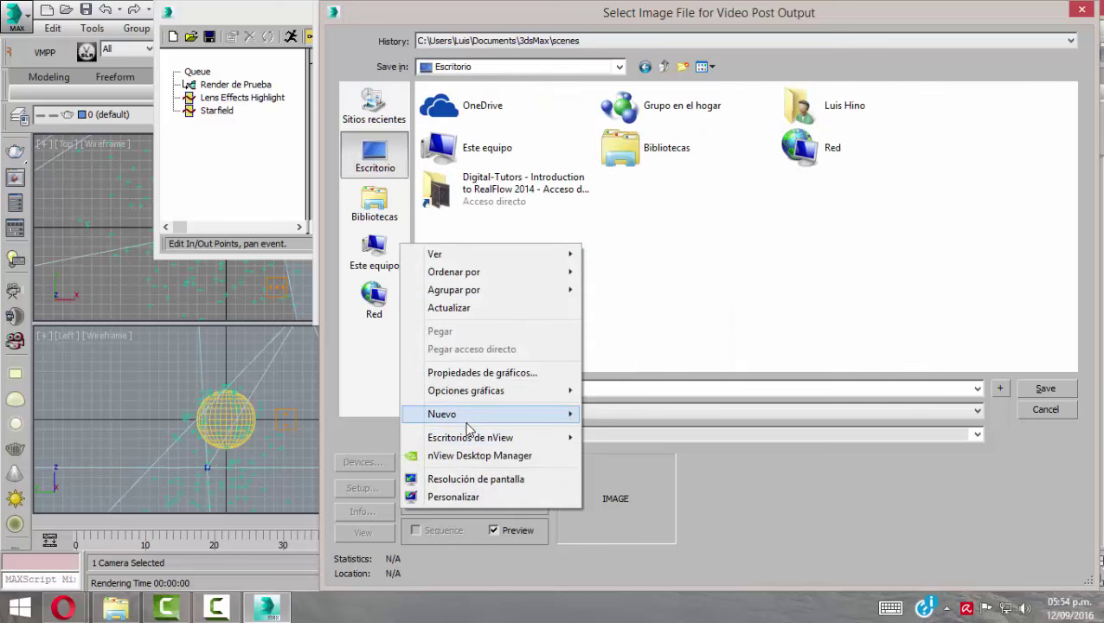
pyautogui.moveTo(442, 413)
pyautogui.click(218, 67)
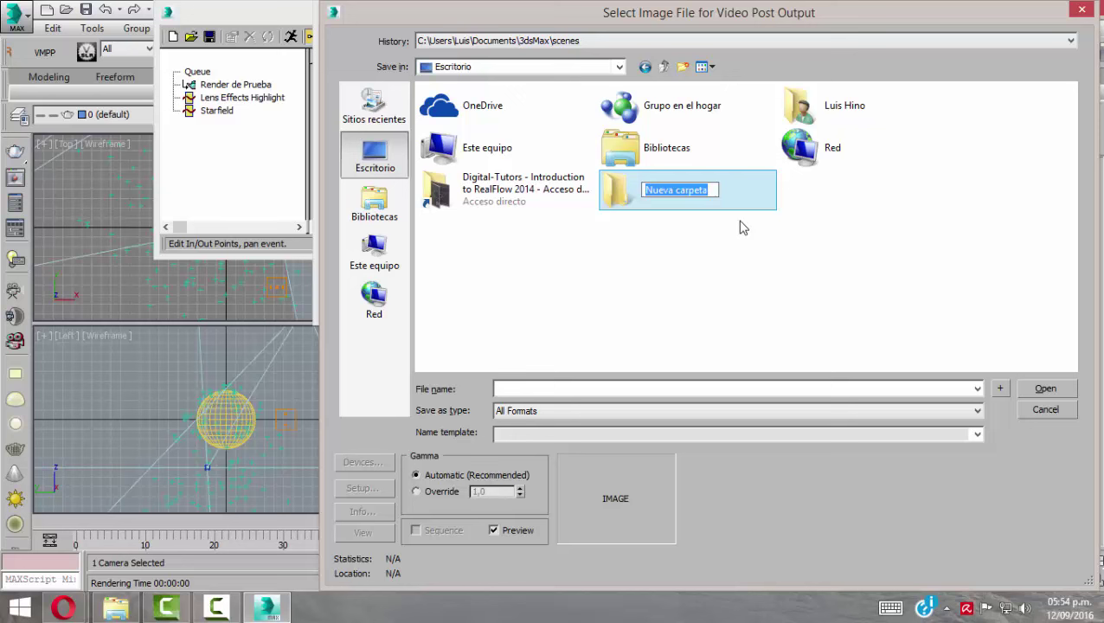
pyautogui.write('Secuencia ')
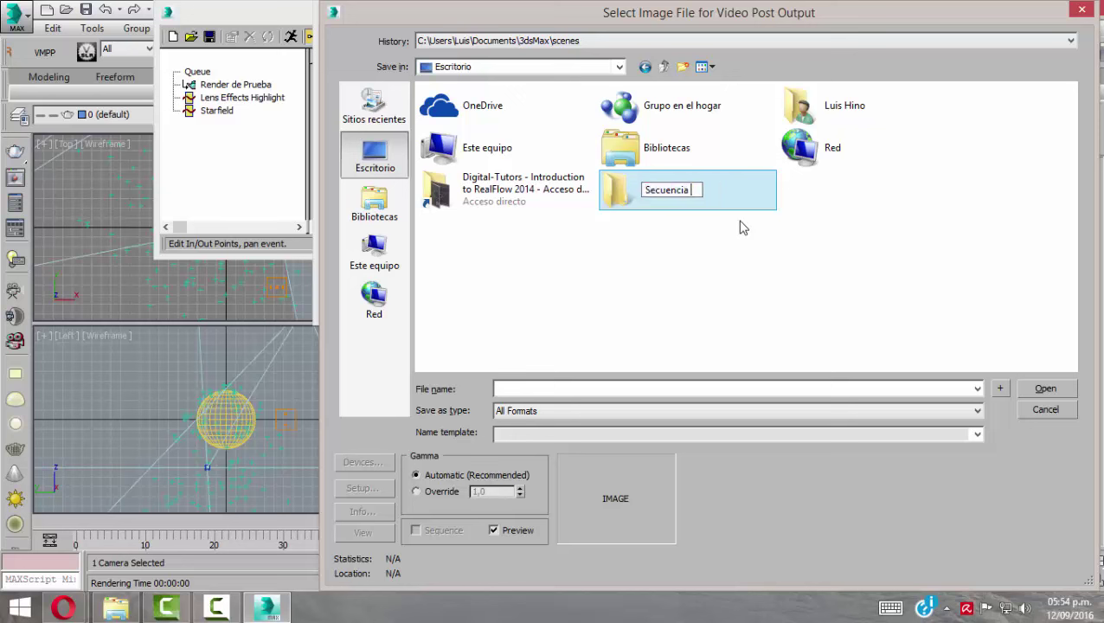
pyautogui.write('animada')
pyautogui.press('Return')
# - Save the output as JPEG named 'Esfera con particulas', accept the quality settings, and add the event
pyautogui.click(523, 388)
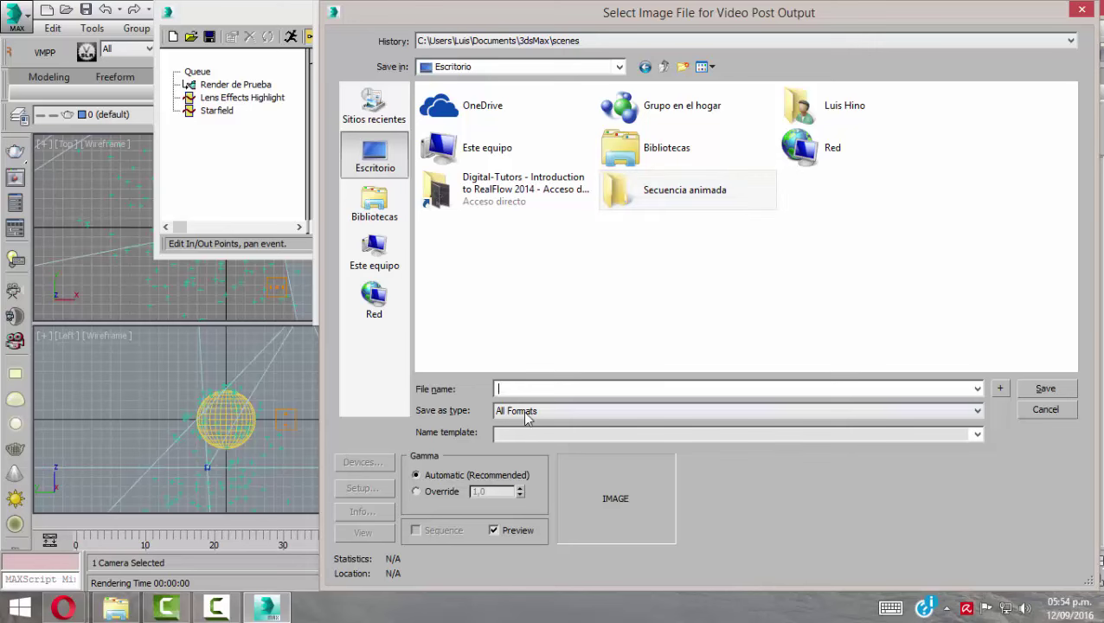
pyautogui.click(527, 412)
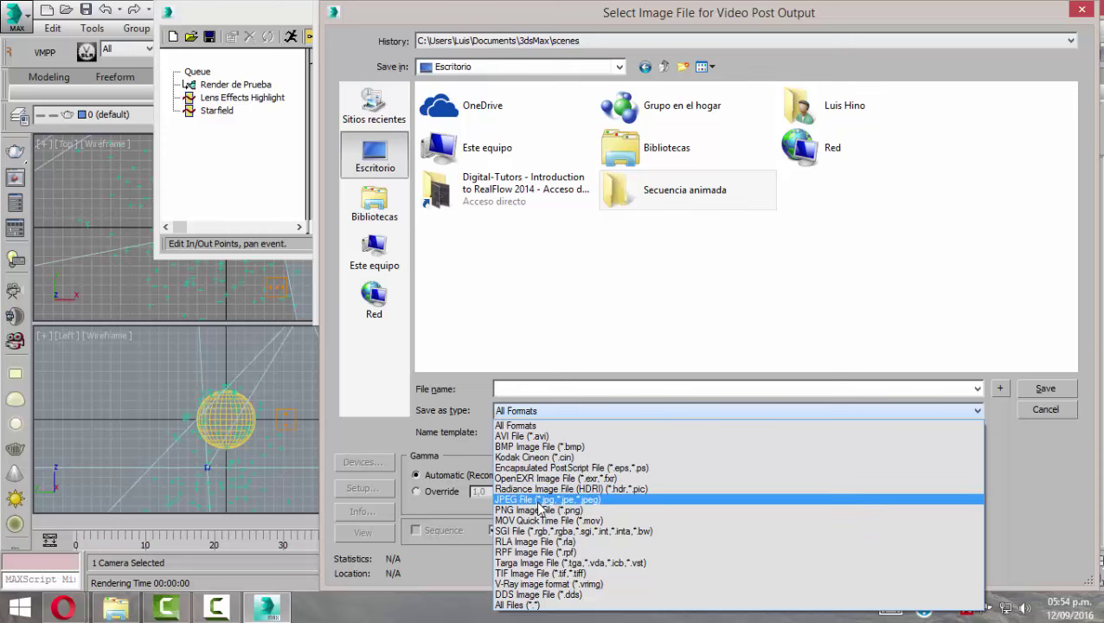
pyautogui.click(538, 502)
pyautogui.click(542, 390)
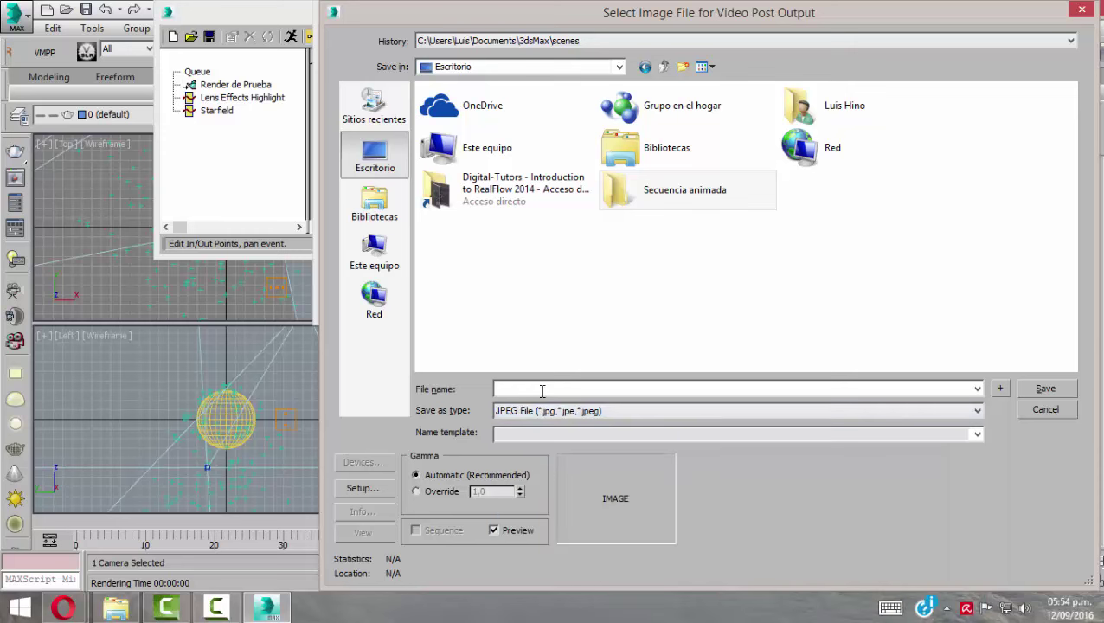
pyautogui.write('Es')
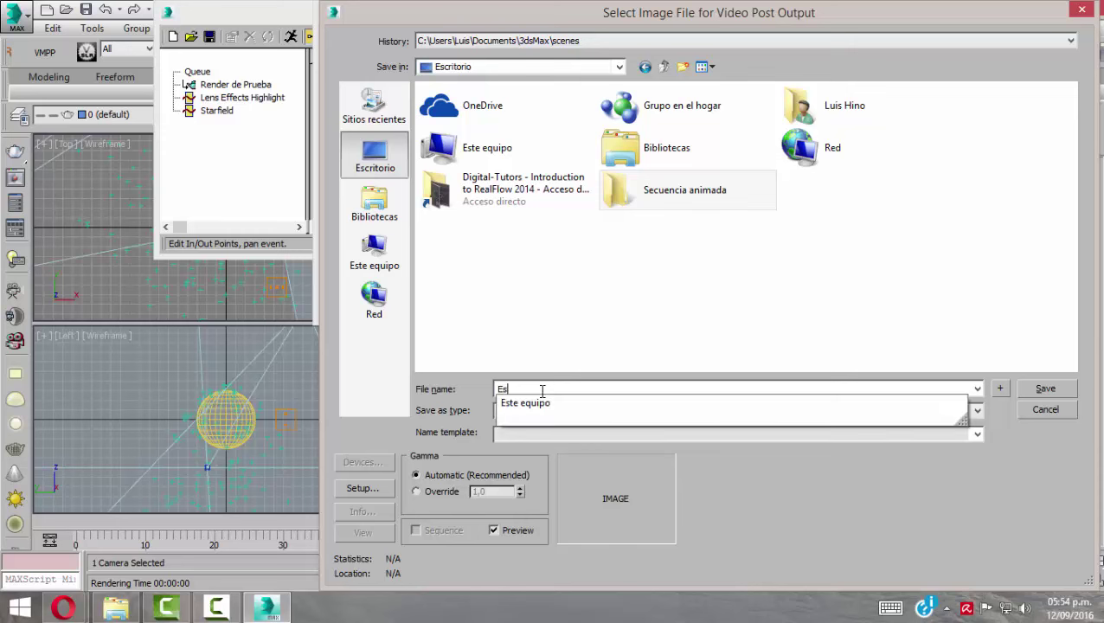
pyautogui.write('fera con particulas')
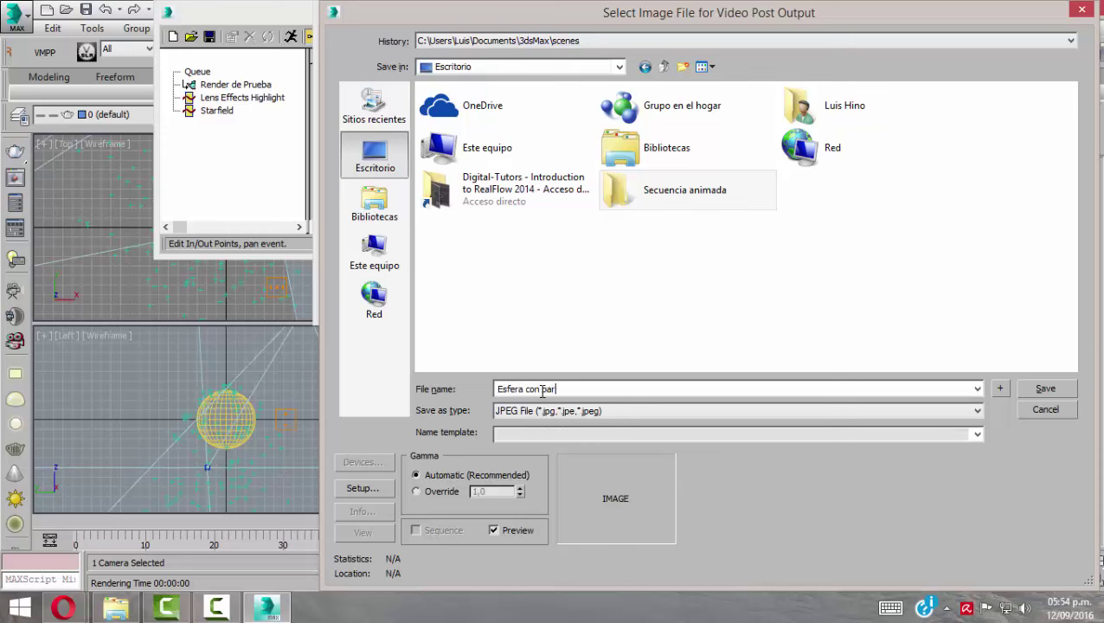
pyautogui.click(1044, 391)
pyautogui.click(665, 388)
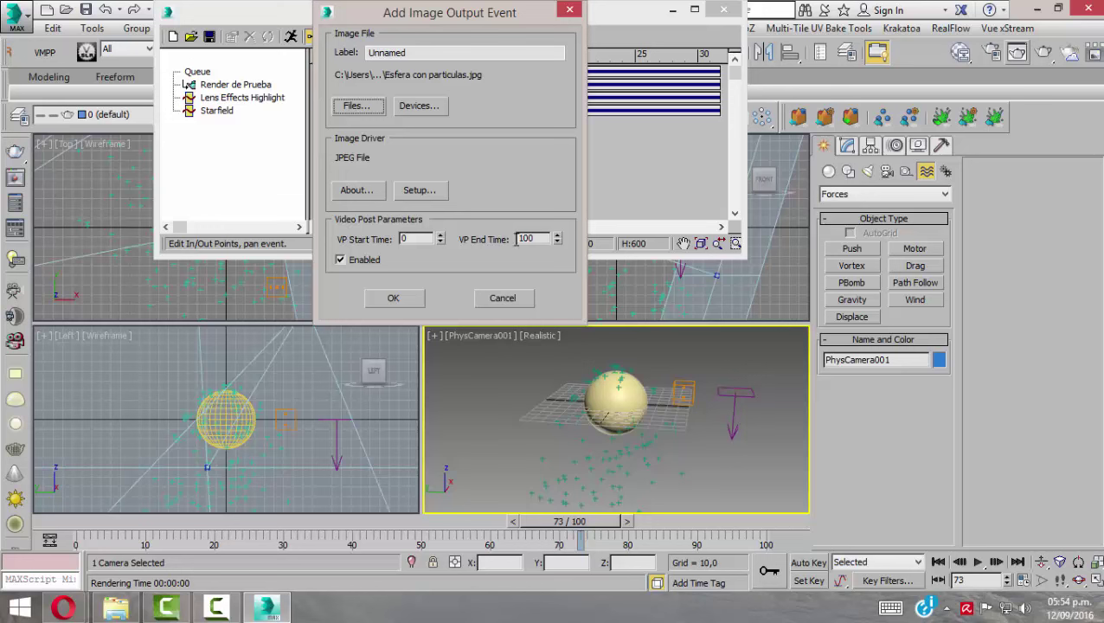
pyautogui.click(396, 297)
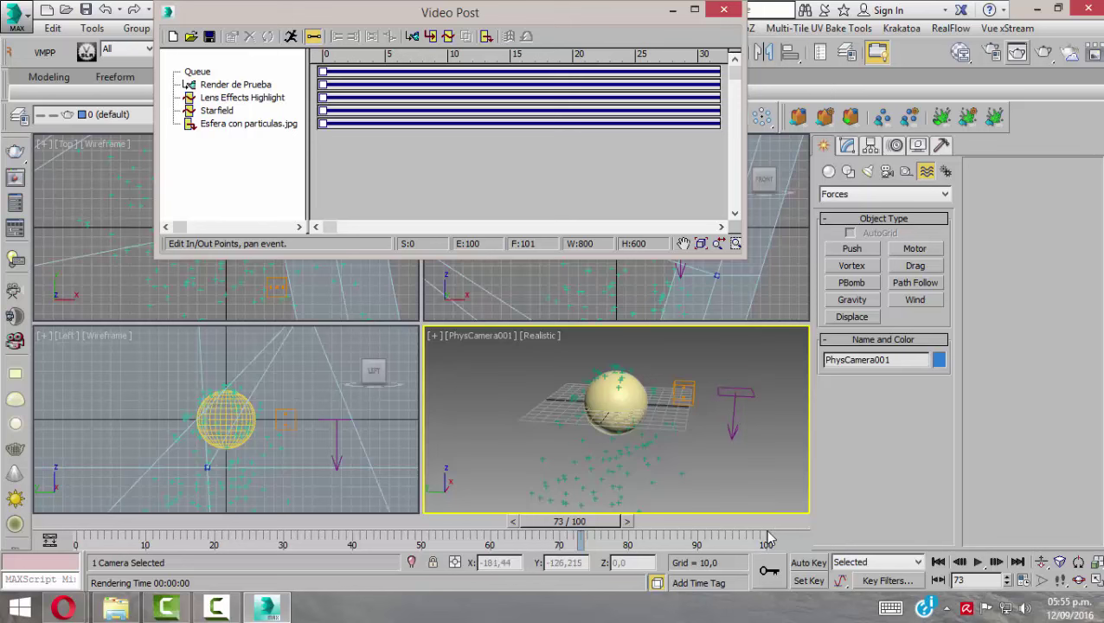
# - Render frames 0–100 at 1024×768 through Execute Sequence
pyautogui.click(291, 36)
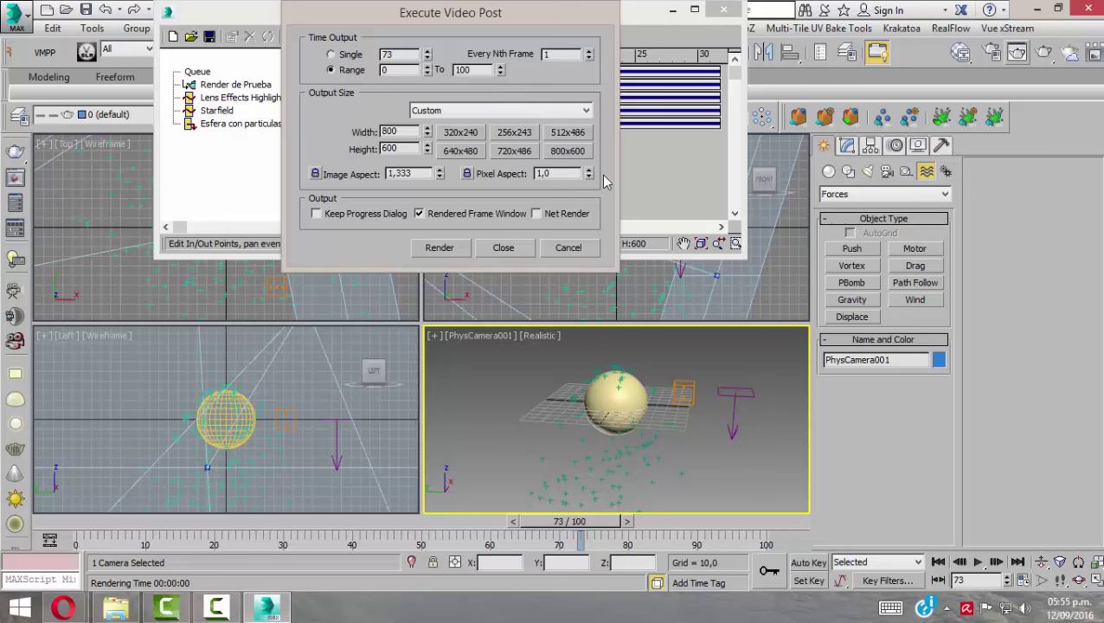
pyautogui.doubleClick(407, 130)
pyautogui.click(439, 249)
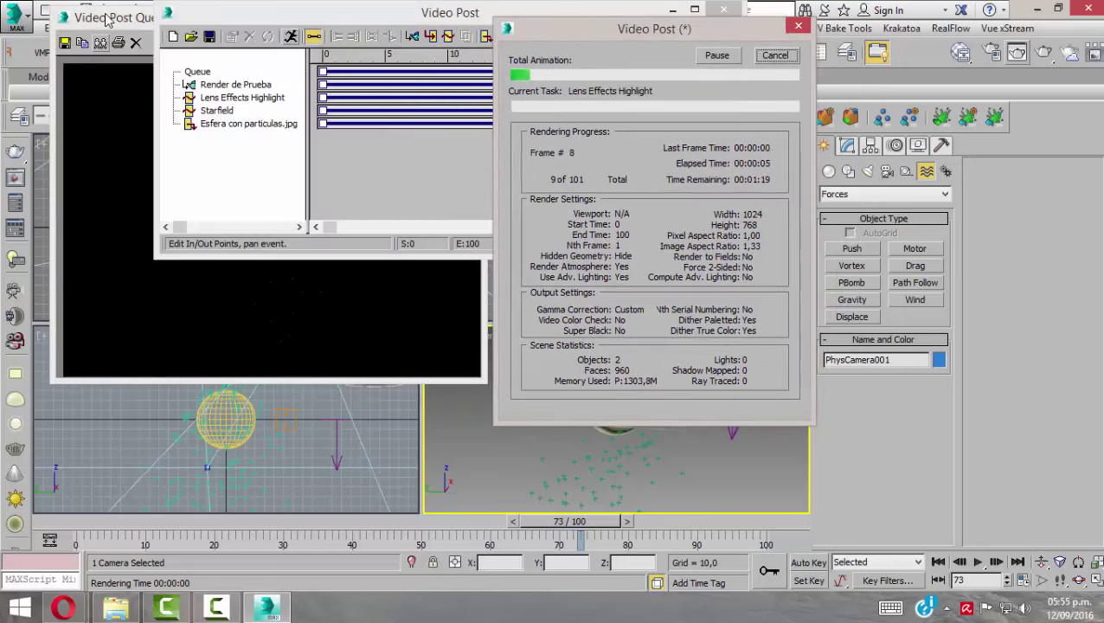
# - Watch the sequence render, then close the frame window and the Video Post window
pyautogui.click(106, 81)
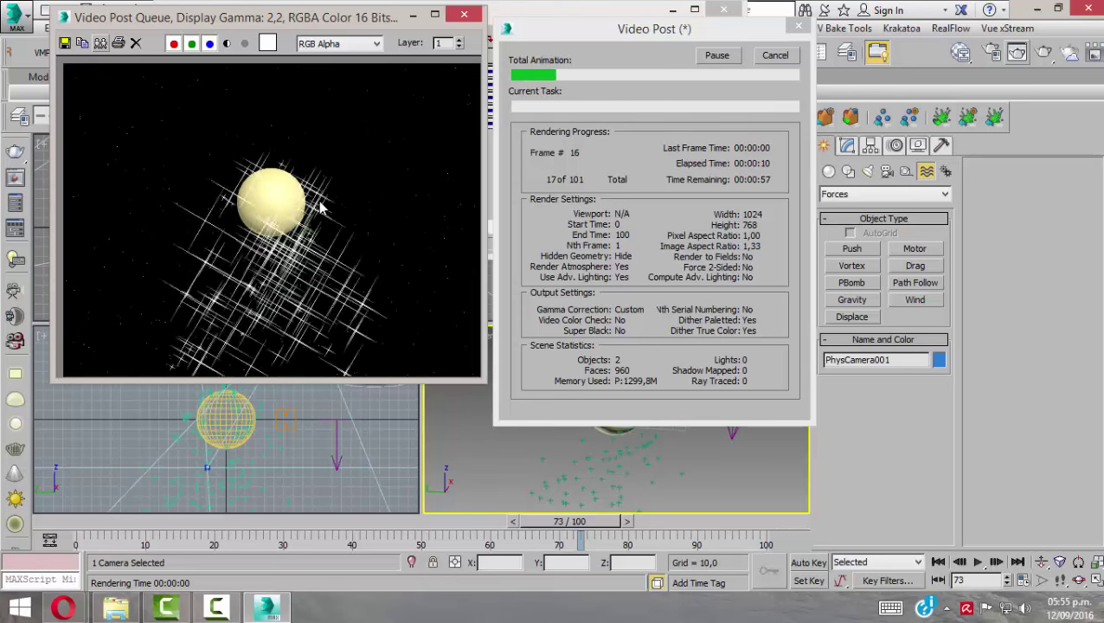
pyautogui.moveTo(719, 31); pyautogui.dragTo(739, 29)
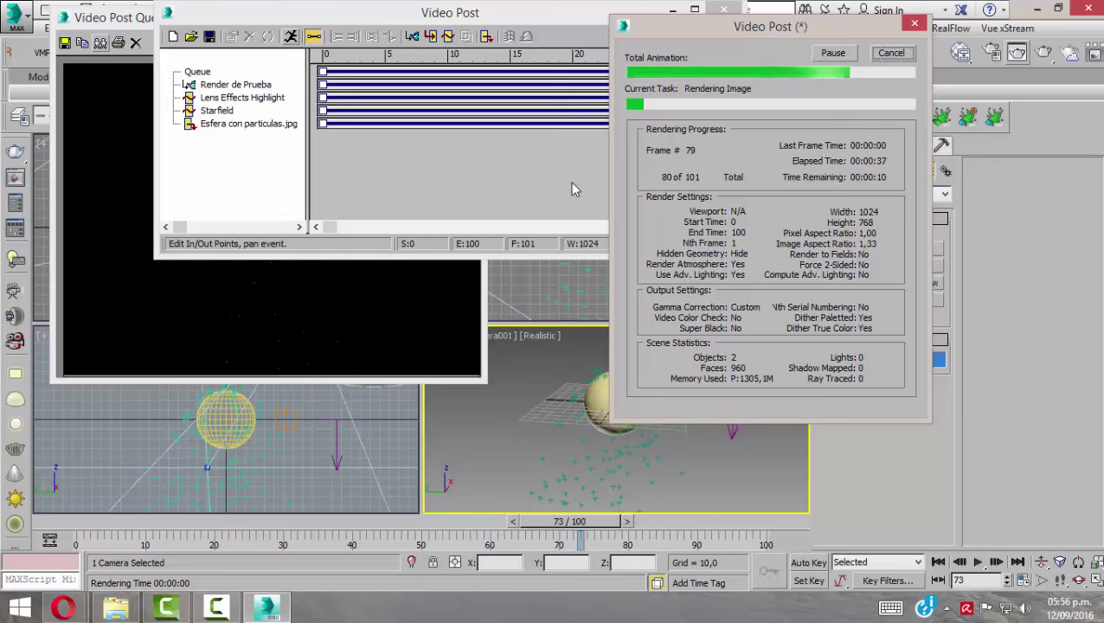
pyautogui.moveTo(718, 34); pyautogui.dragTo(600, 26)
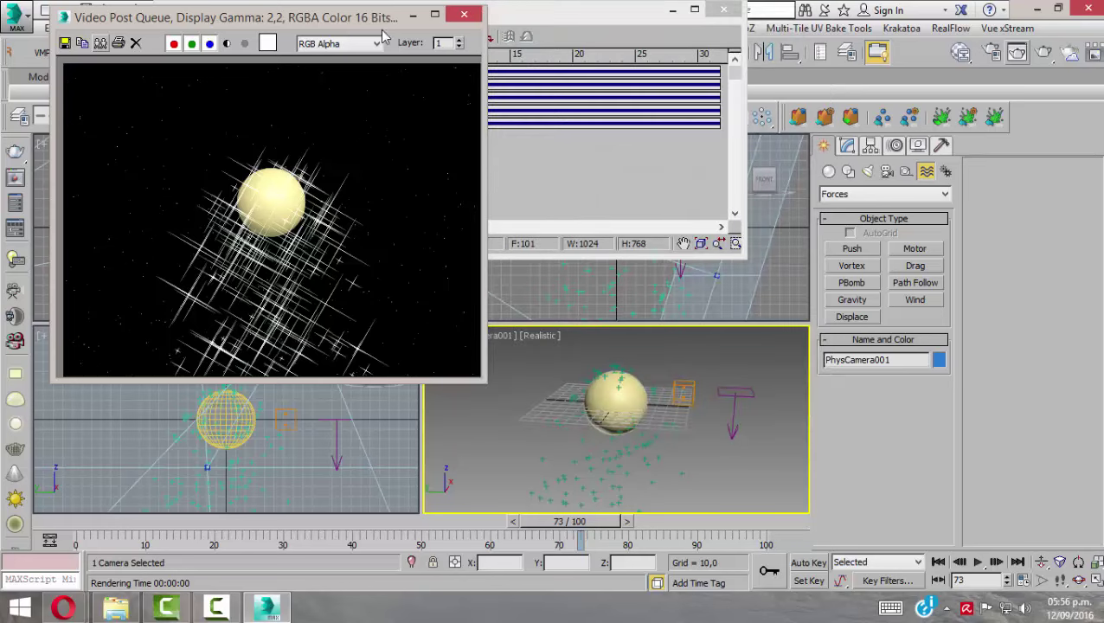
pyautogui.moveTo(216, 16); pyautogui.dragTo(489, 96)
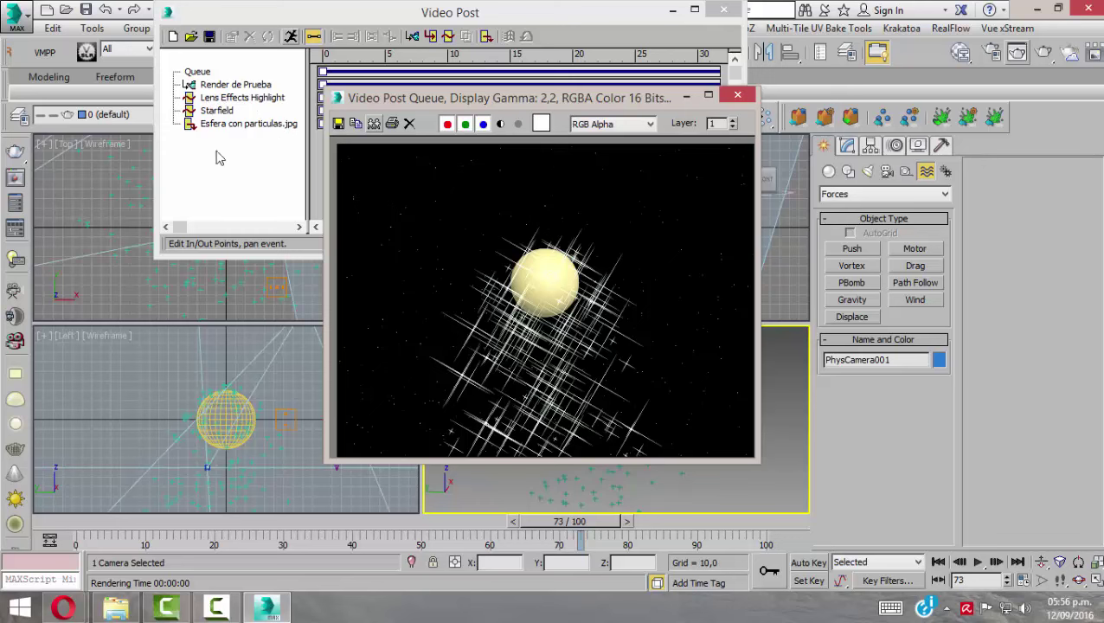
pyautogui.moveTo(491, 100); pyautogui.dragTo(216, 71)
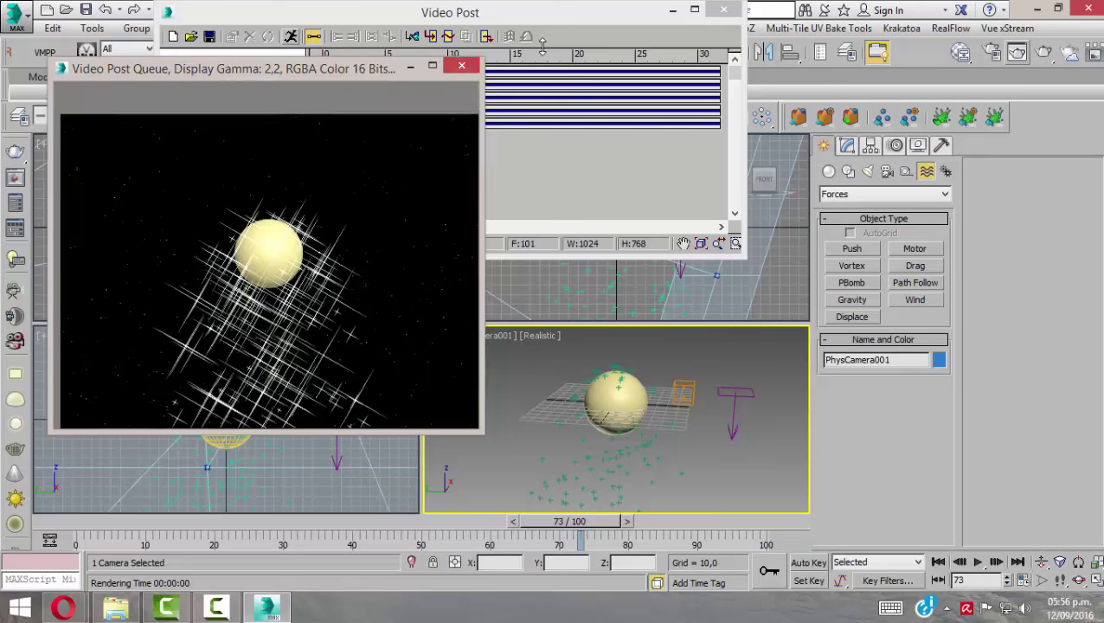
pyautogui.click(461, 65)
pyautogui.click(724, 9)
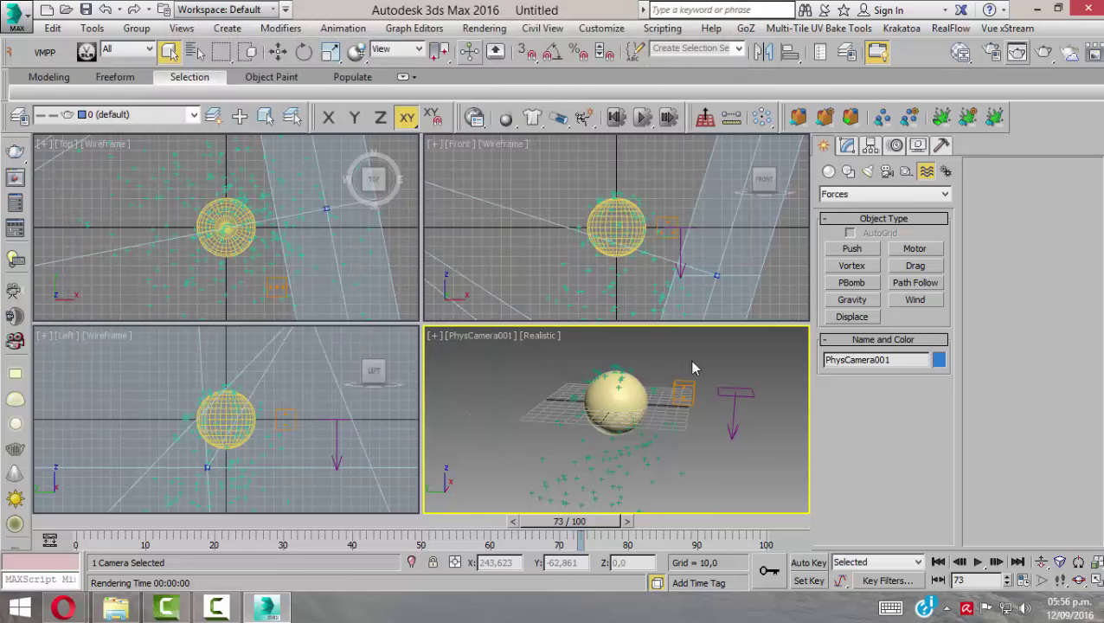
# - Open the RAM Player from the Rendering menu and maximize it
pyautogui.click(485, 29)
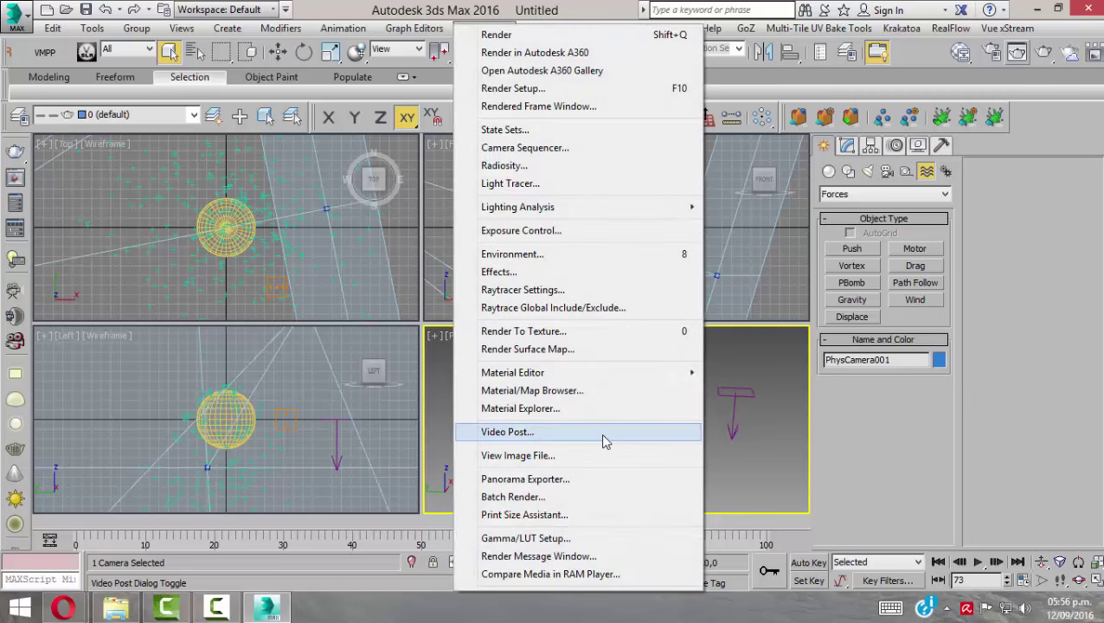
pyautogui.click(551, 575)
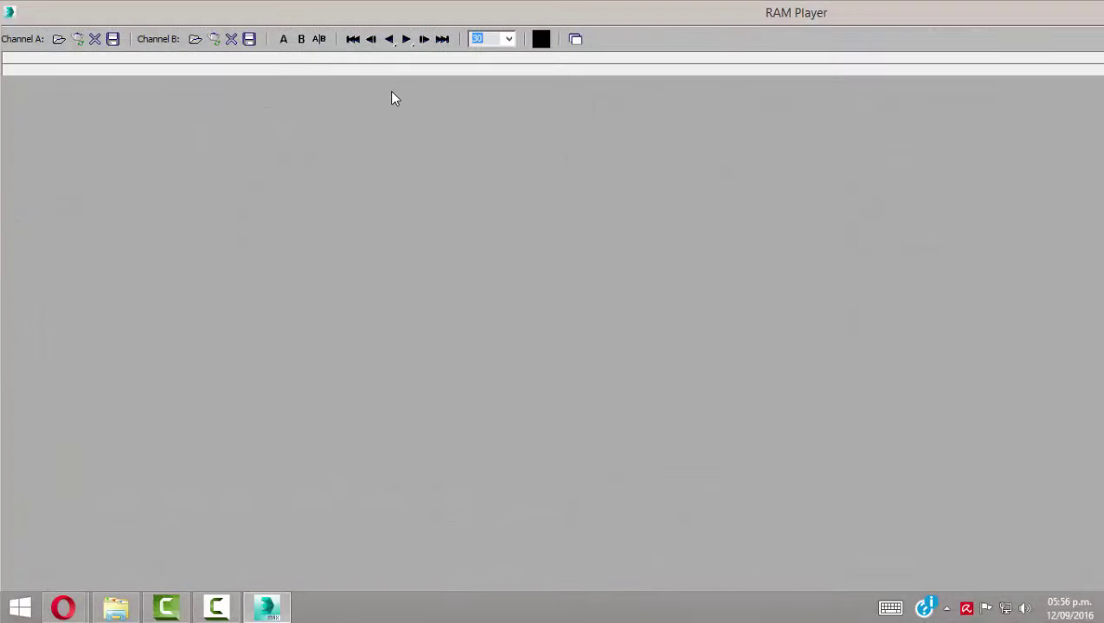
pyautogui.doubleClick(704, 20)
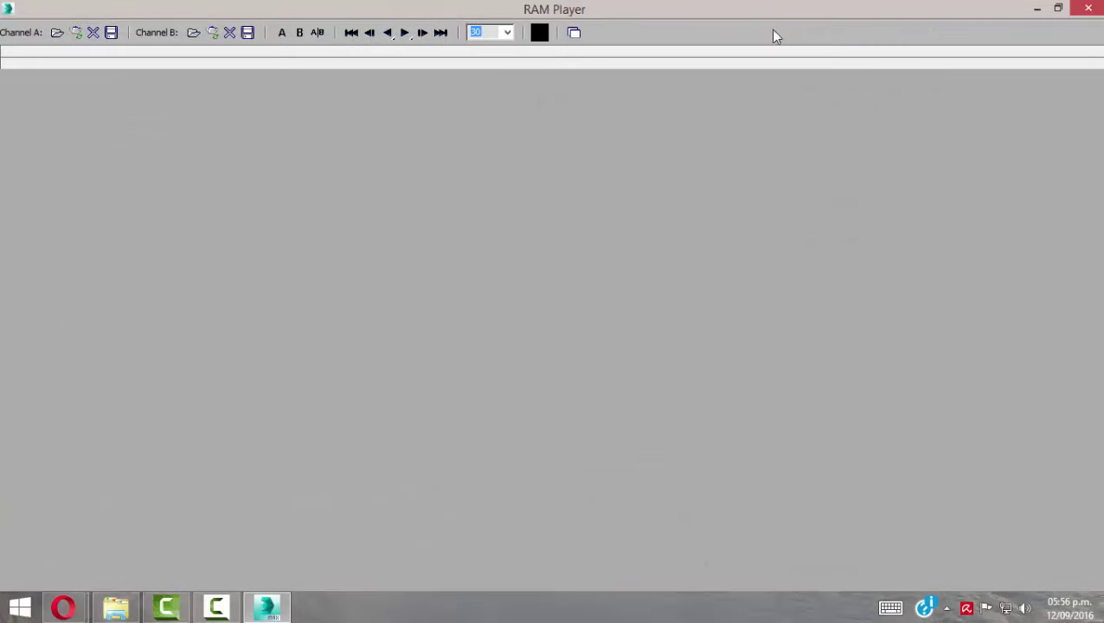
# - Load the 101-frame Esfera con particulas JPEG sequence into Channel A and play it at 30 fps
pyautogui.click(57, 32)
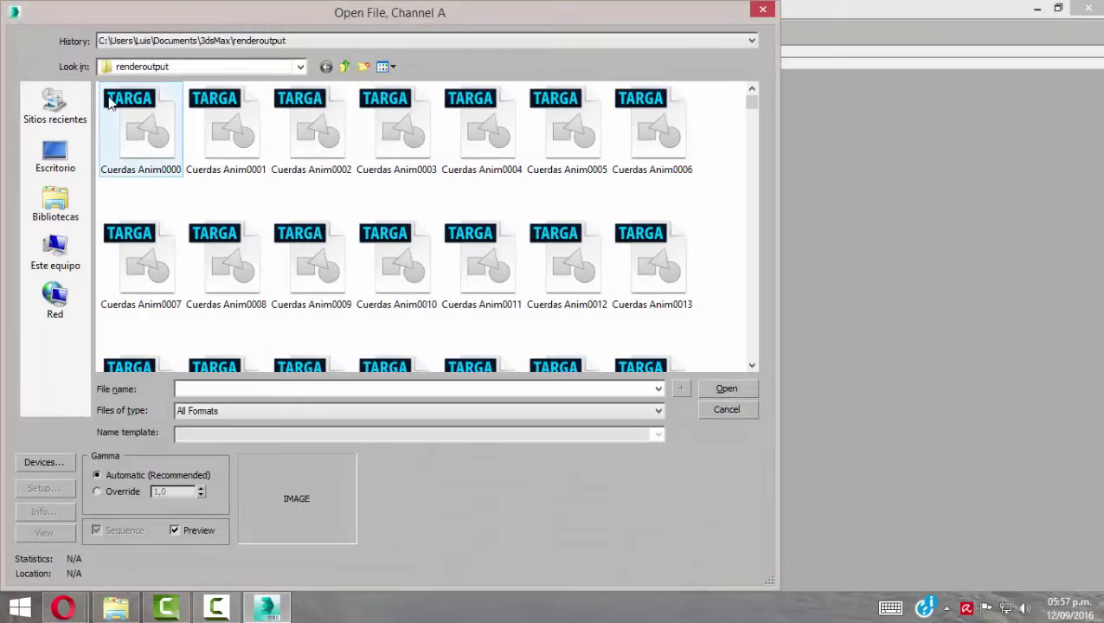
pyautogui.click(57, 156)
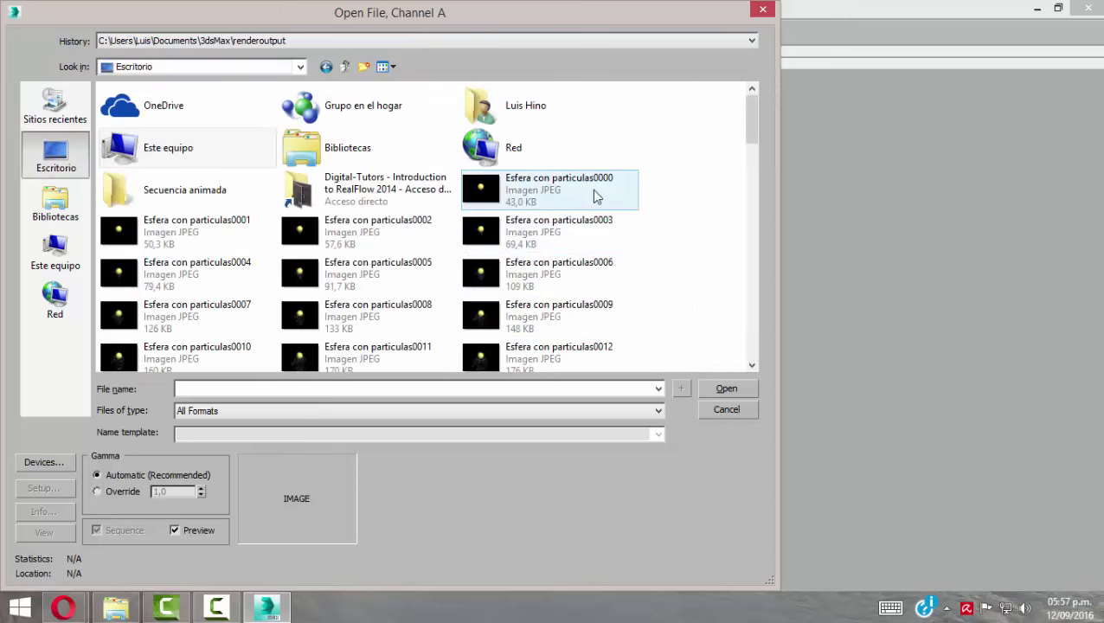
pyautogui.click(574, 199)
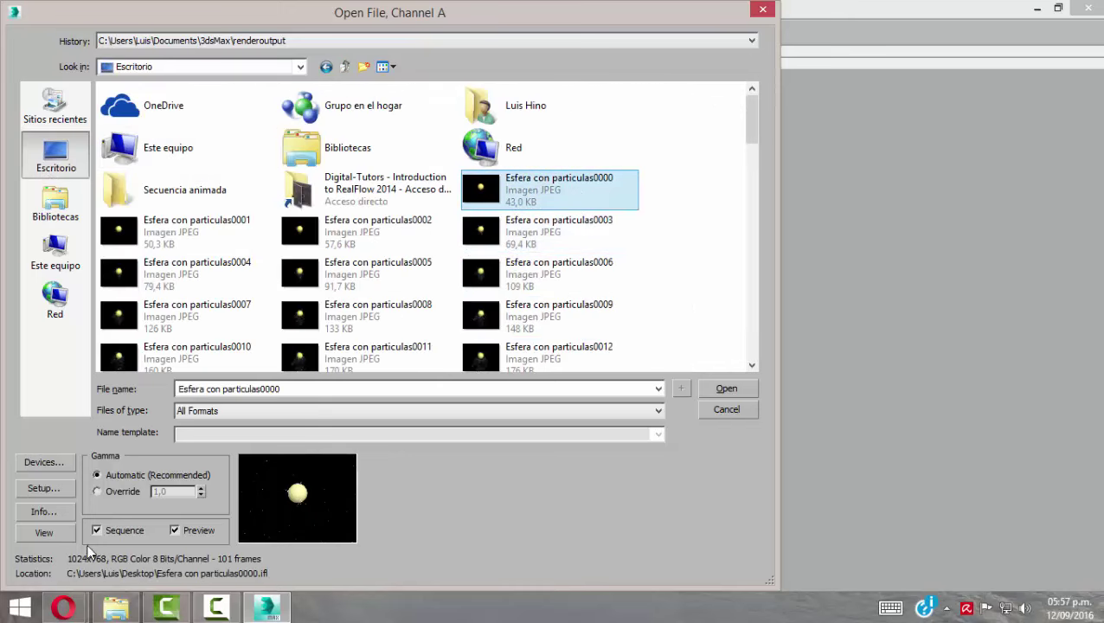
pyautogui.click(727, 389)
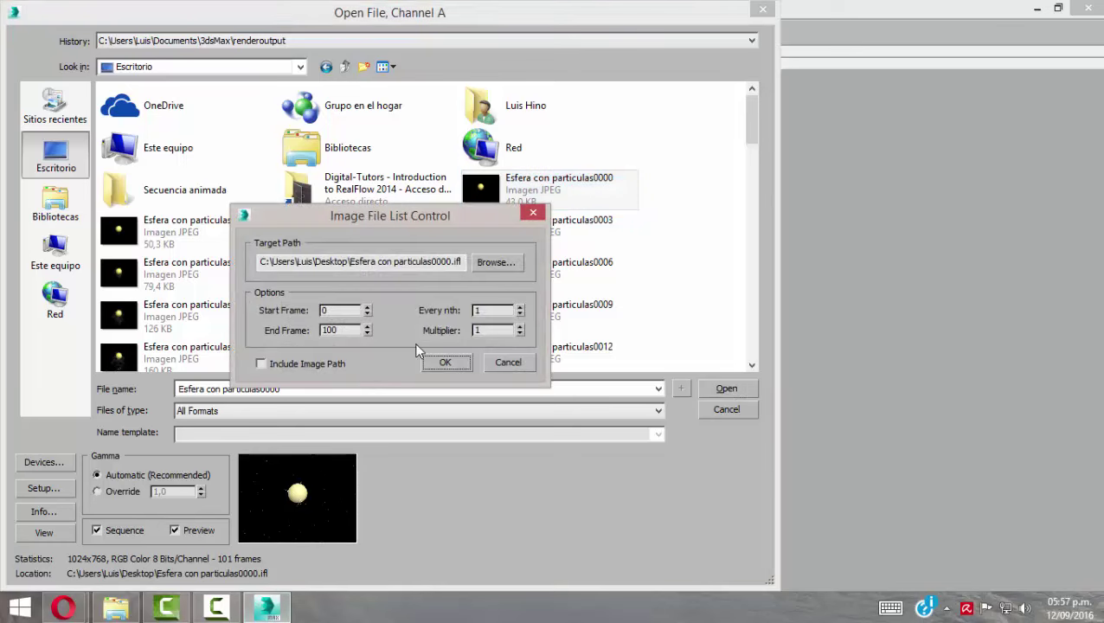
pyautogui.click(446, 362)
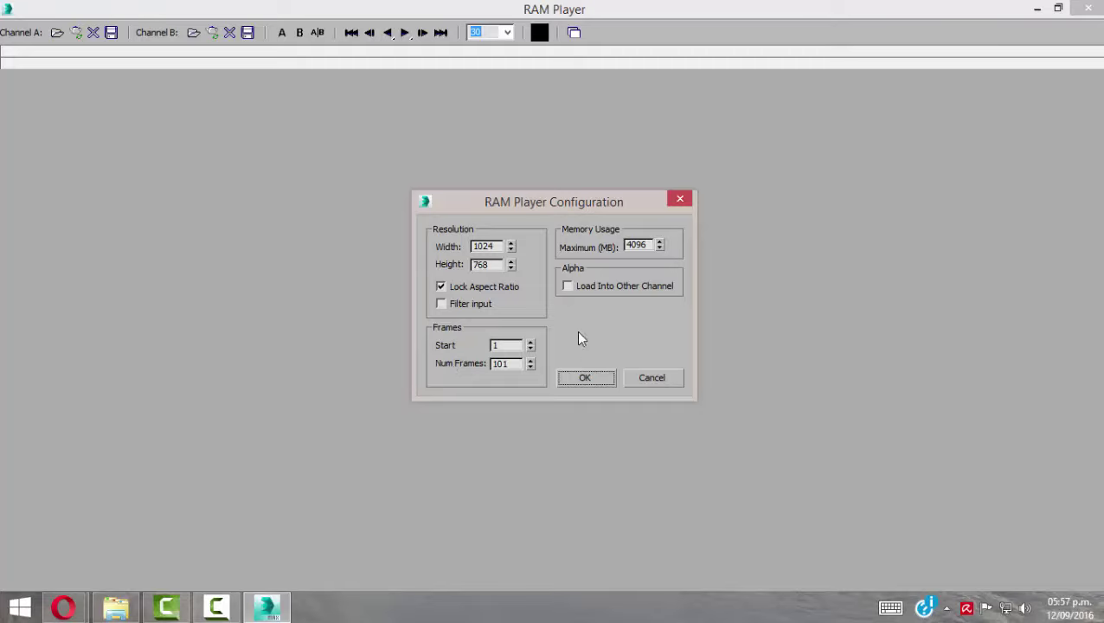
pyautogui.click(584, 384)
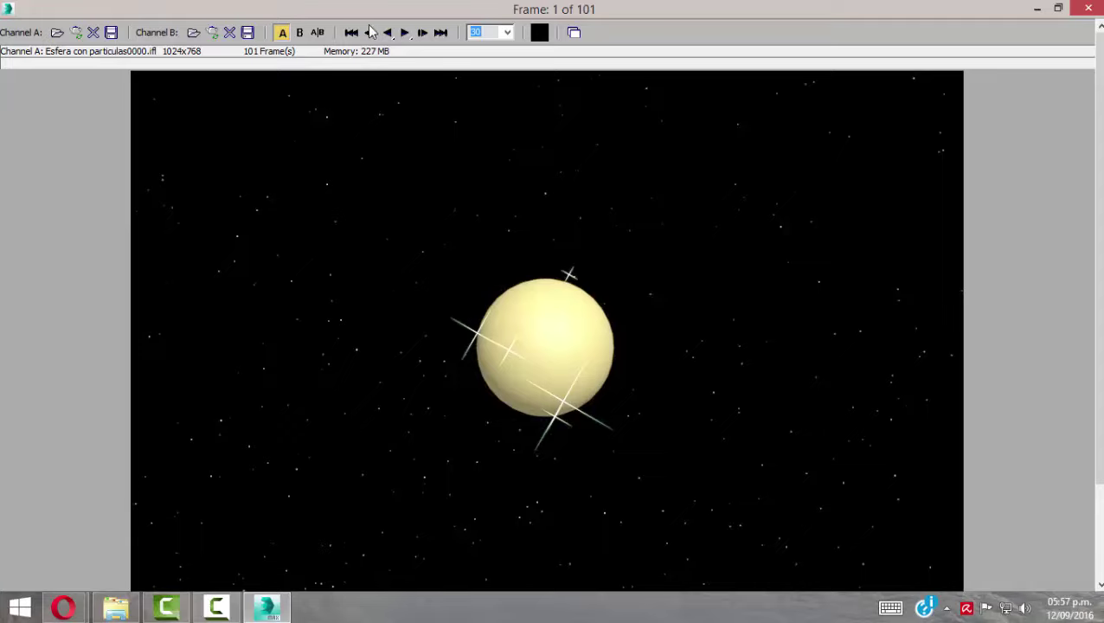
pyautogui.press('space')
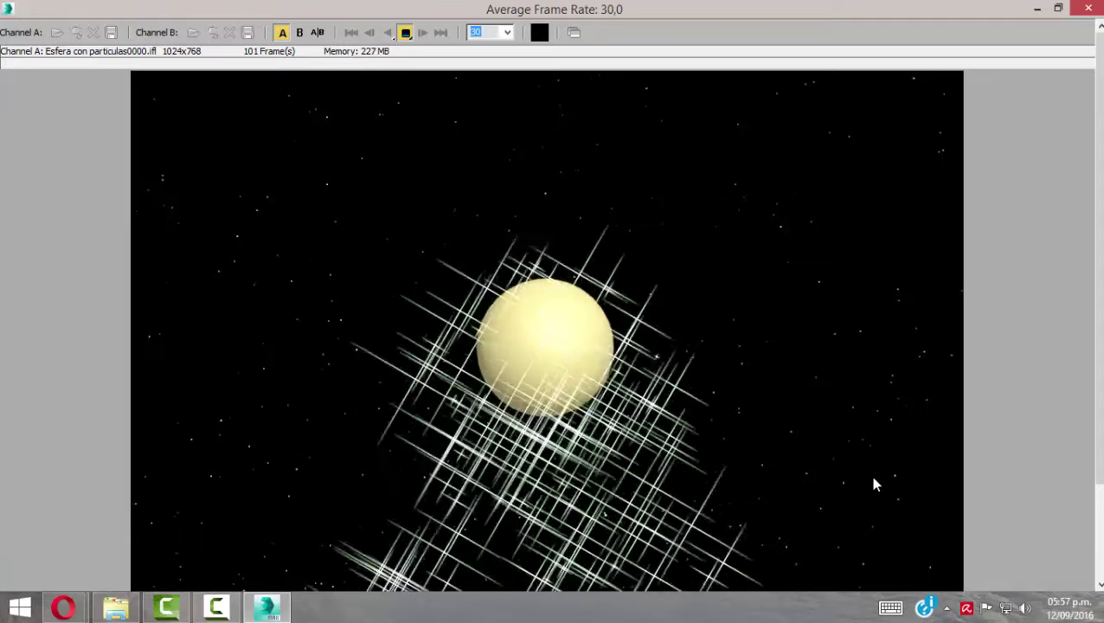